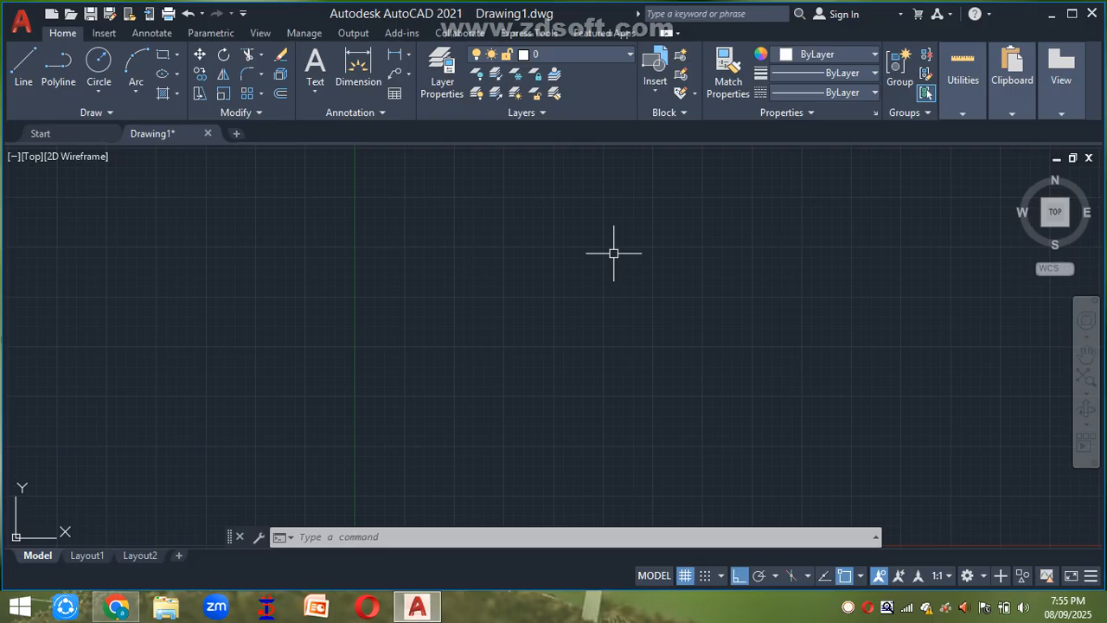
- Draw a circle with a radius of 20 just right of the vertical axis
{"action": "type", "text": "c"}
{"action": "key", "text": "Return"}
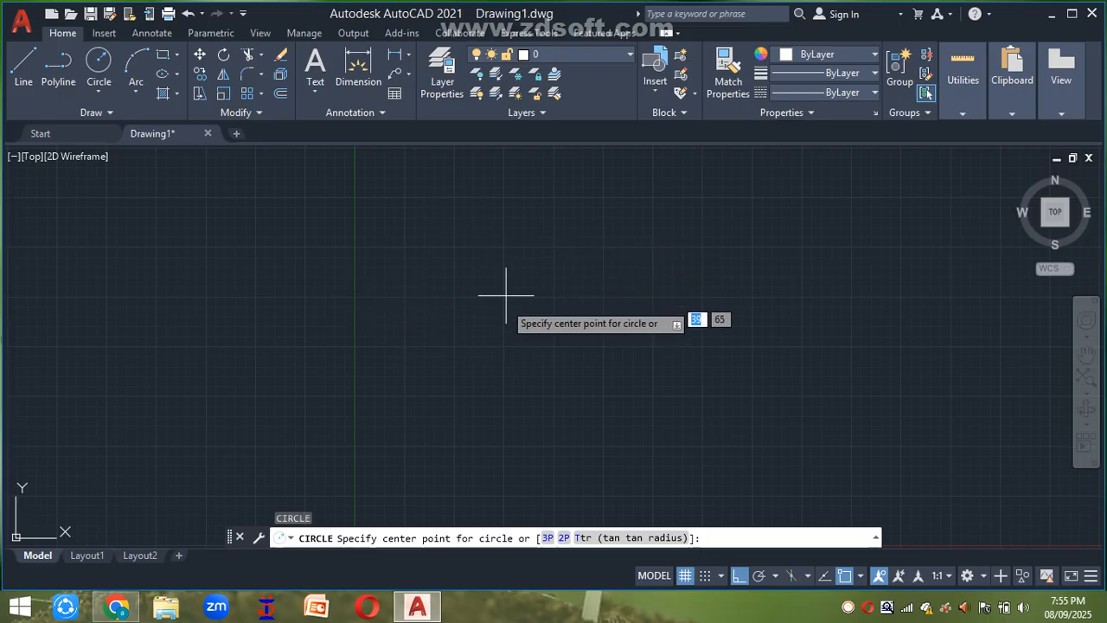
{"action": "left_click", "coordinate": [423, 320]}
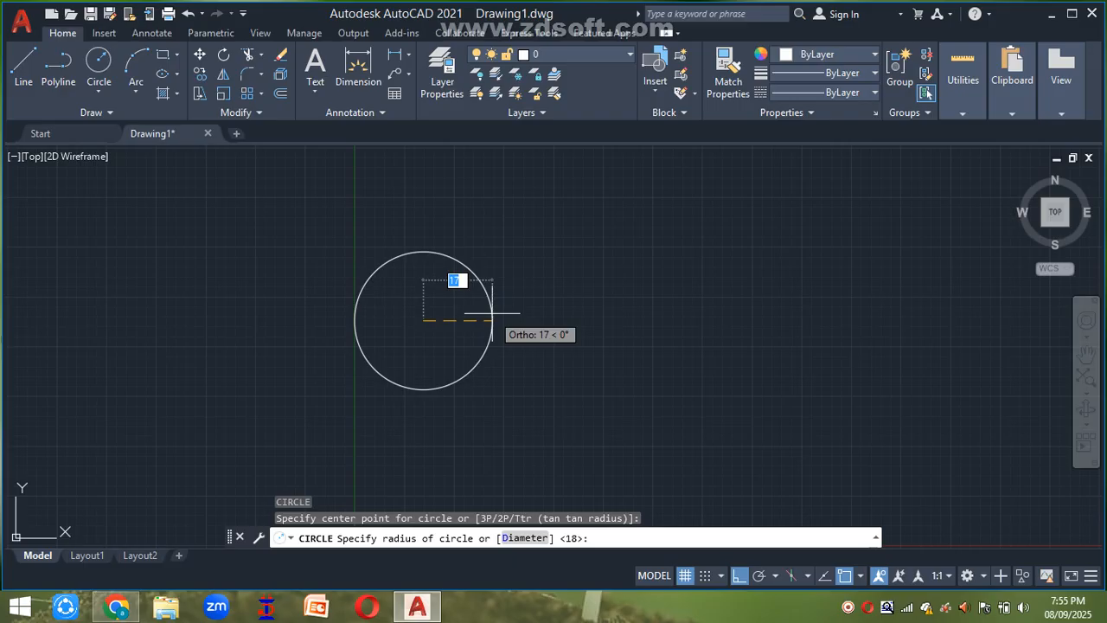
{"action": "type", "text": "20"}
{"action": "key", "text": "Return"}
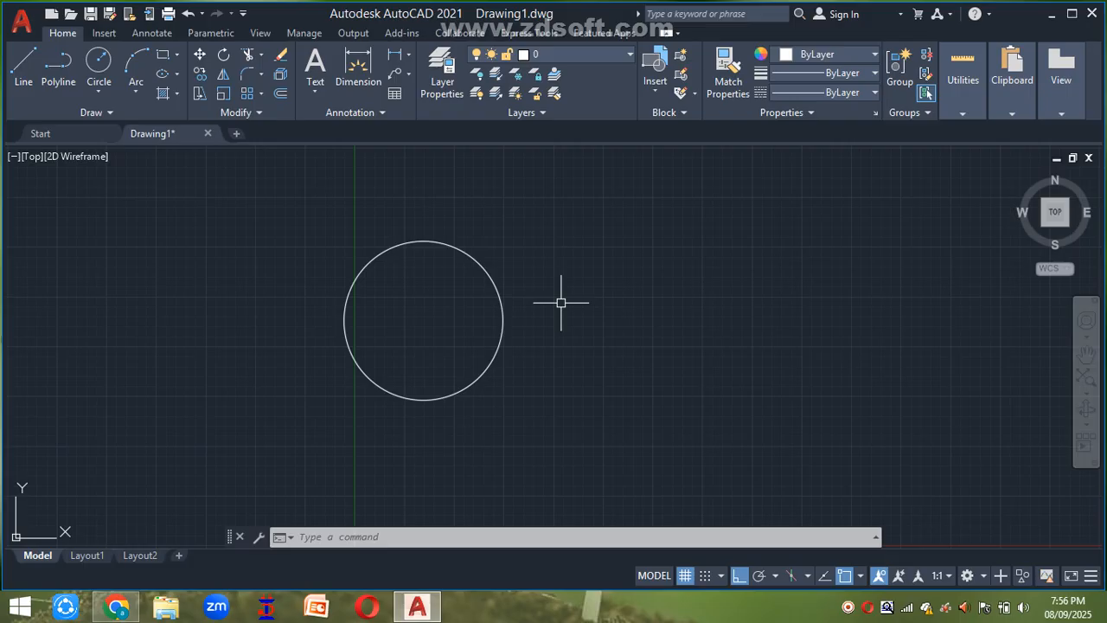
- Draw a second circle to the right of the first, using the Diameter option with a value of 25
{"action": "type", "text": "c"}
{"action": "key", "text": "Return"}
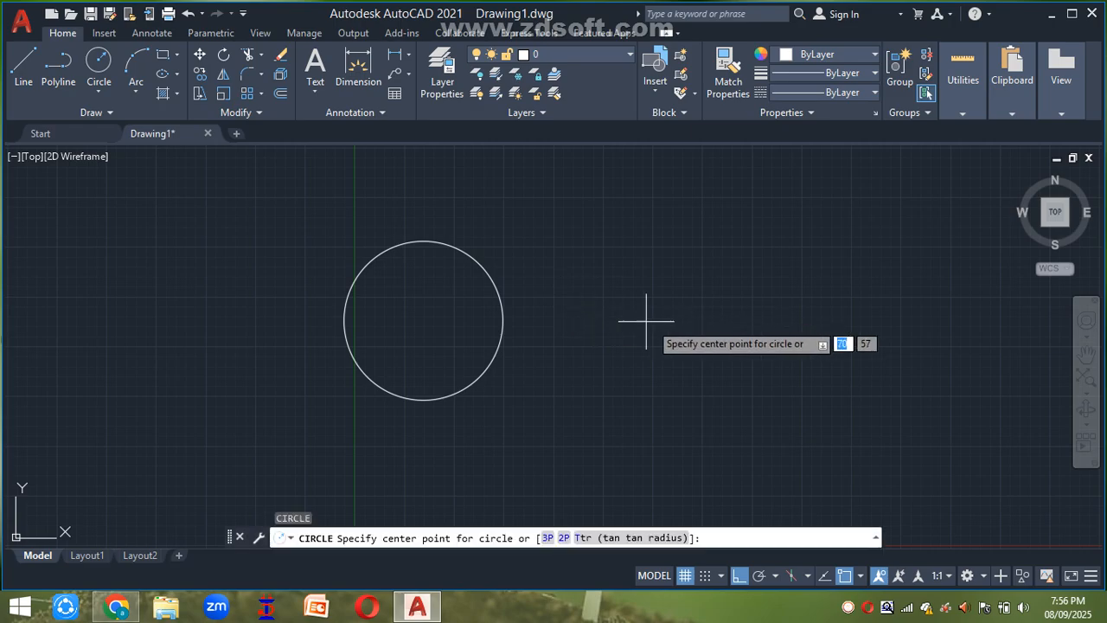
{"action": "left_click", "coordinate": [670, 317]}
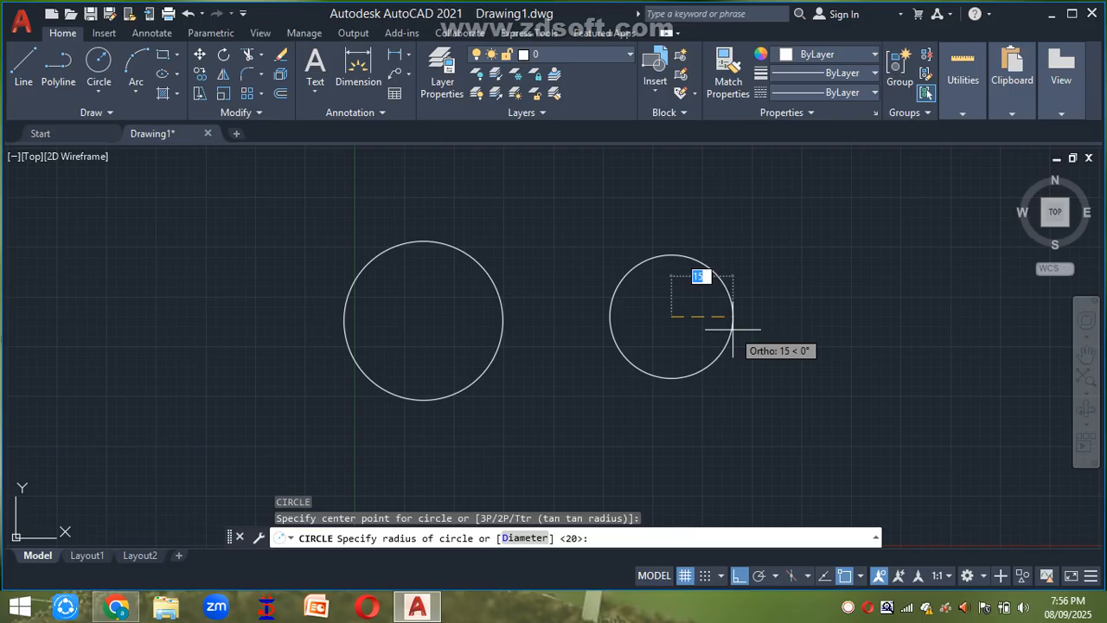
{"action": "type", "text": "d"}
{"action": "key", "text": "Return"}
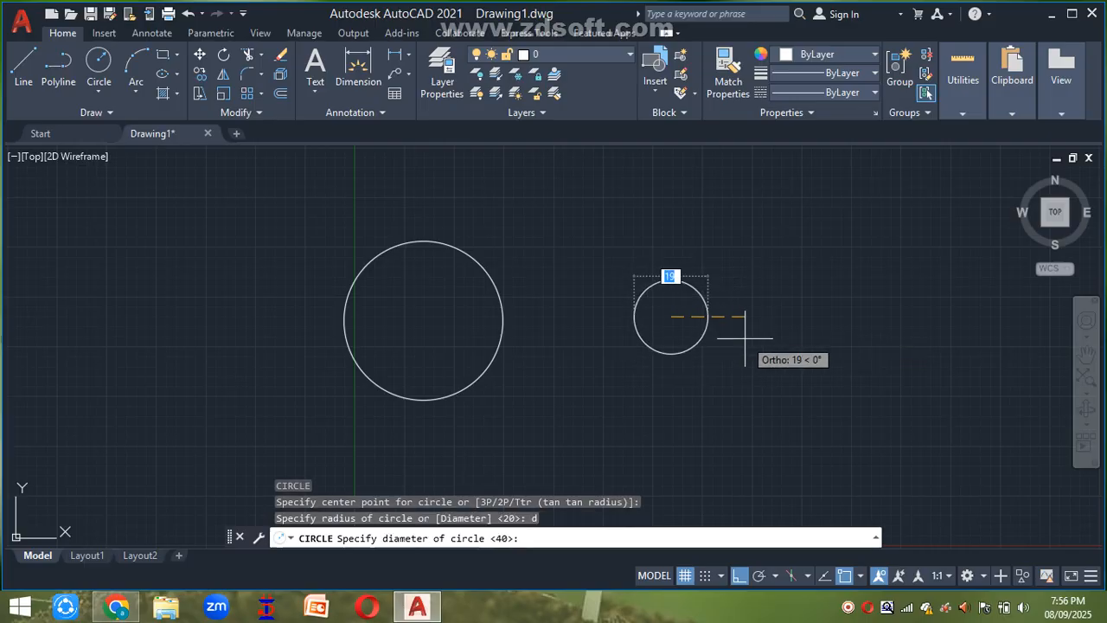
{"action": "type", "text": "25"}
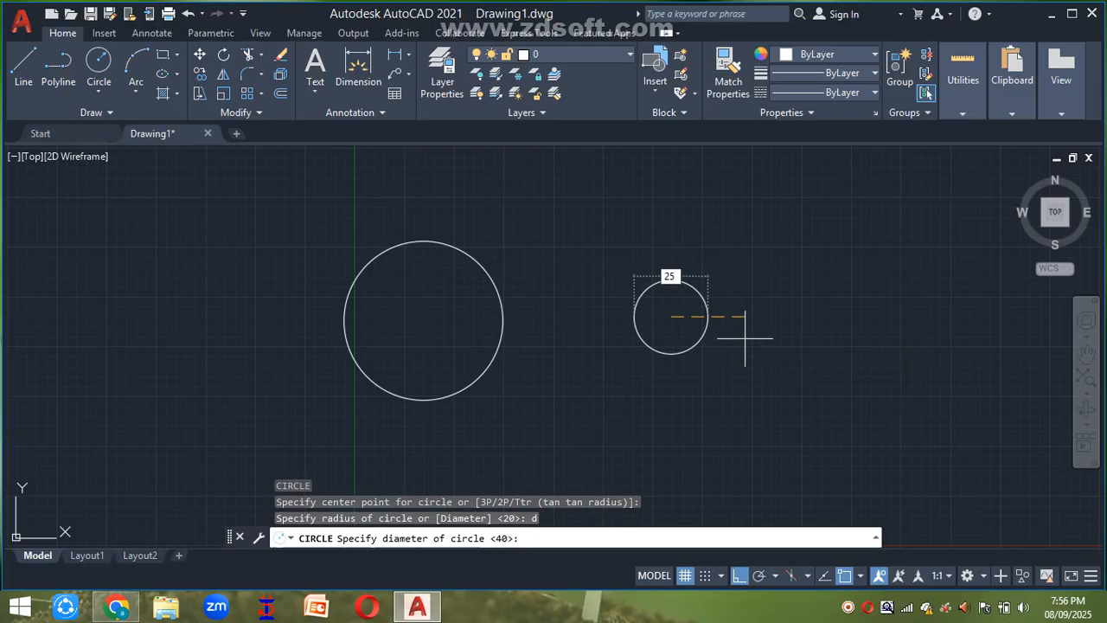
{"action": "key", "text": "Return"}
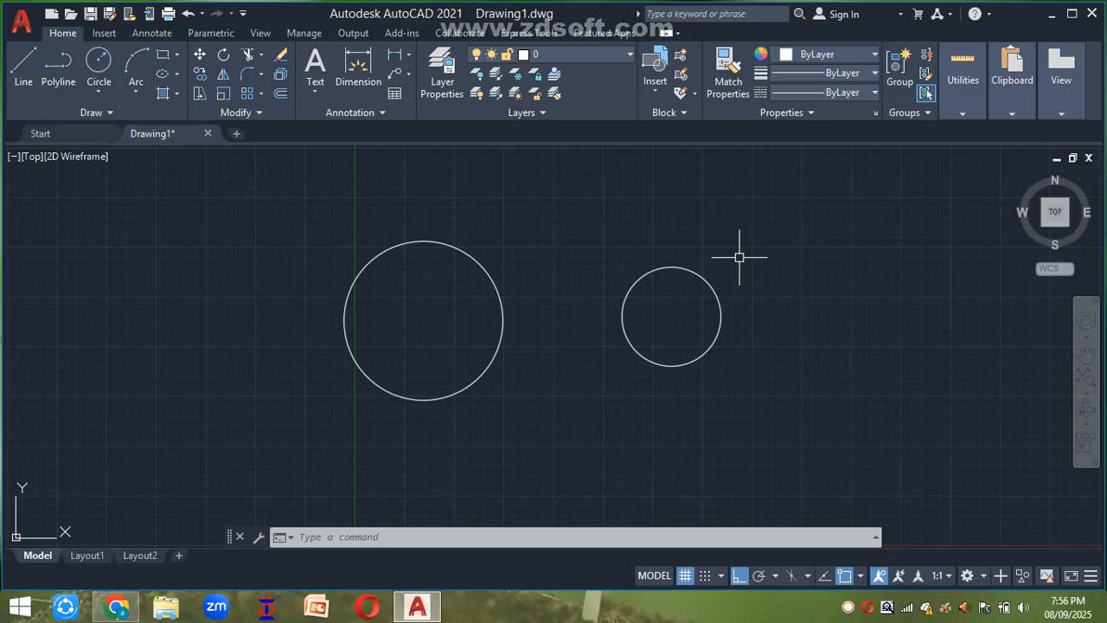
- Add a diameter dimension to the smaller circle, placing its text above and to the right of the circle
{"action": "type", "text": "DIM"}
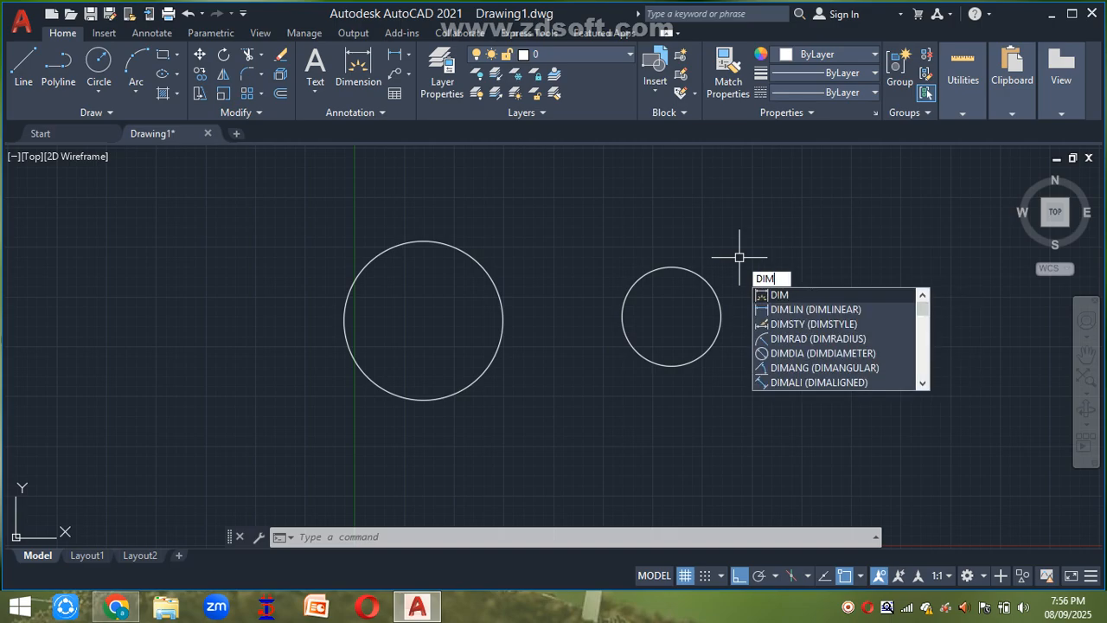
{"action": "type", "text": "DIA"}
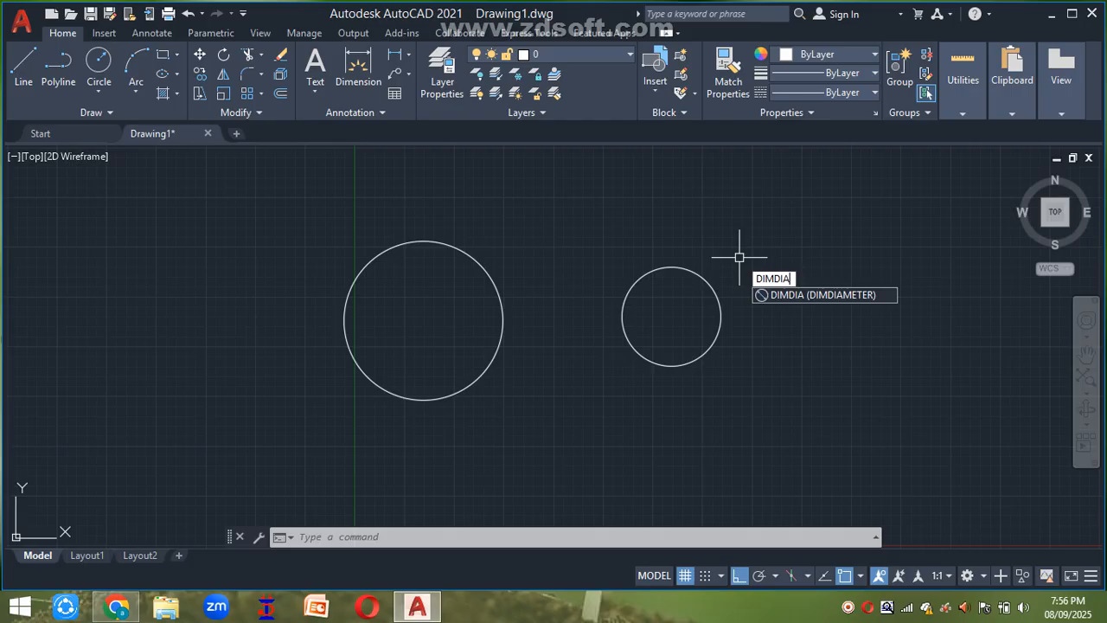
{"action": "key", "text": "Return"}
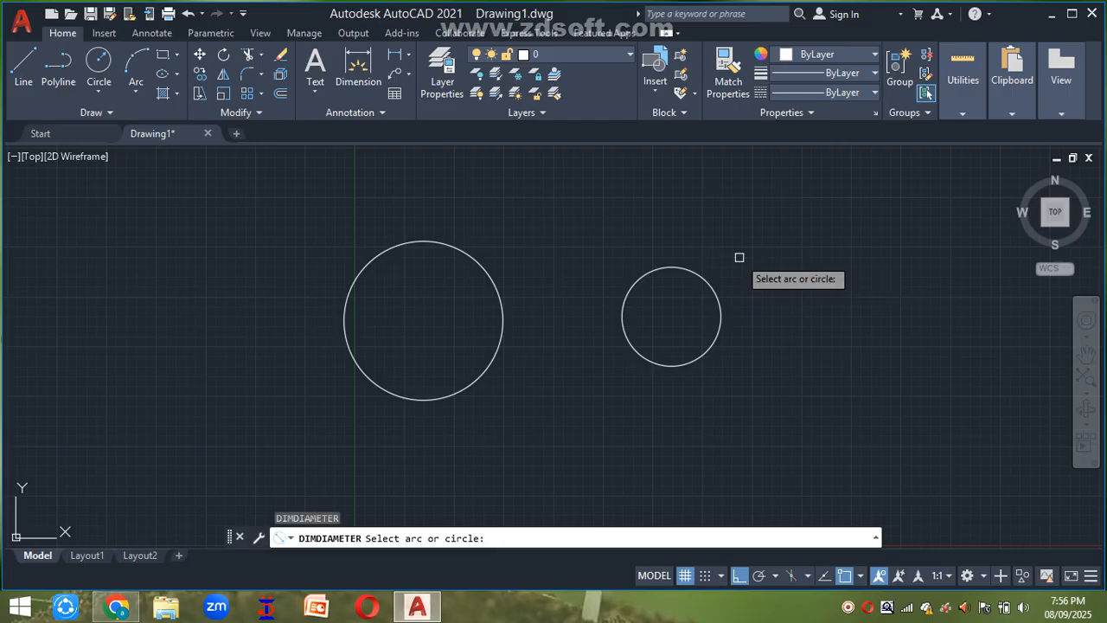
{"action": "left_click", "coordinate": [708, 287]}
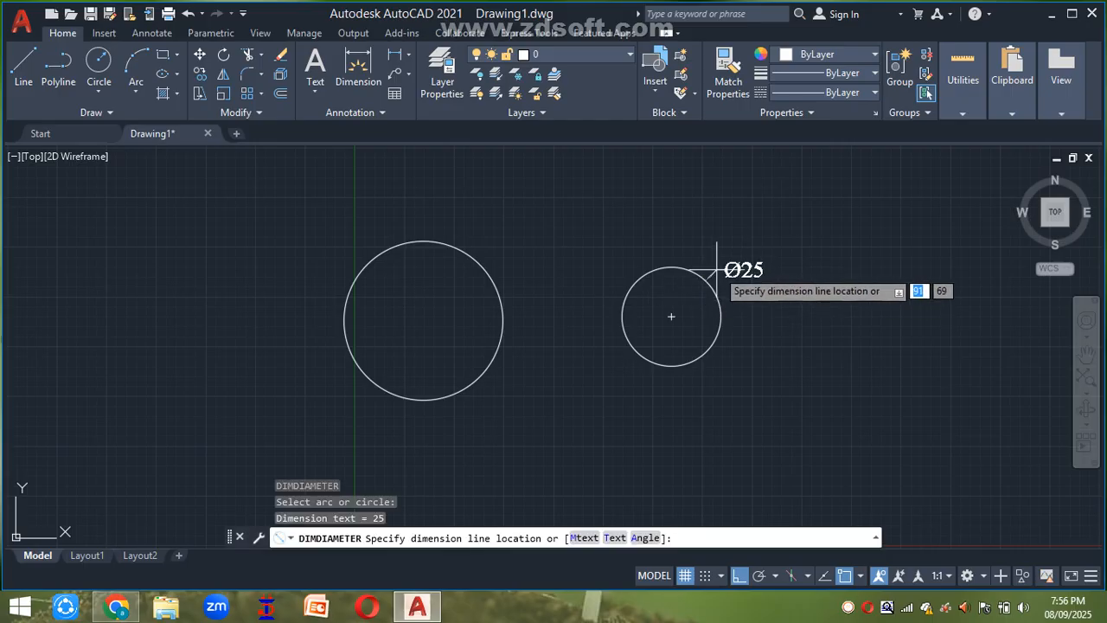
{"action": "left_click", "coordinate": [729, 241]}
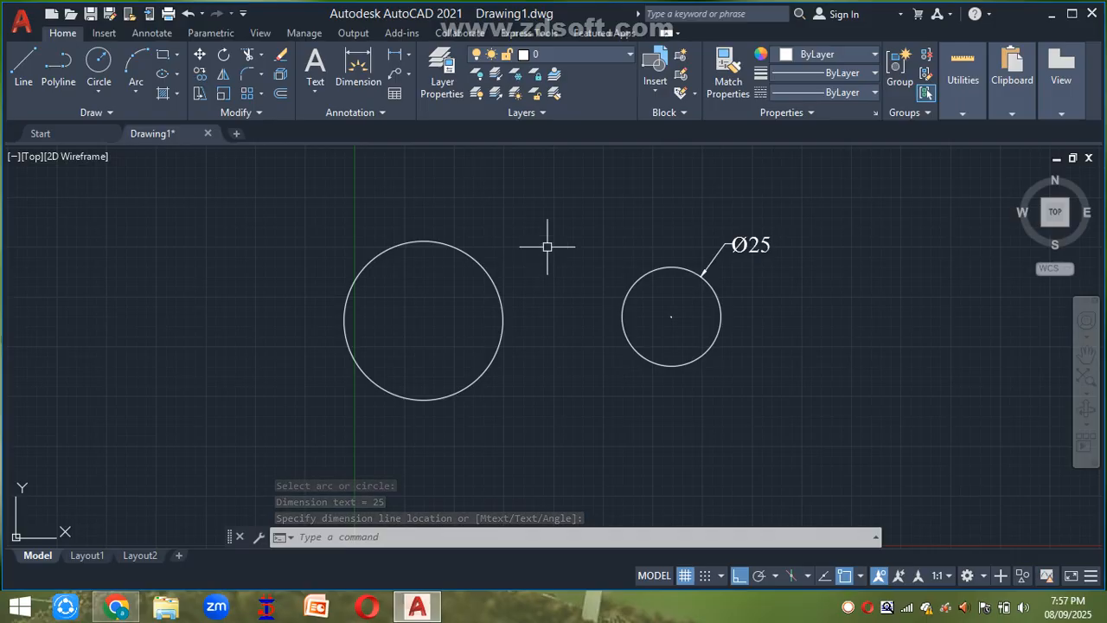
- Add a radius dimension to the larger circle, placing its text above and to the right of the circle
{"action": "type", "text": "di"}
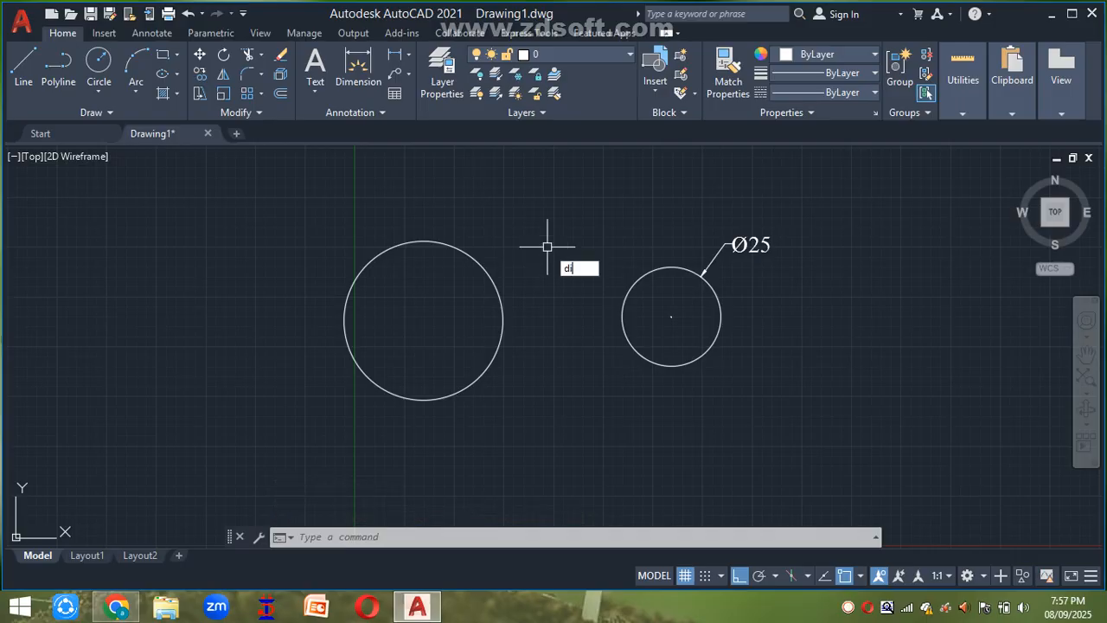
{"action": "type", "text": "mrad"}
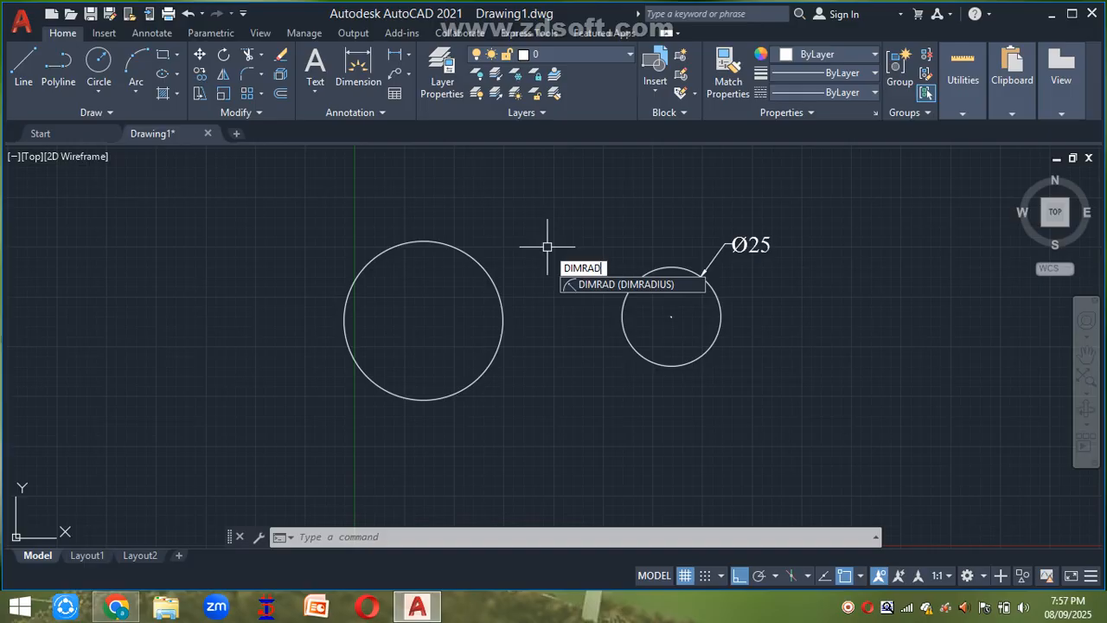
{"action": "key", "text": "Return"}
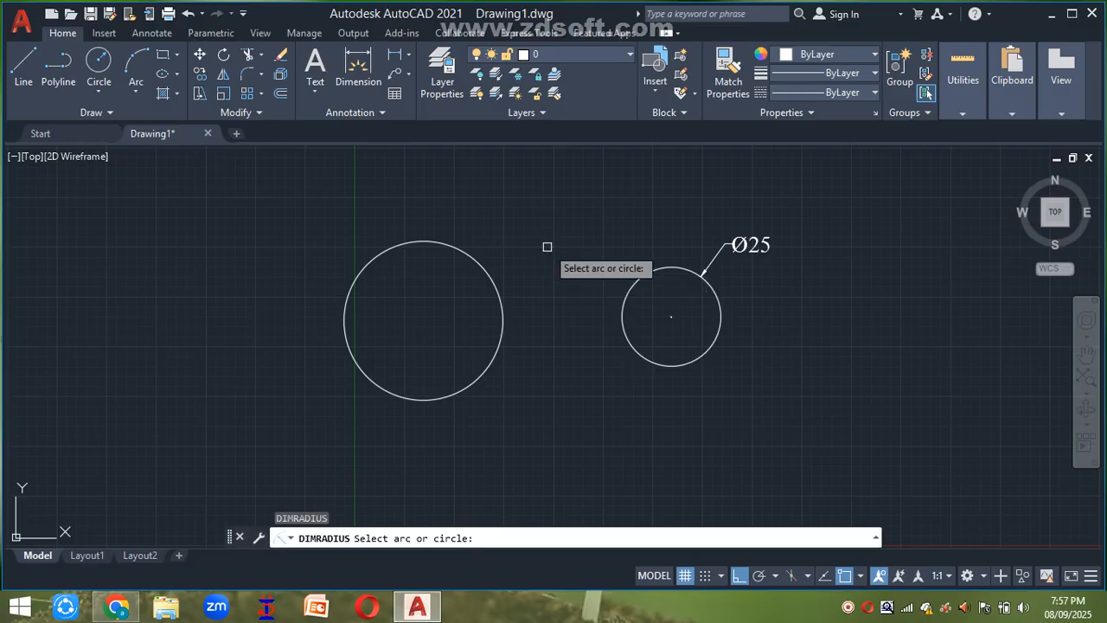
{"action": "left_click", "coordinate": [469, 251]}
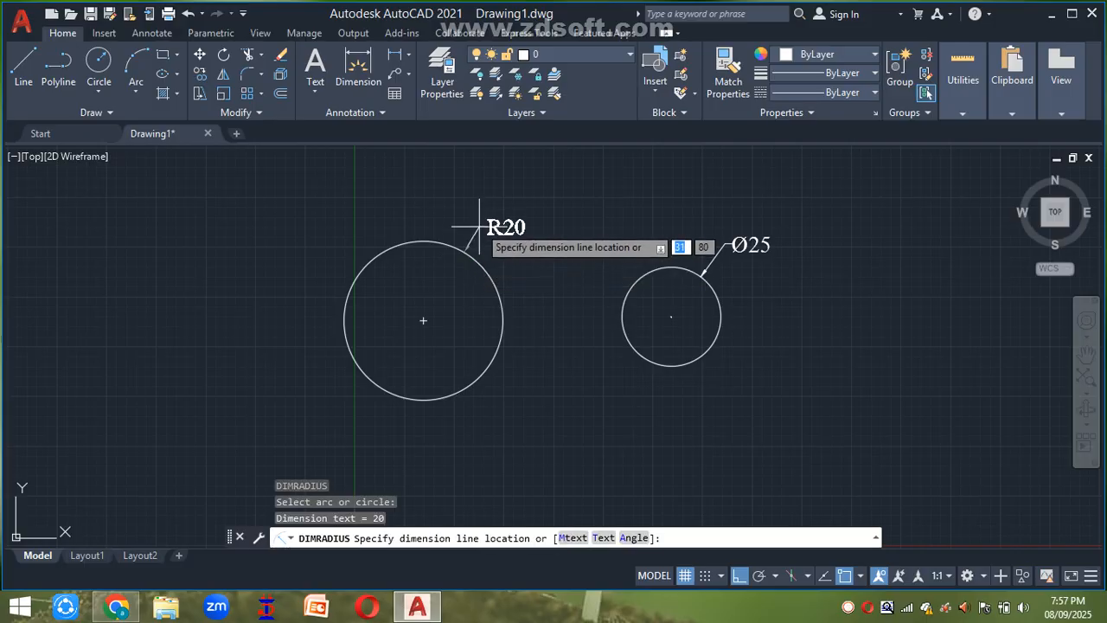
{"action": "left_click", "coordinate": [469, 220]}
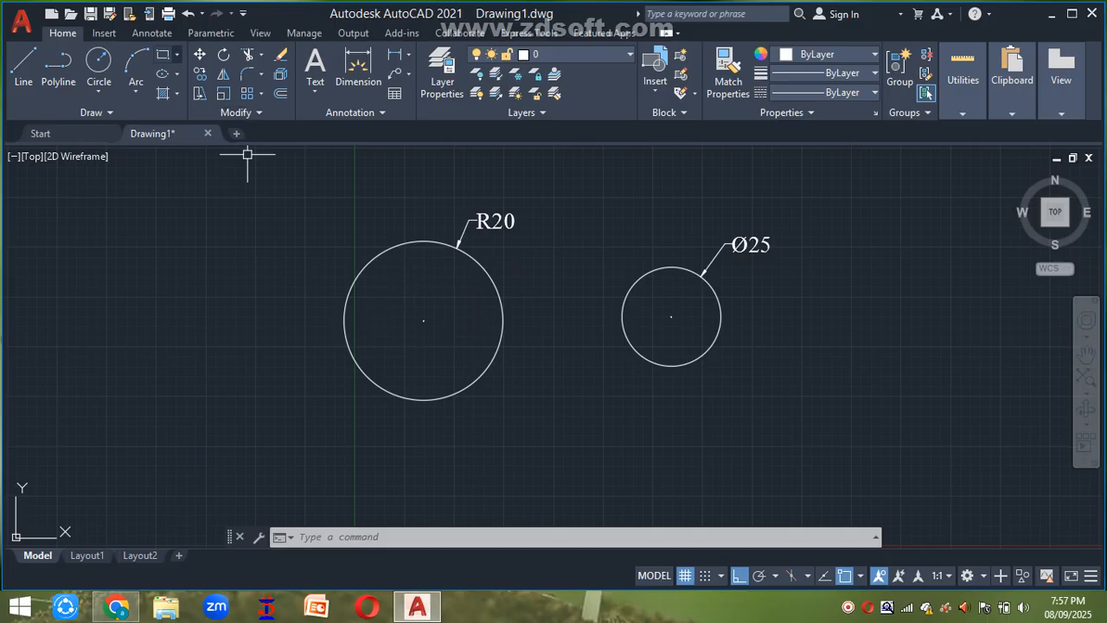
- Add center marks to both the larger and the smaller circle
{"action": "left_click", "coordinate": [152, 33]}
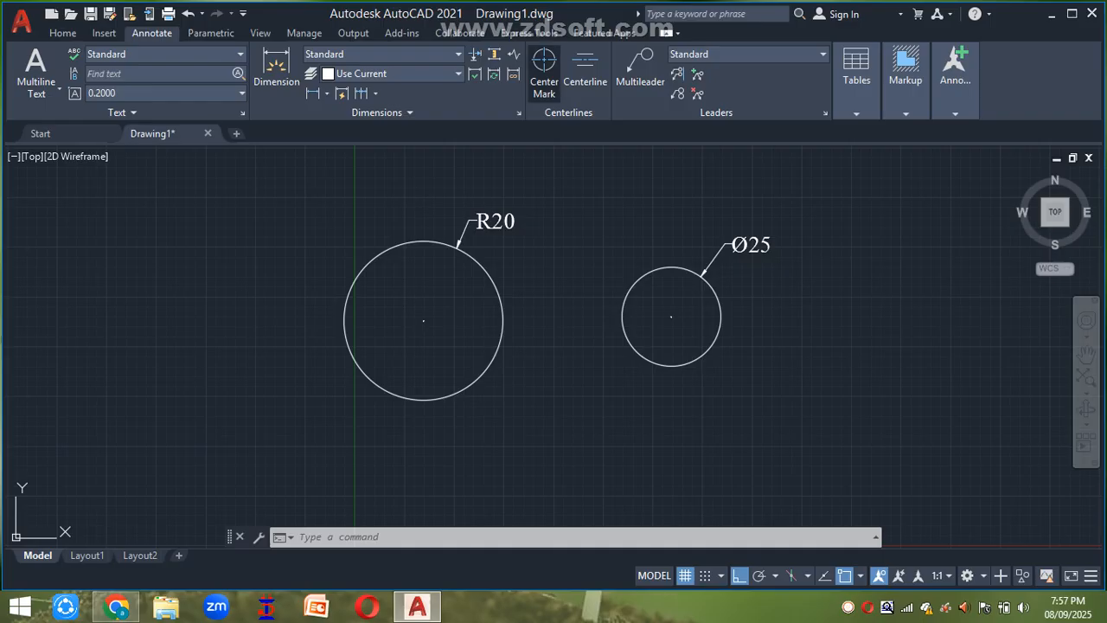
{"action": "left_click", "coordinate": [544, 70]}
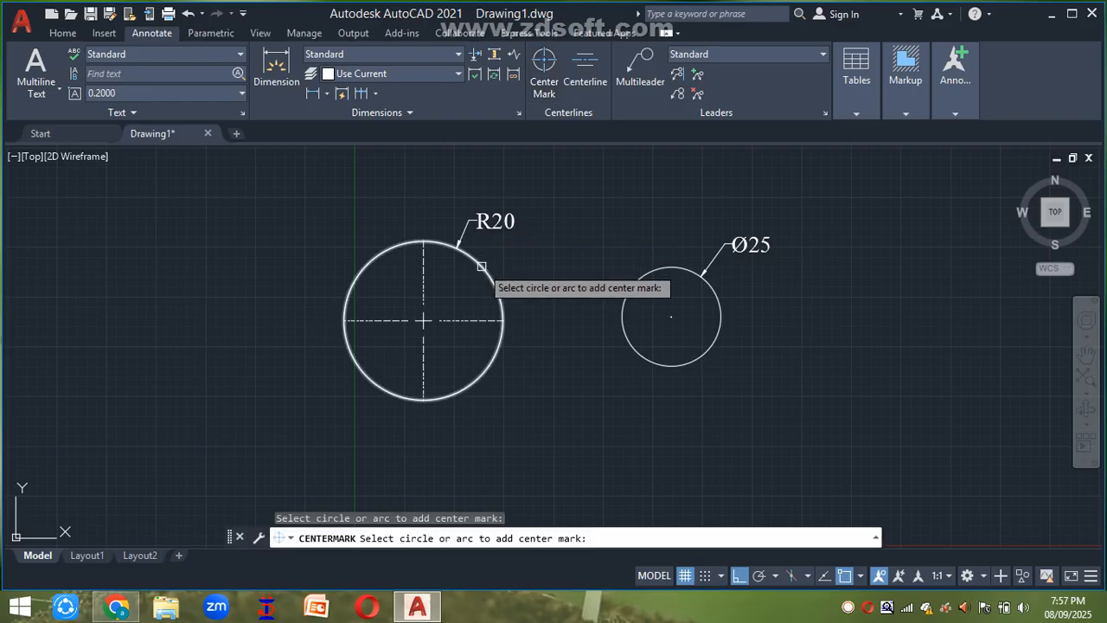
{"action": "left_click", "coordinate": [623, 310]}
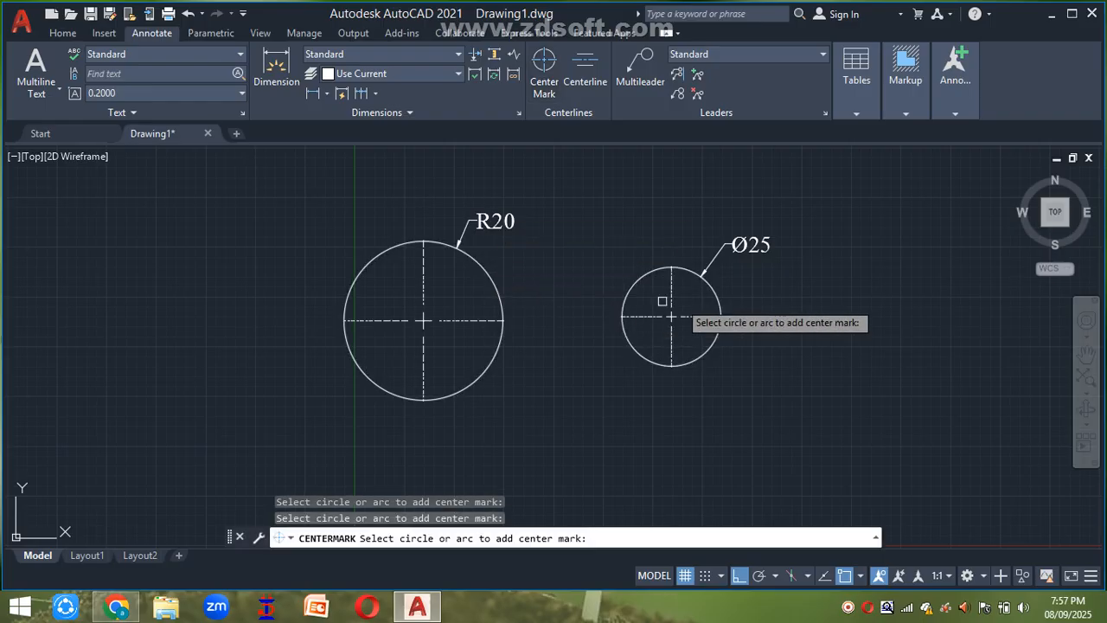
{"action": "key", "text": "Escape"}
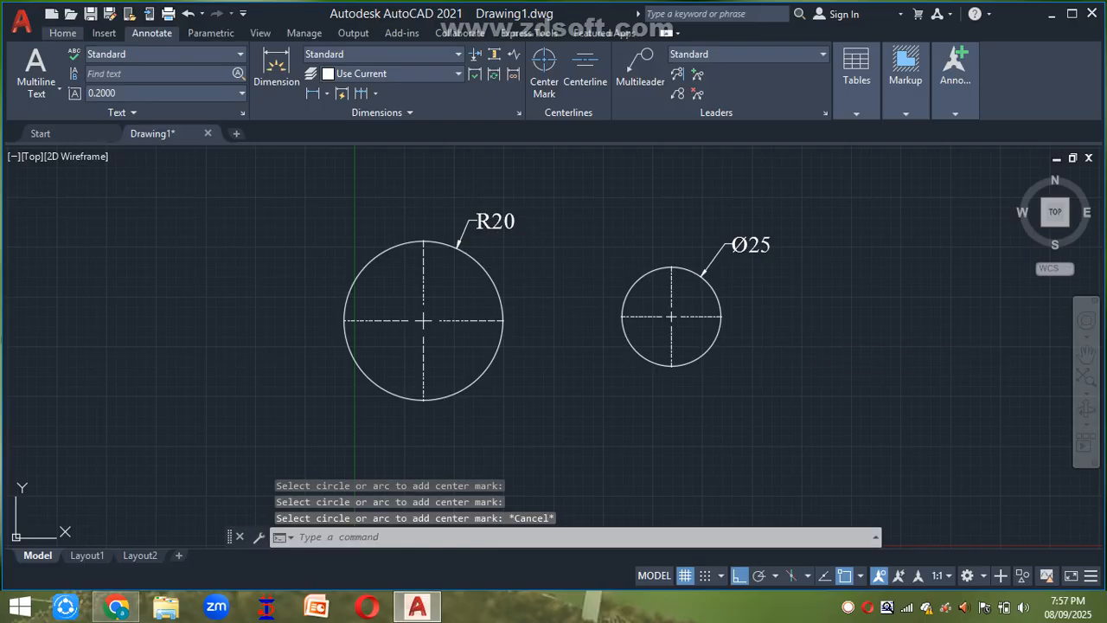
- Delete all objects in the drawing, including the circles, dimensions and center marks
{"action": "left_click", "coordinate": [62, 33]}
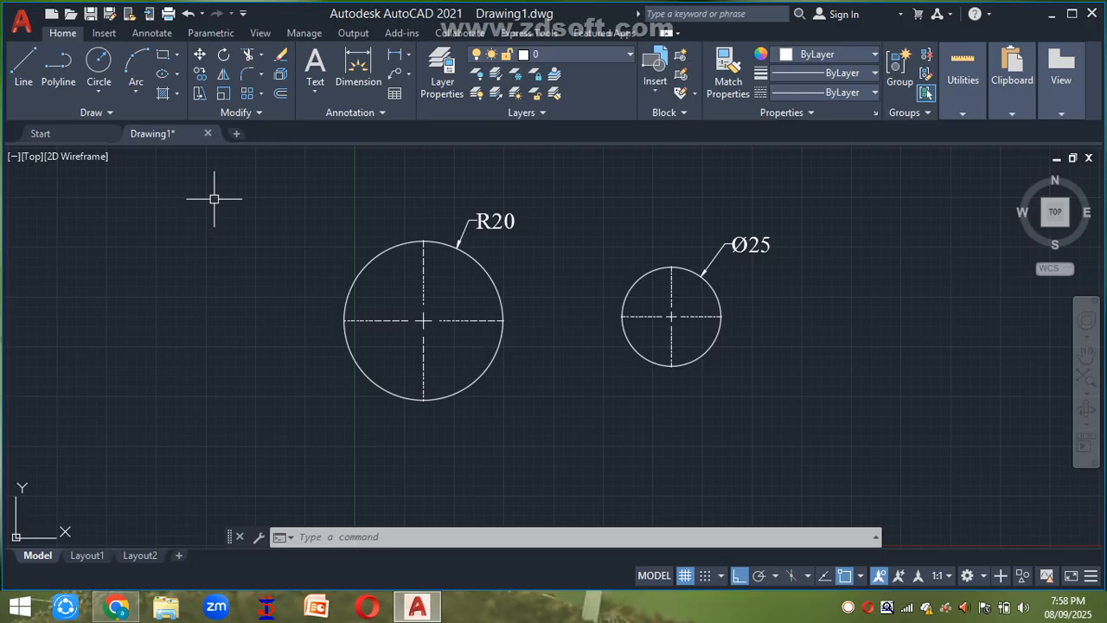
{"action": "key", "text": "ctrl+a"}
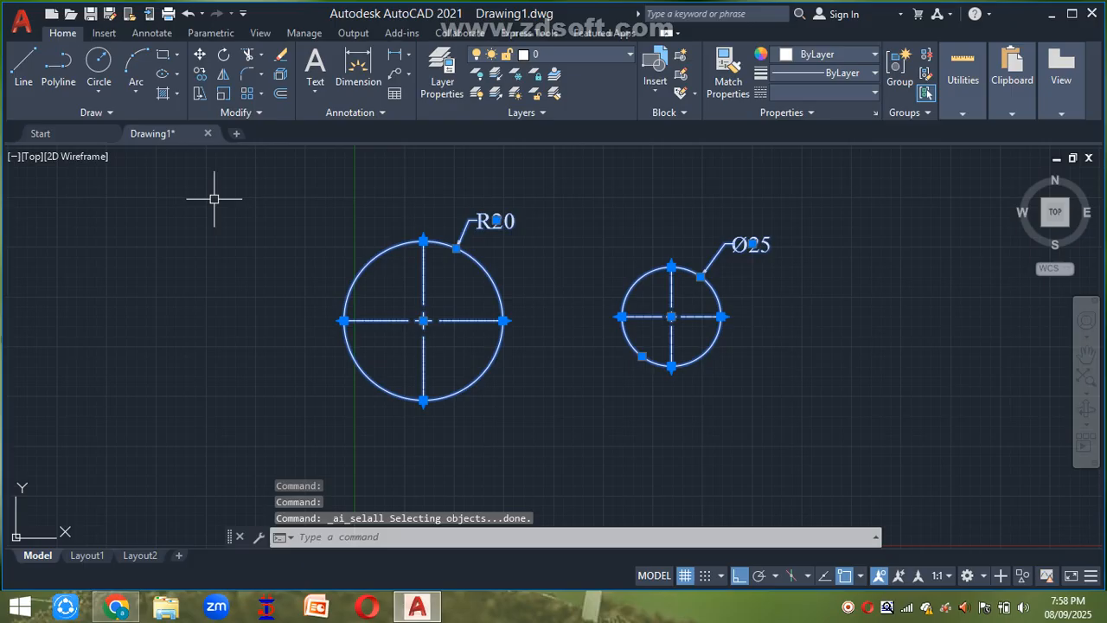
{"action": "key", "text": "Delete"}
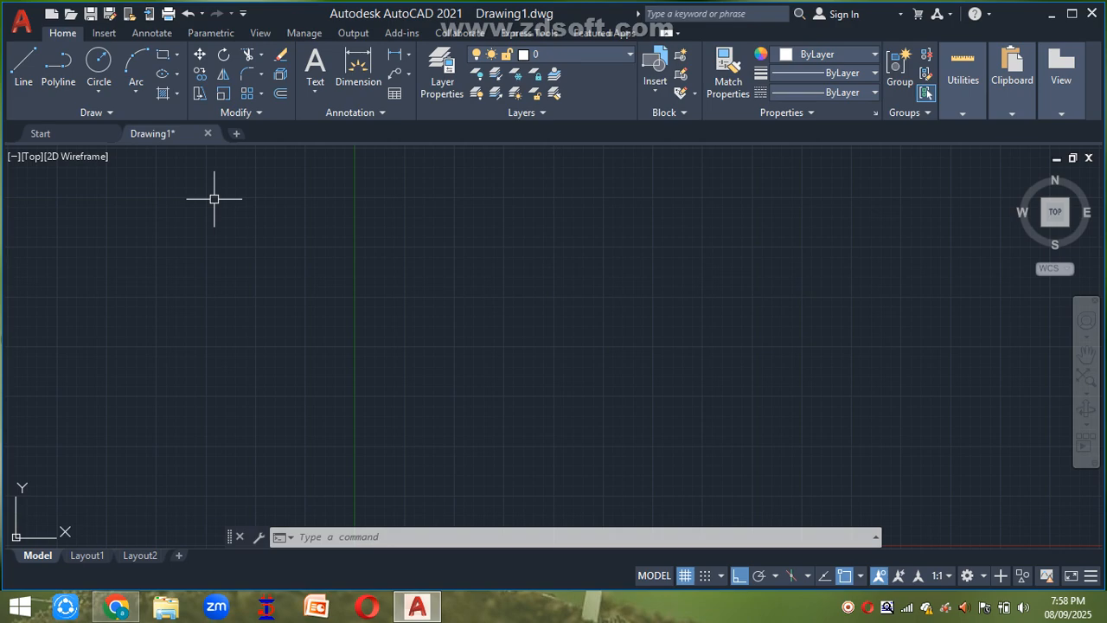
- Draw a rectangle 80 wide and 40 high across the vertical axis
{"action": "type", "text": "rec"}
{"action": "key", "text": "Return"}
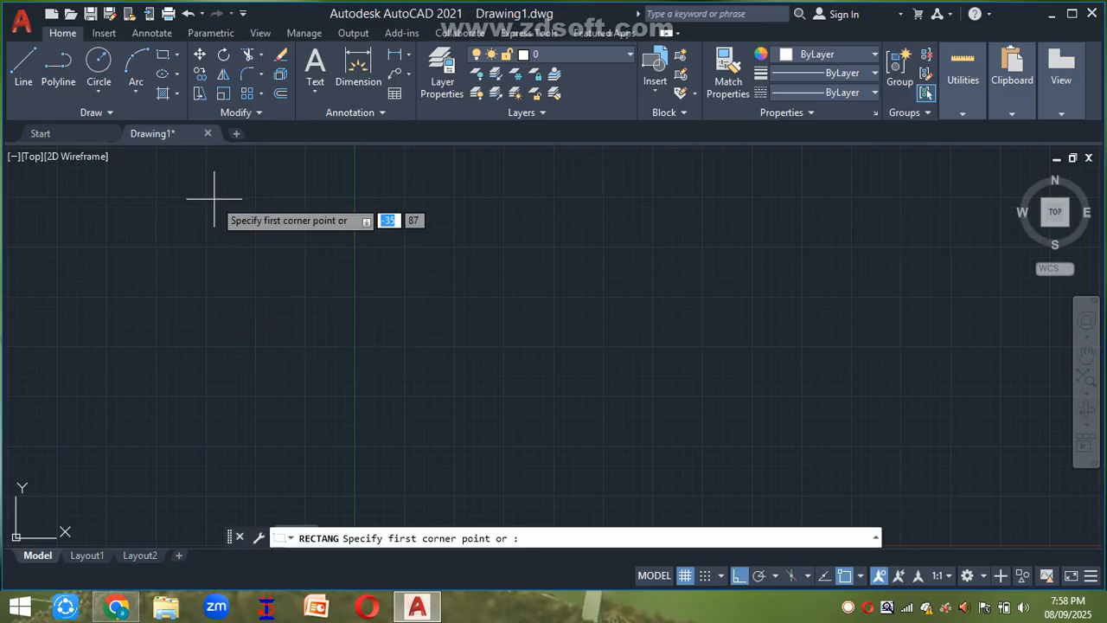
{"action": "left_click", "coordinate": [278, 208]}
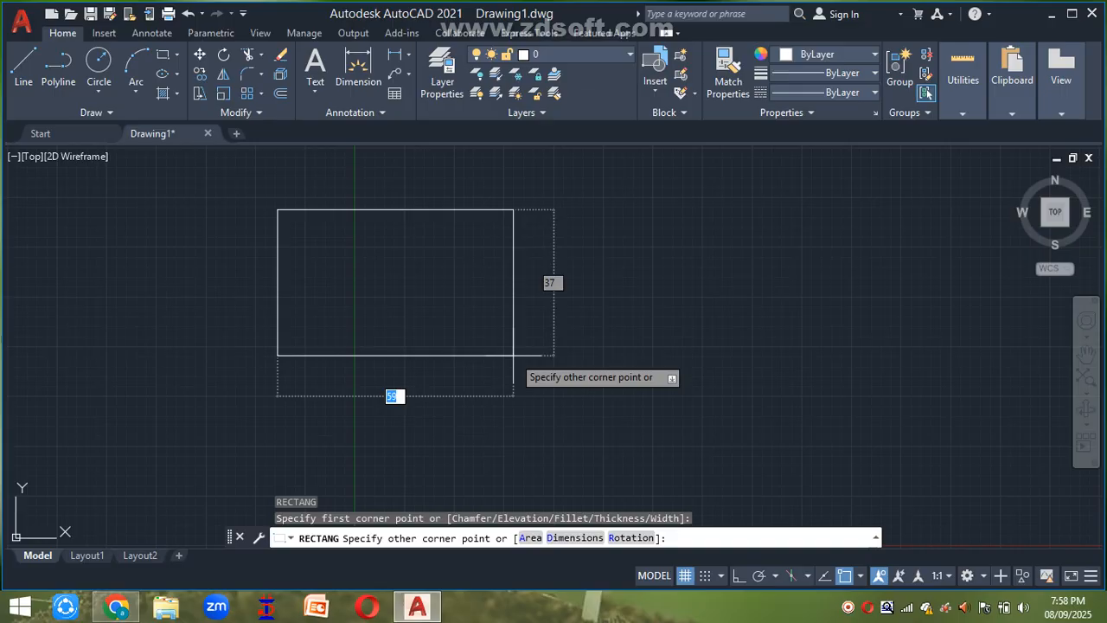
{"action": "type", "text": "80"}
{"action": "key", "text": "Tab"}
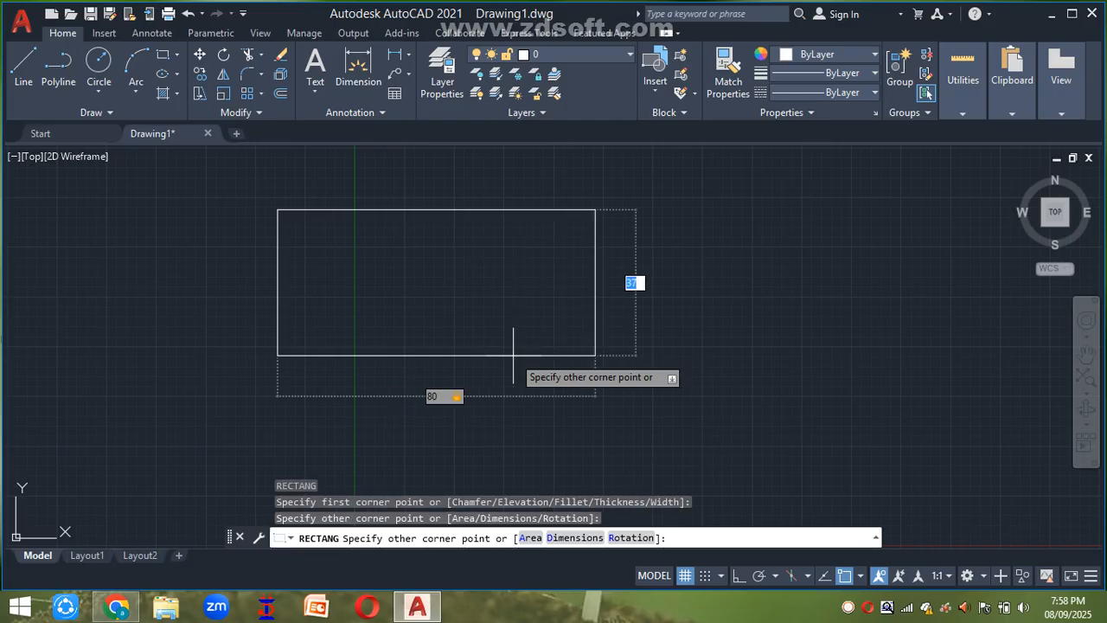
{"action": "type", "text": "40"}
{"action": "key", "text": "Return"}
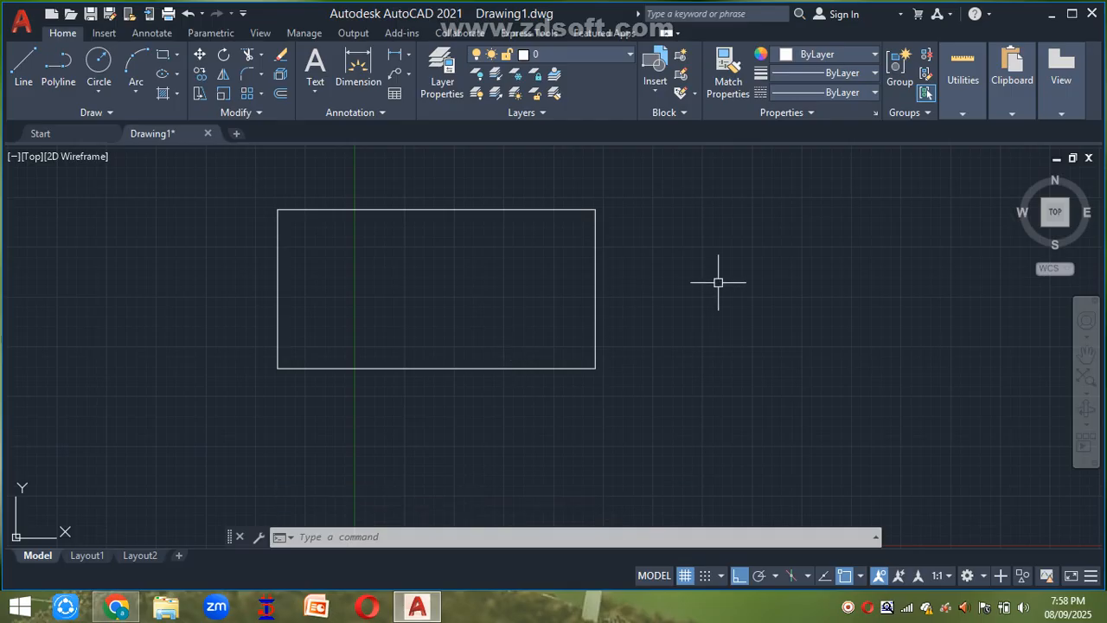
- Draw a 25 by 25 square to the right of the large rectangle
{"action": "type", "text": "re"}
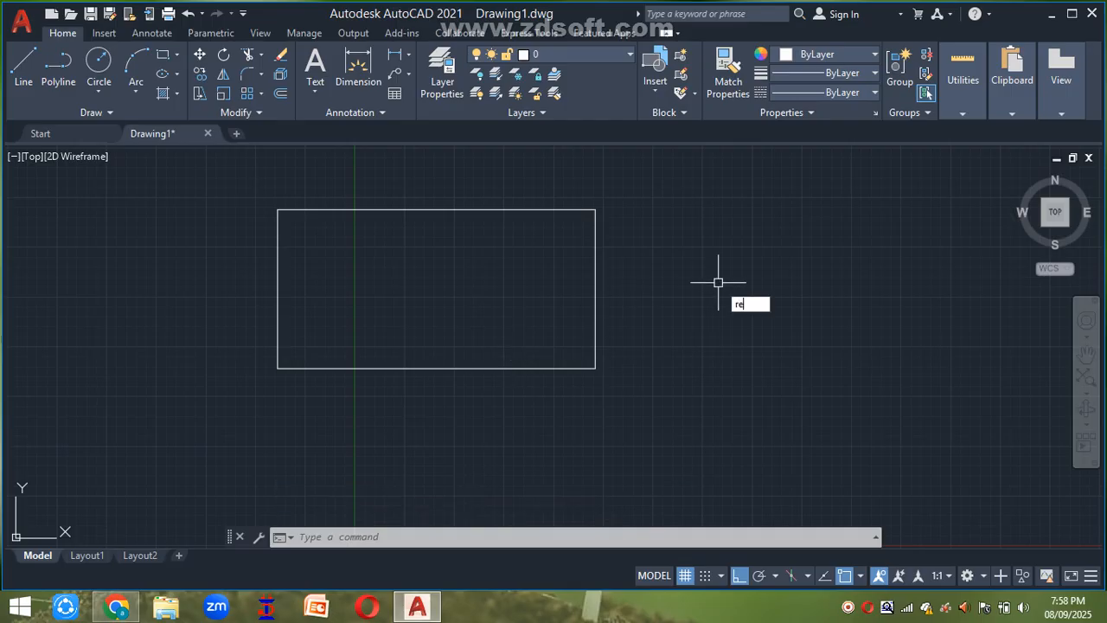
{"action": "type", "text": "c"}
{"action": "key", "text": "Return"}
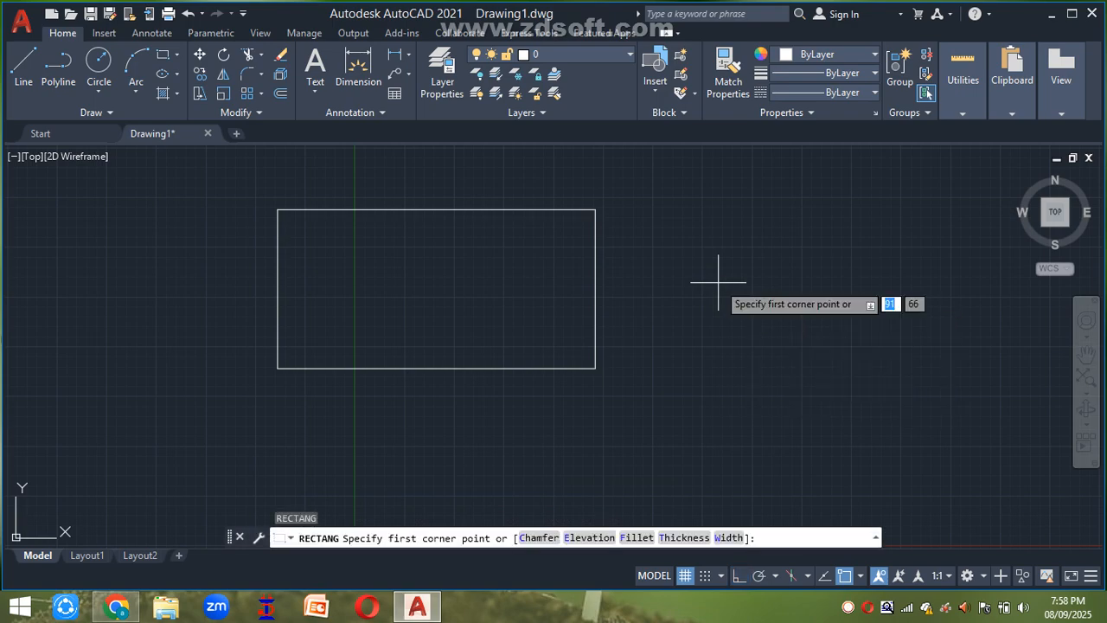
{"action": "left_click", "coordinate": [714, 206]}
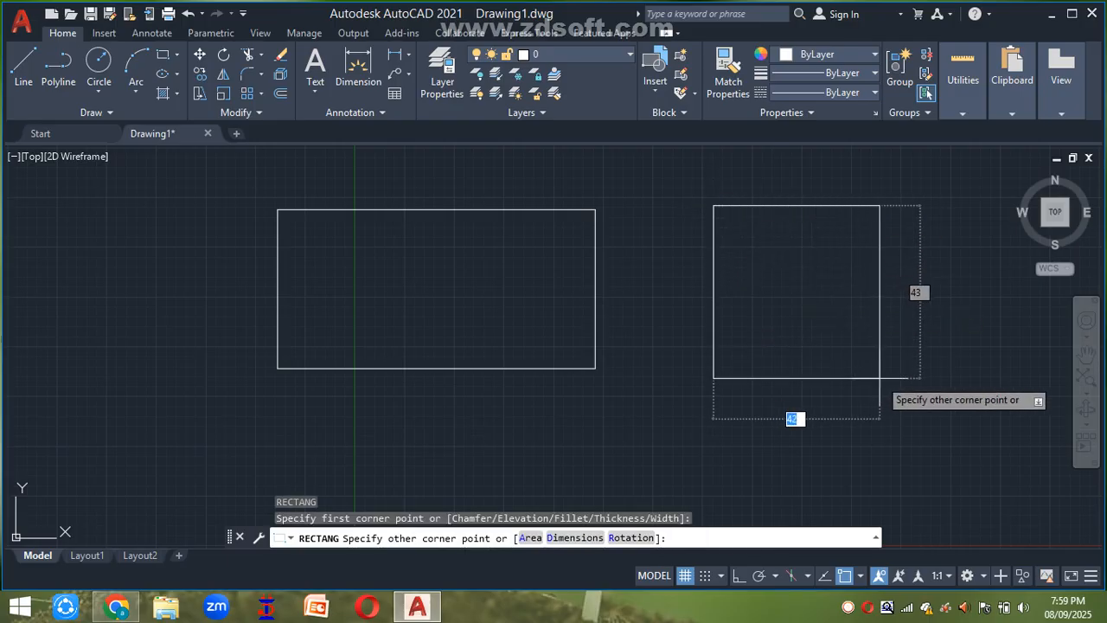
{"action": "type", "text": "25"}
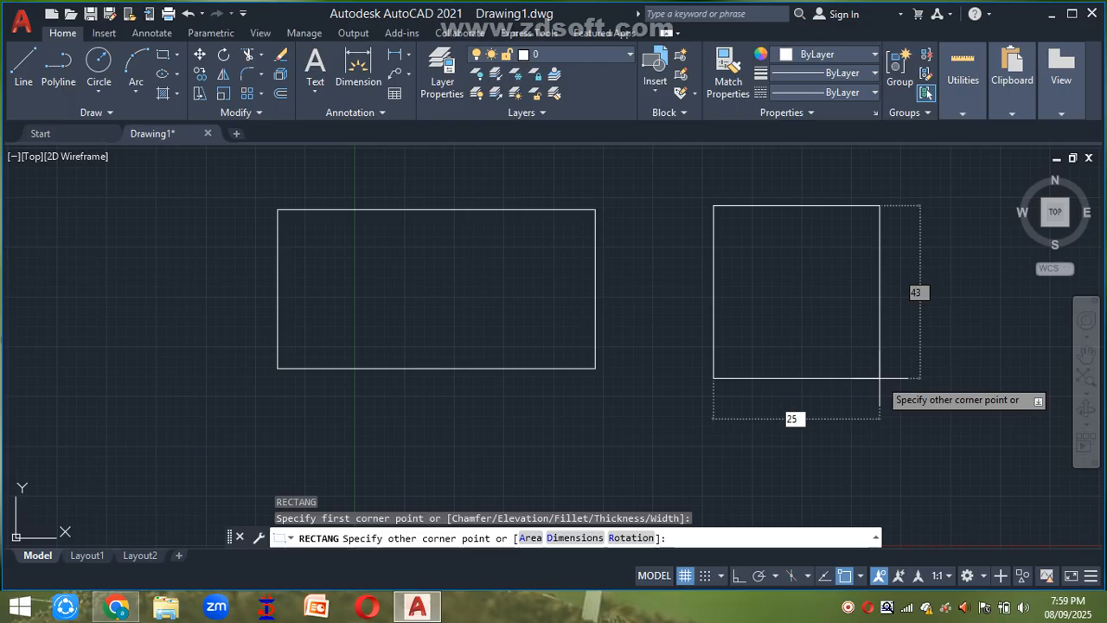
{"action": "key", "text": "Tab"}
{"action": "type", "text": "2"}
{"action": "key", "text": "Return"}
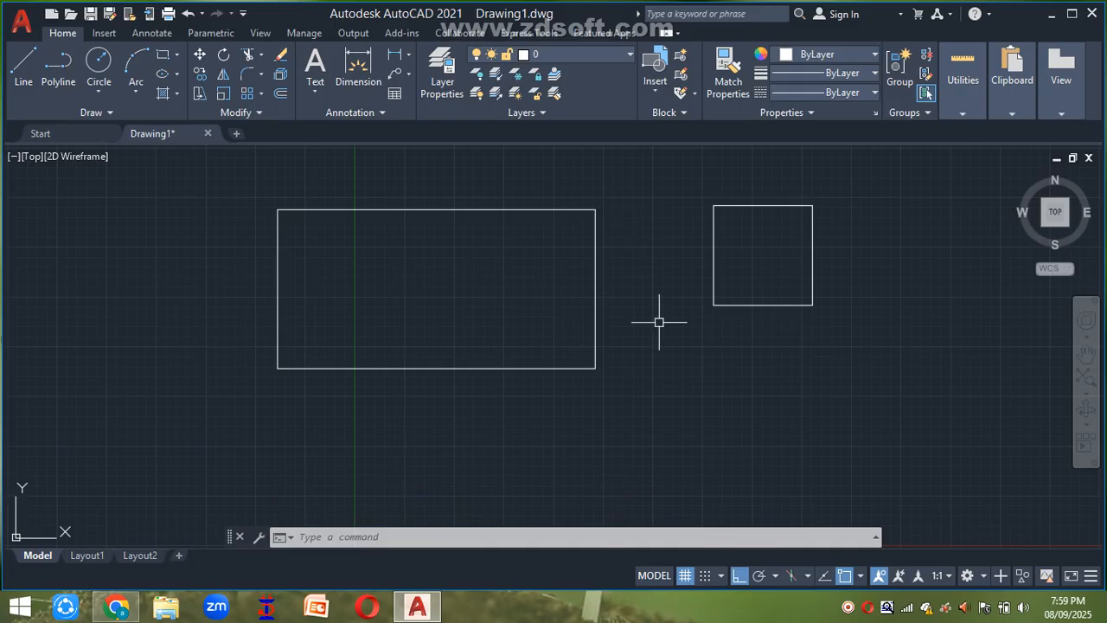
- Add a horizontal linear dimension for the large rectangle's width, placed just above its upper edge
{"action": "type", "text": "d"}
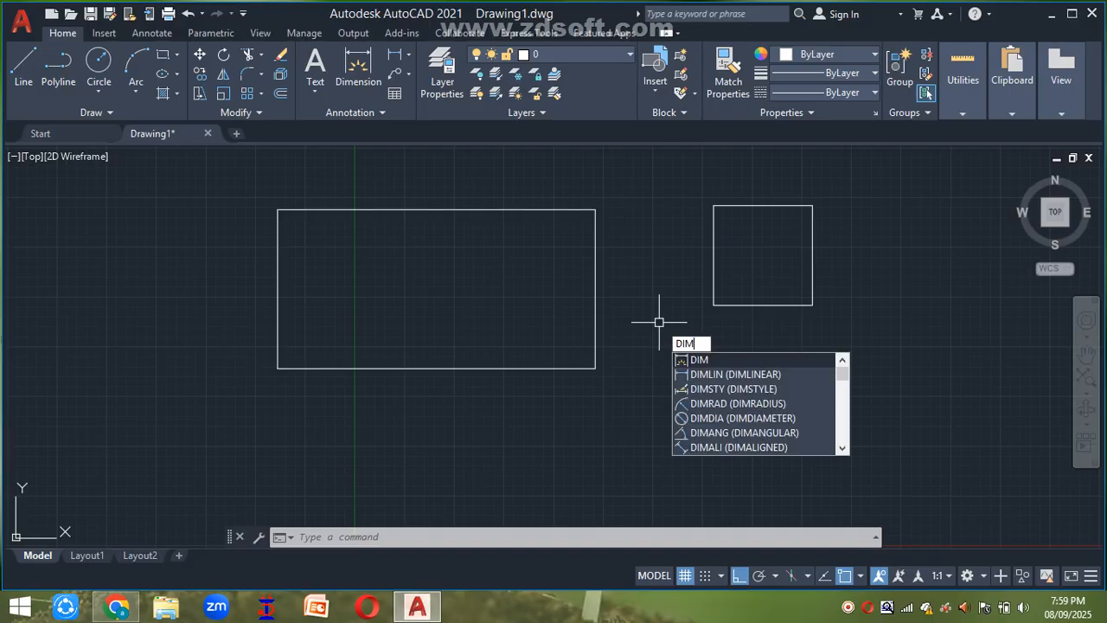
{"action": "type", "text": "imlin"}
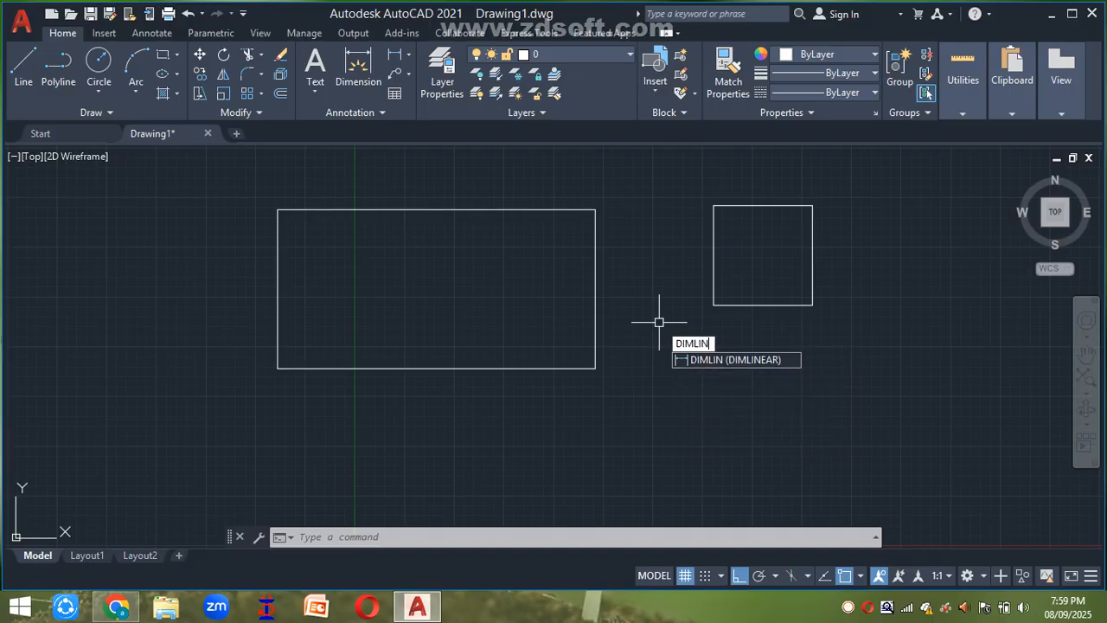
{"action": "key", "text": "Return"}
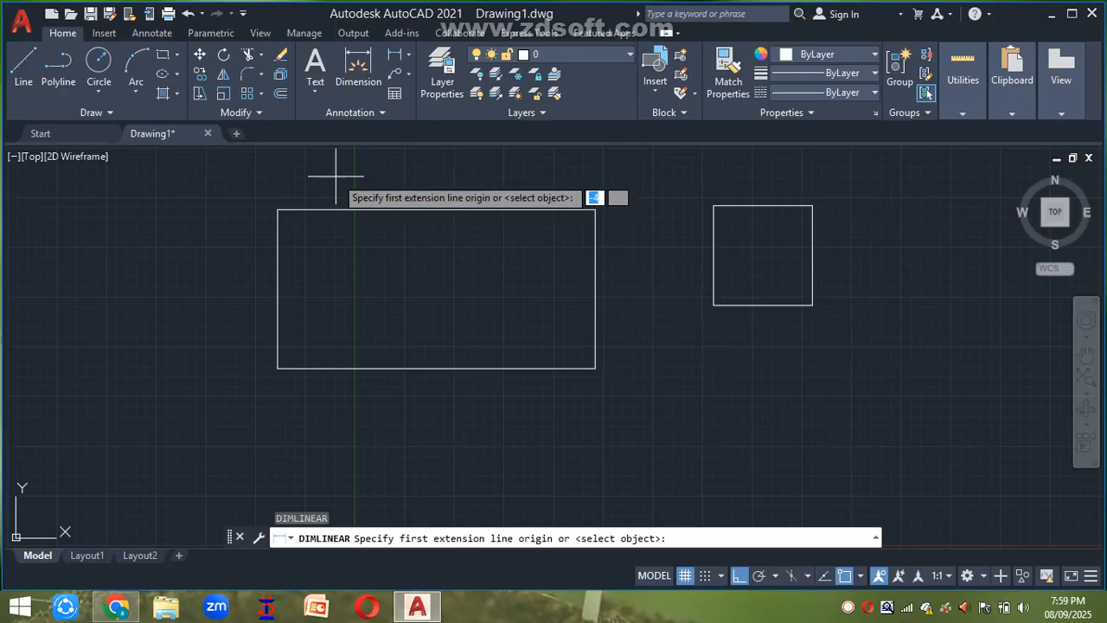
{"action": "left_click", "coordinate": [277, 209]}
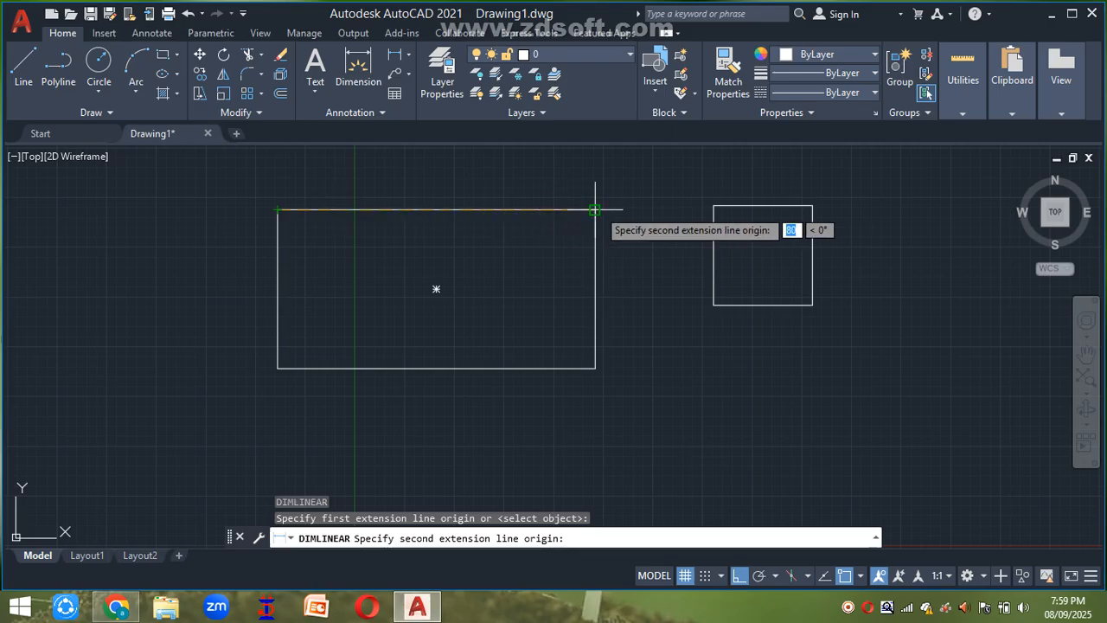
{"action": "left_click", "coordinate": [594, 209]}
{"action": "left_click", "coordinate": [604, 182]}
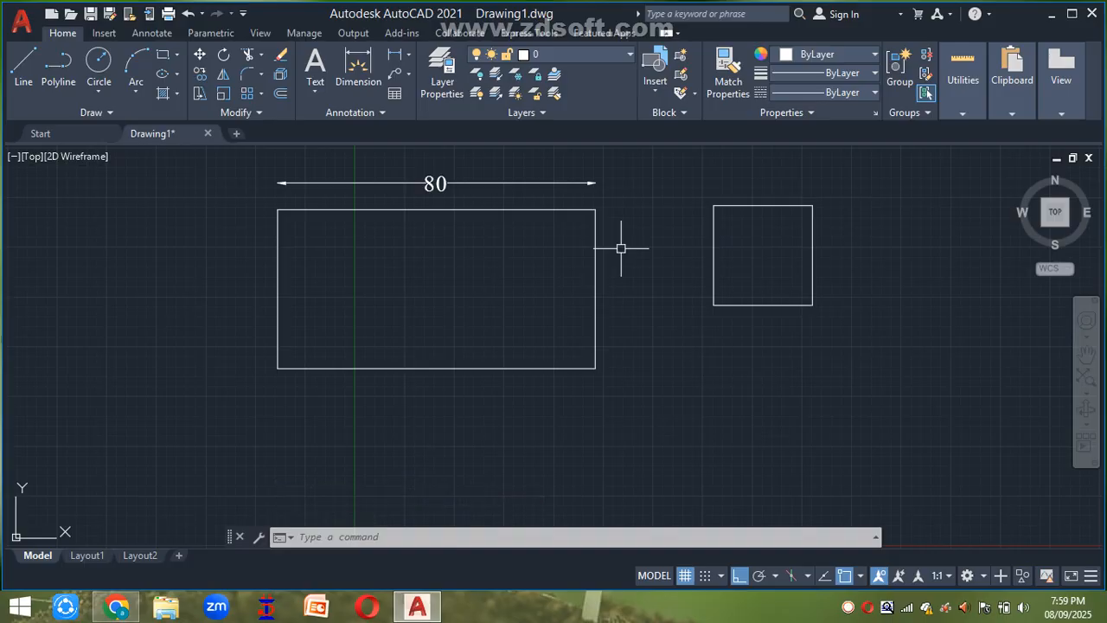
- Add a vertical linear dimension for the large rectangle's height, placed just beyond its right edge
{"action": "key", "text": "Return"}
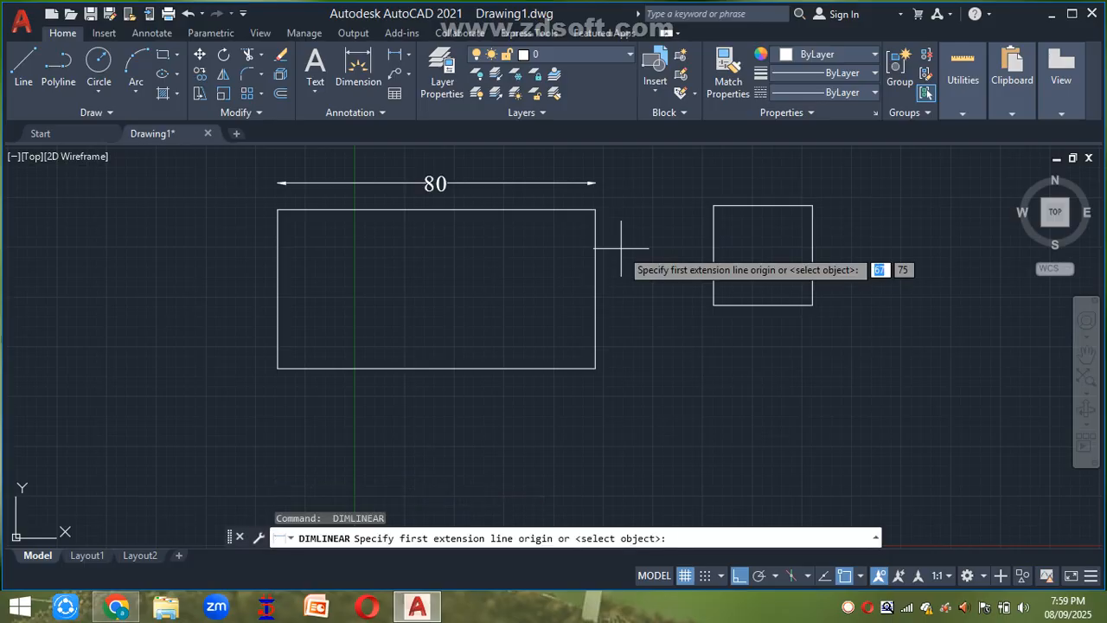
{"action": "left_click", "coordinate": [595, 209]}
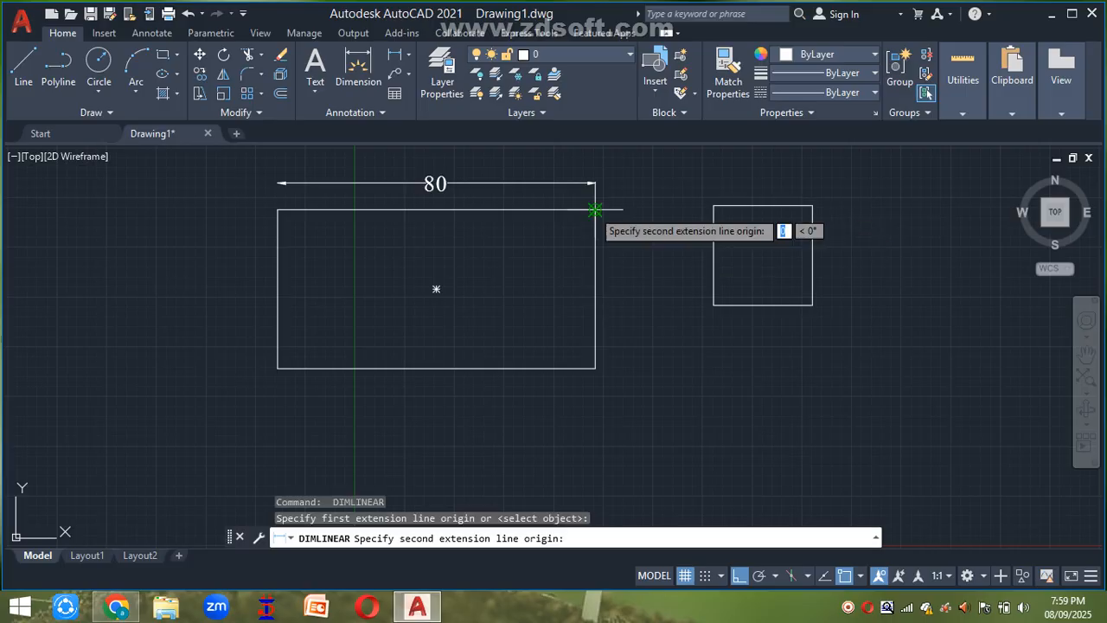
{"action": "left_click", "coordinate": [595, 369]}
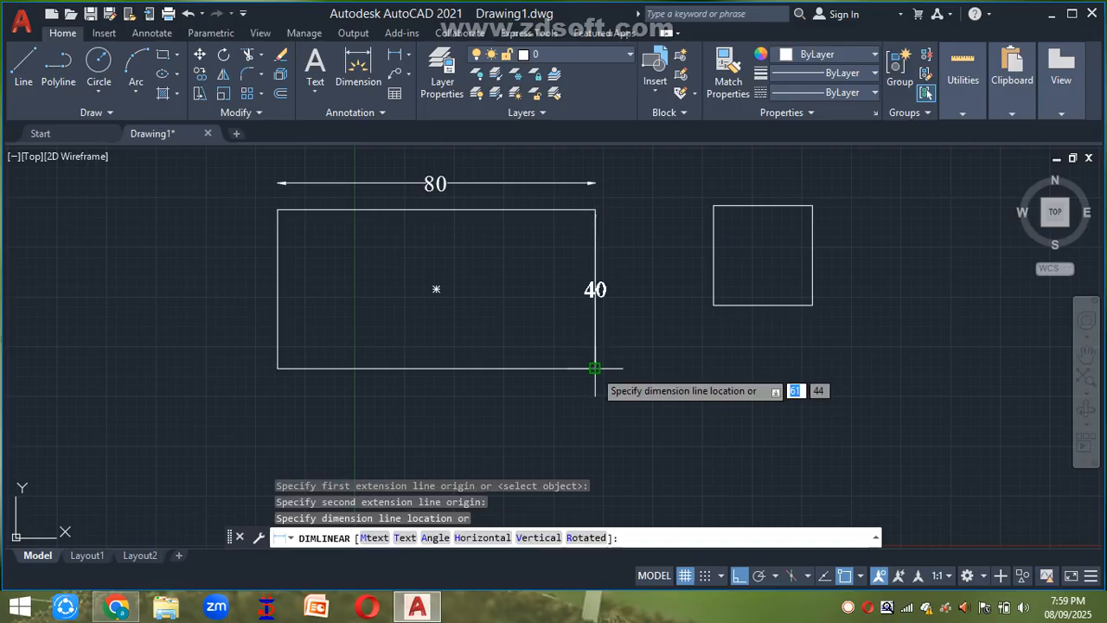
{"action": "left_click", "coordinate": [615, 369]}
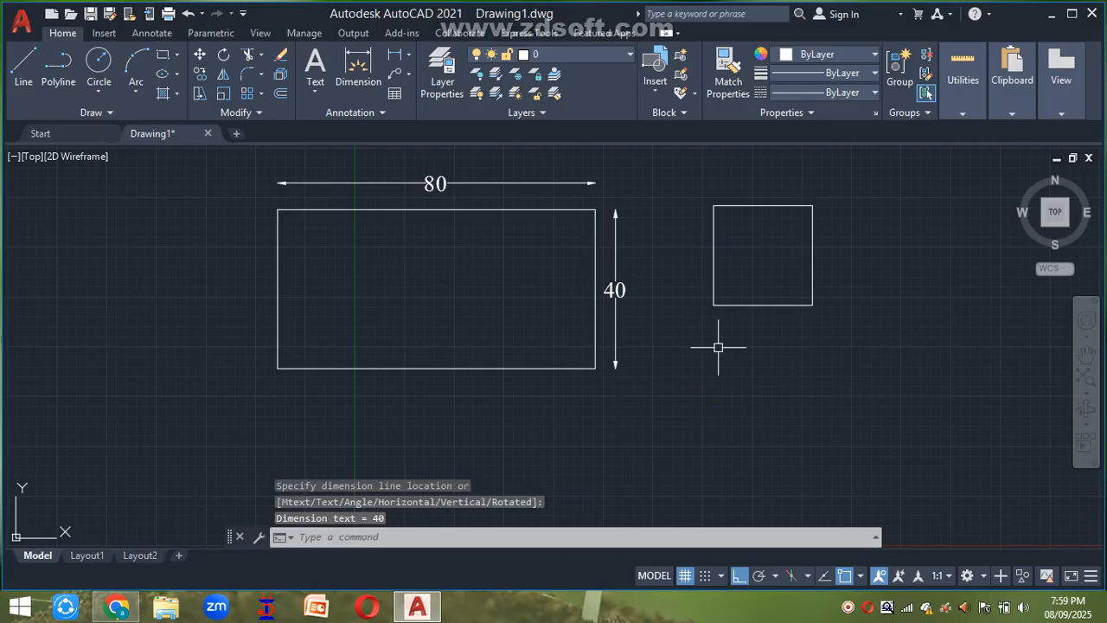
- Add a horizontal linear dimension for the square's width, placed just above its upper edge
{"action": "key", "text": "Return"}
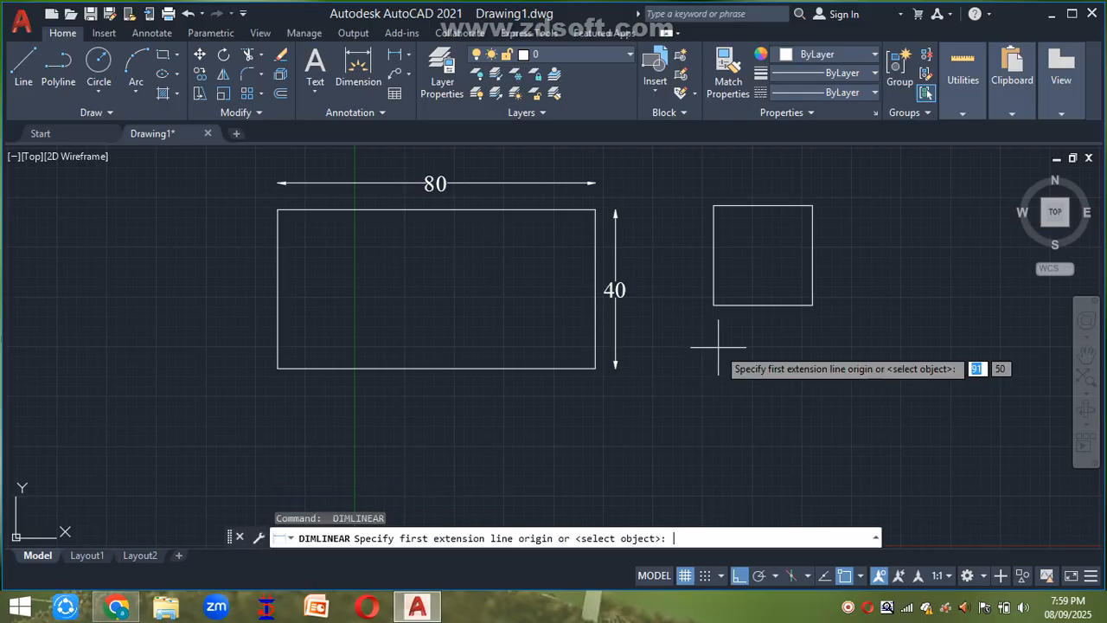
{"action": "left_click", "coordinate": [713, 206]}
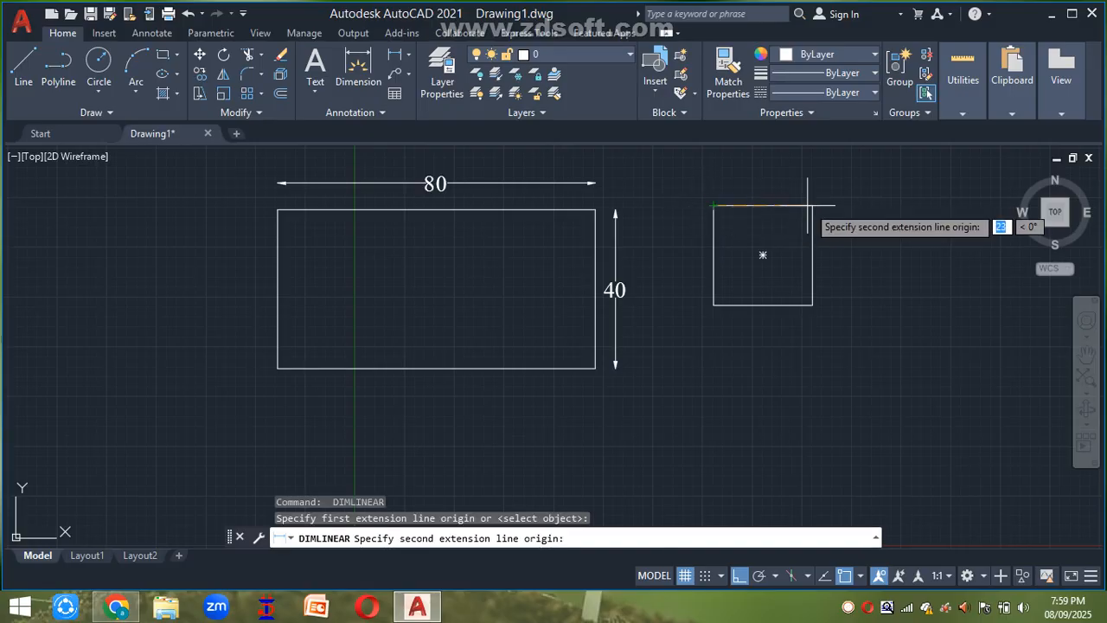
{"action": "left_click", "coordinate": [812, 206]}
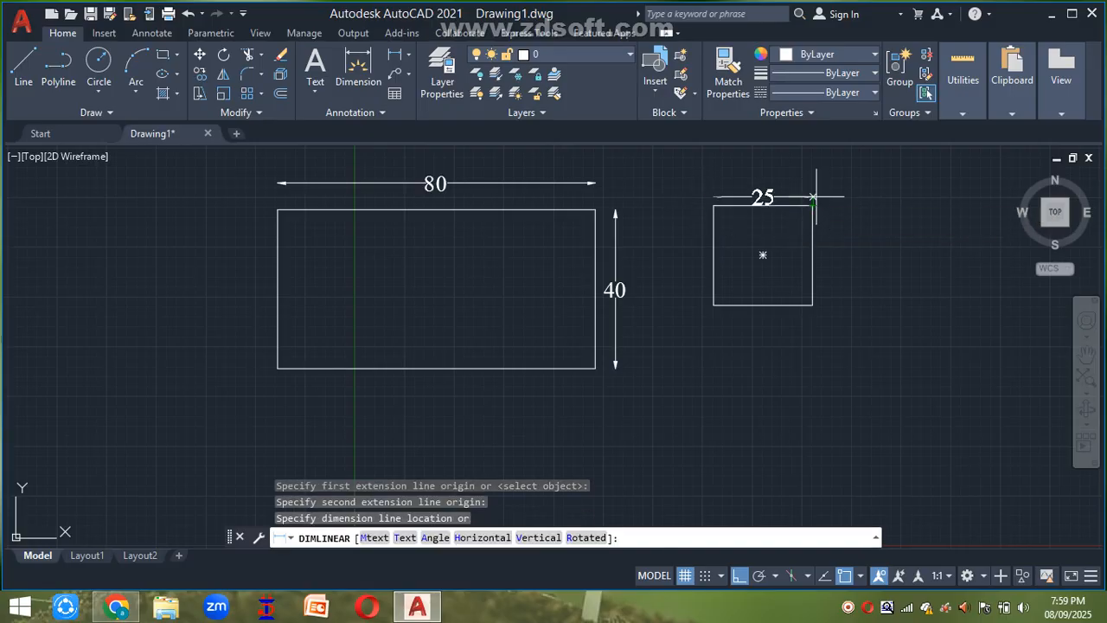
{"action": "left_click", "coordinate": [813, 181]}
- Add a vertical linear dimension for the square's height, placed just beyond its right edge
{"action": "key", "text": "Return"}
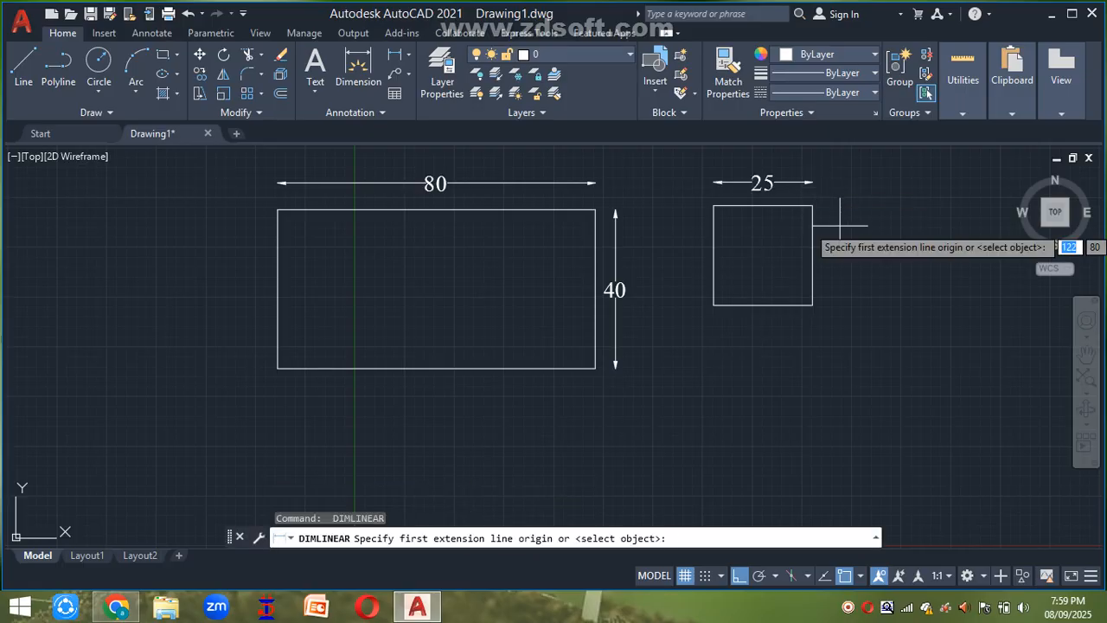
{"action": "left_click", "coordinate": [812, 206]}
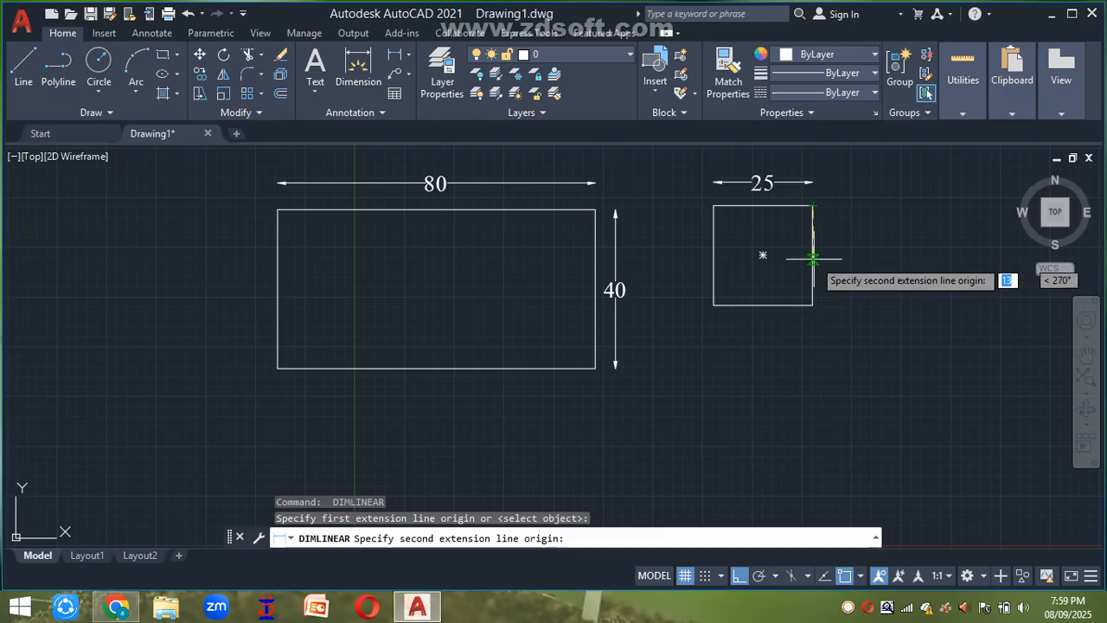
{"action": "left_click", "coordinate": [813, 305]}
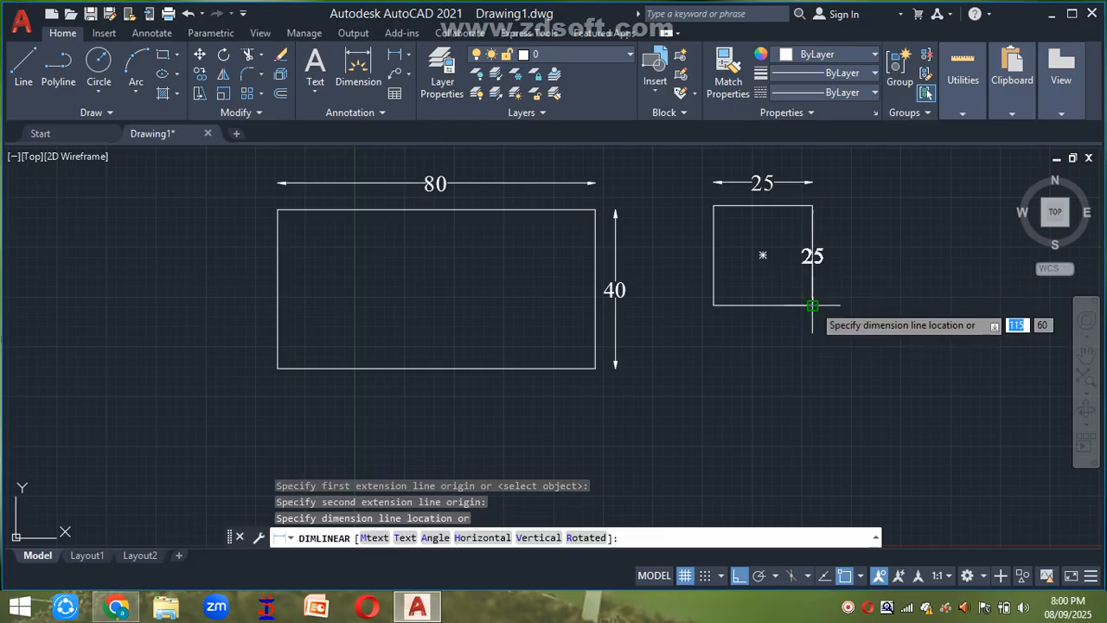
{"action": "left_click", "coordinate": [834, 303]}
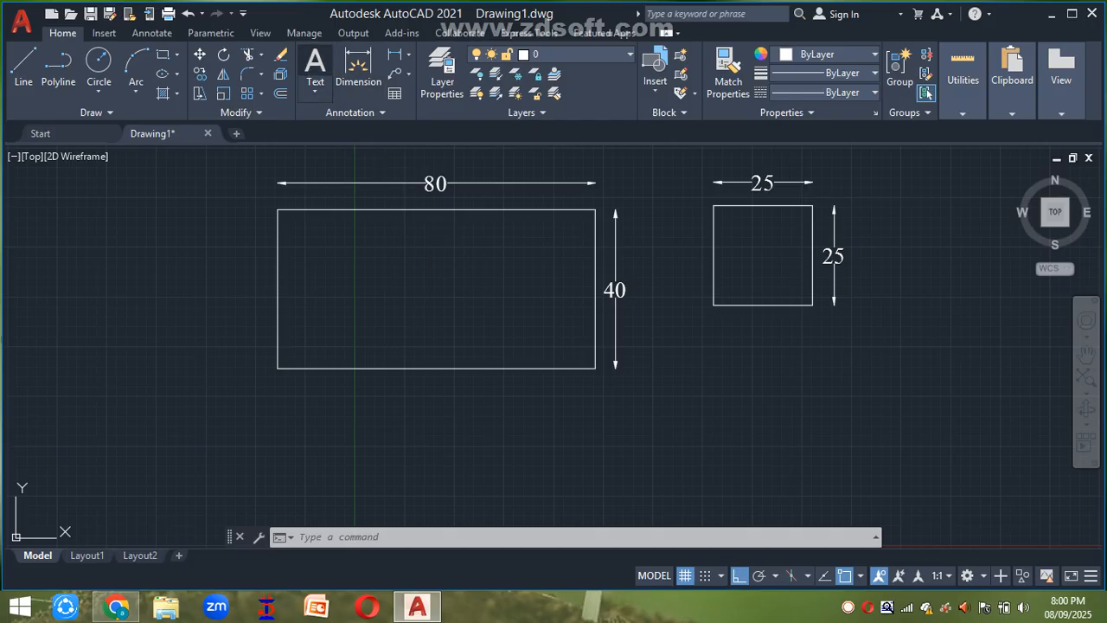
- Add the multiline text 'Rectangle' just below the large rectangle and set its text height to 2
{"action": "left_click", "coordinate": [315, 70]}
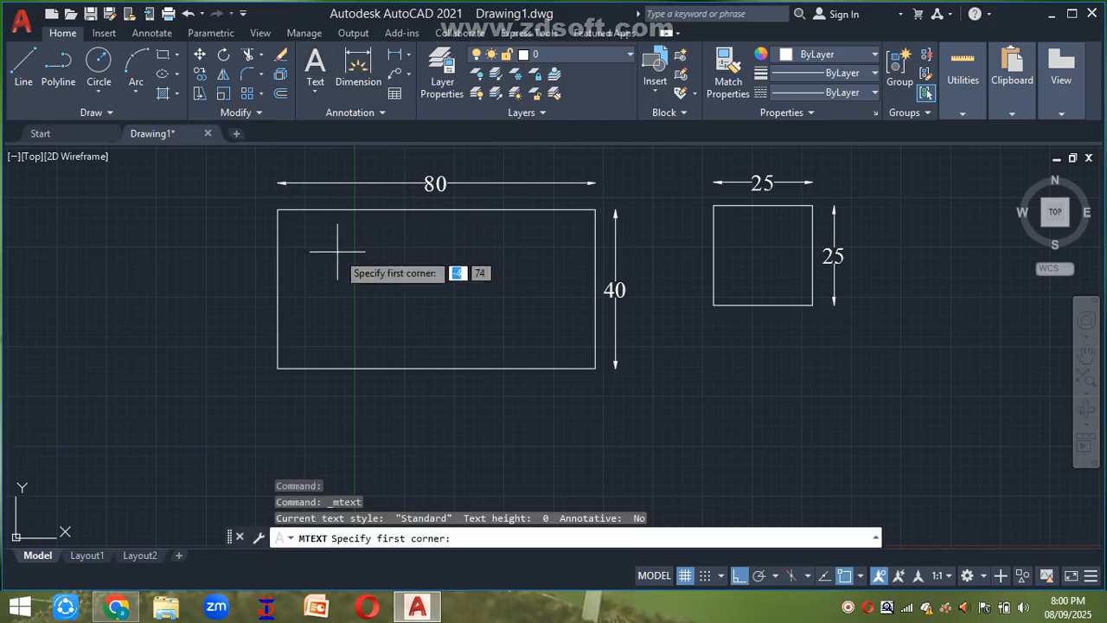
{"action": "left_click", "coordinate": [364, 378]}
{"action": "left_click", "coordinate": [554, 407]}
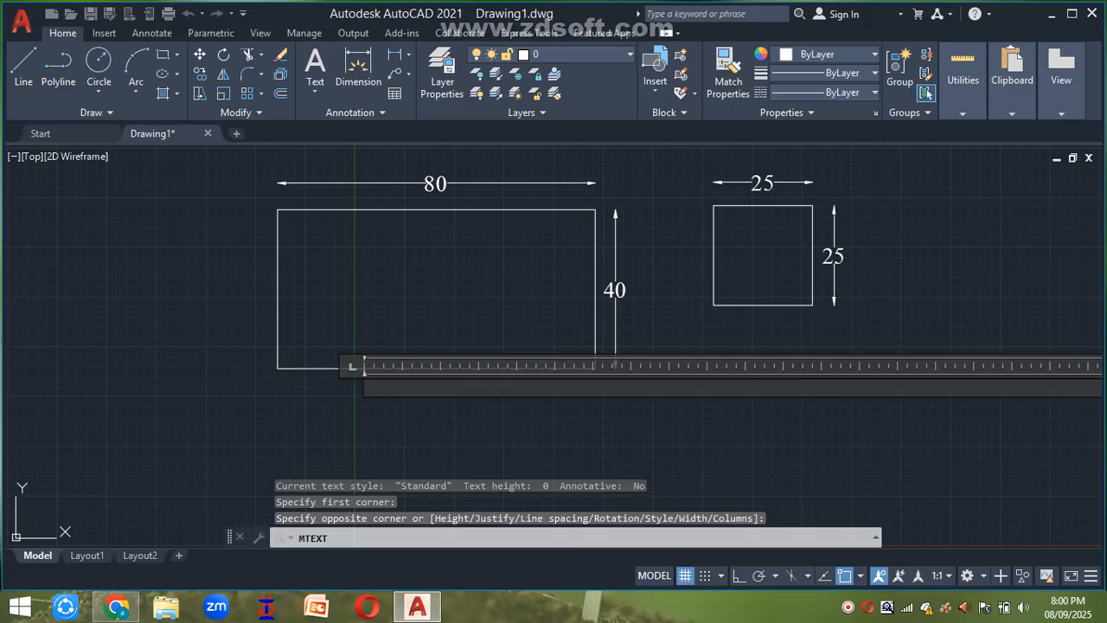
{"action": "type", "text": "Rectangle"}
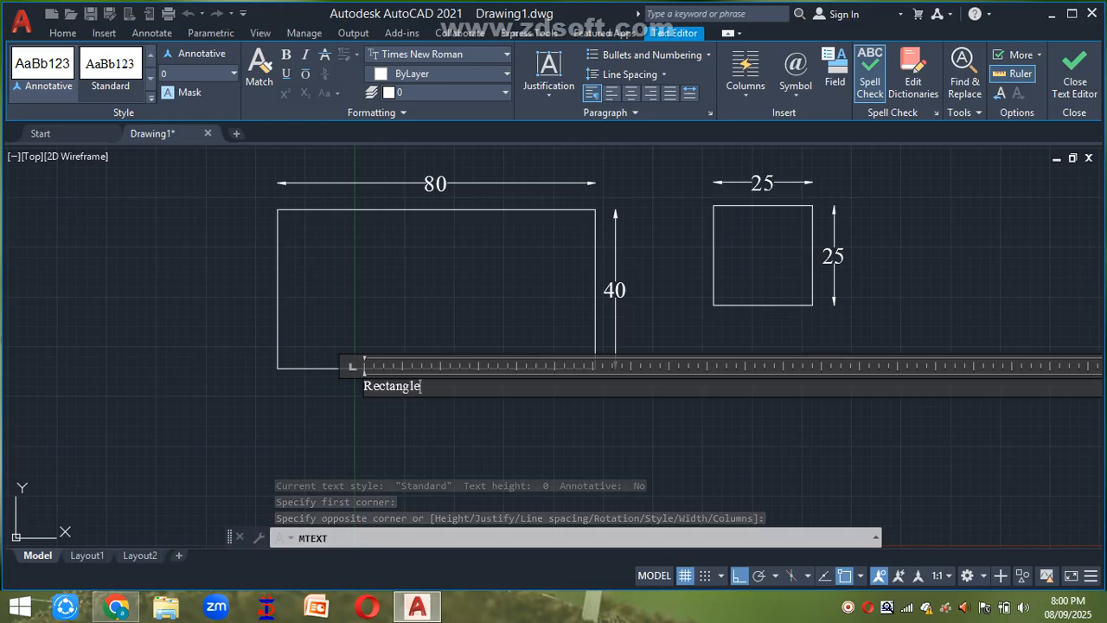
{"action": "key", "text": "ctrl+a"}
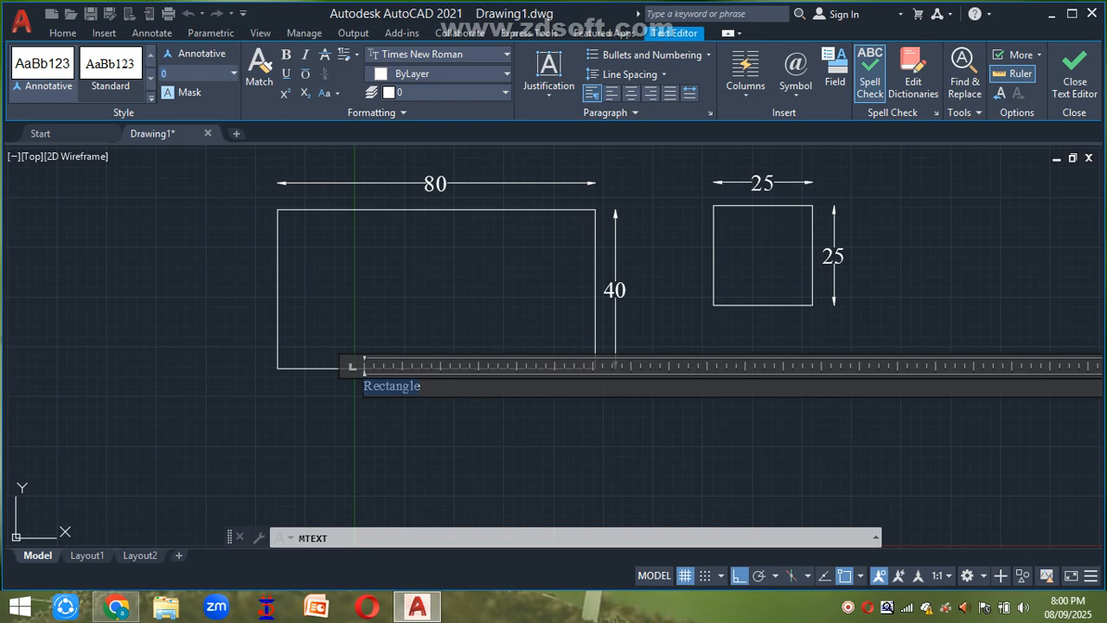
{"action": "key", "text": "Return"}
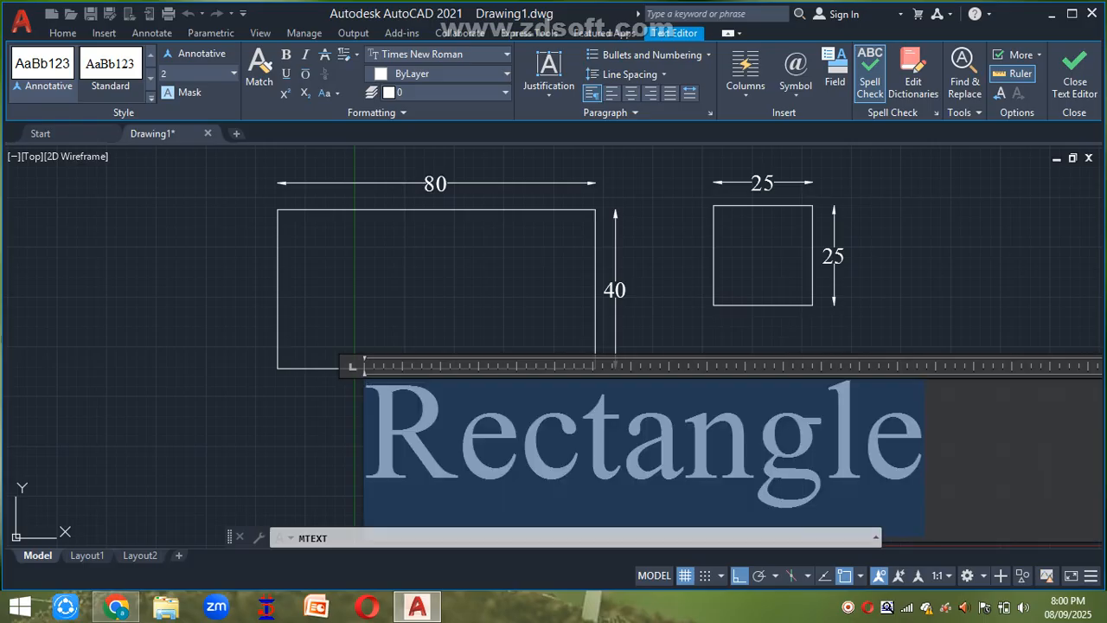
{"action": "left_click", "coordinate": [215, 330]}
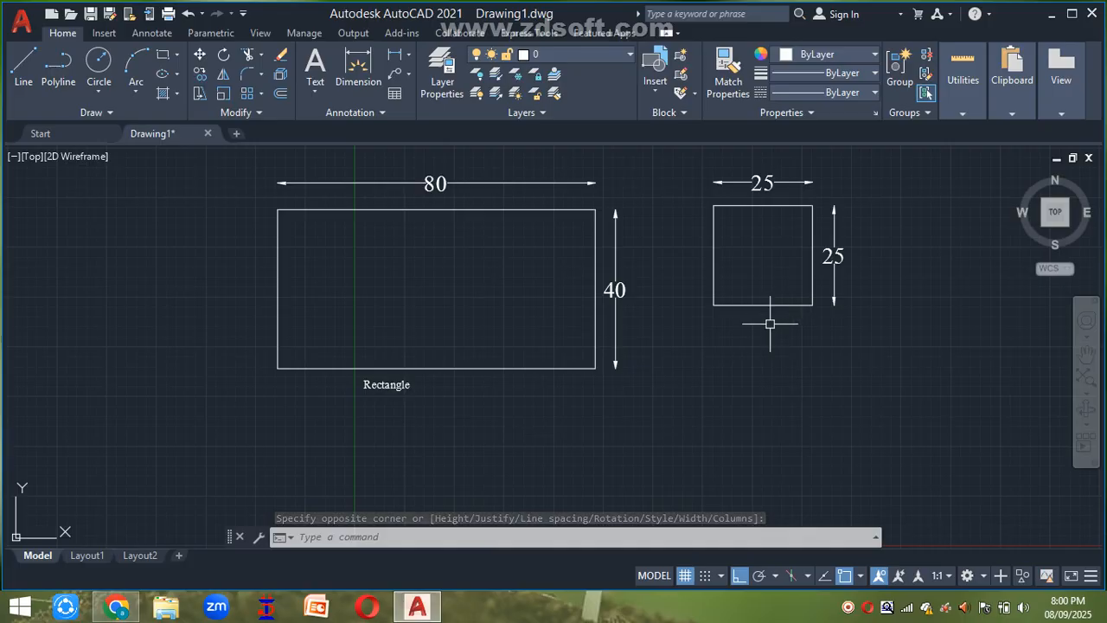
- Copy the 'Rectangle' label to just below the square, with Ortho mode turned off for free placement
{"action": "left_click", "coordinate": [381, 383]}
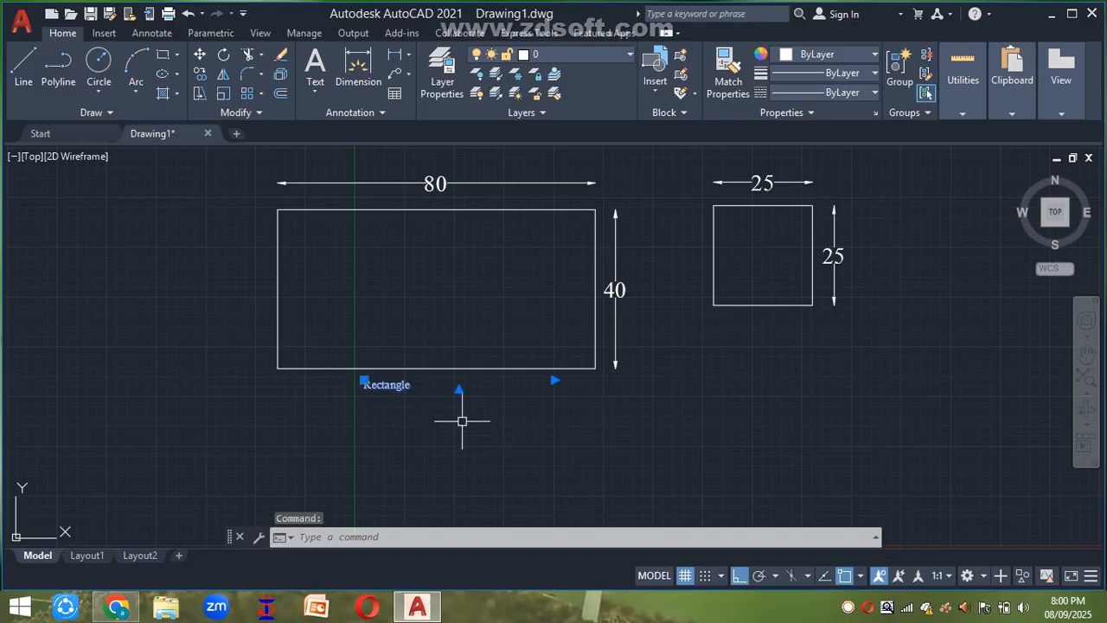
{"action": "type", "text": "co"}
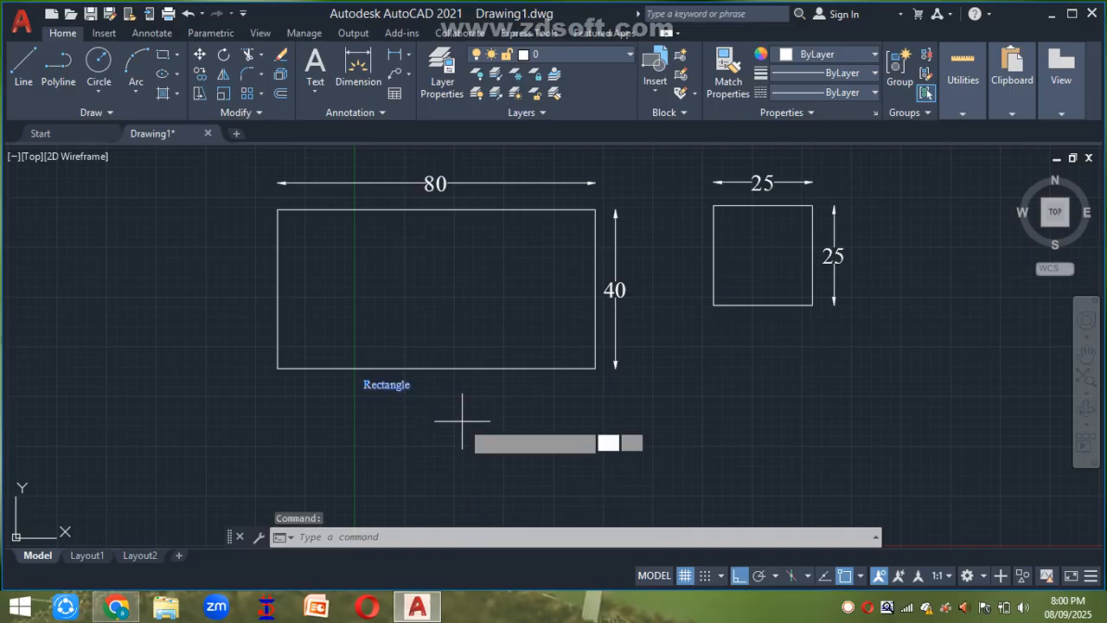
{"action": "key", "text": "Return"}
{"action": "left_click", "coordinate": [367, 387]}
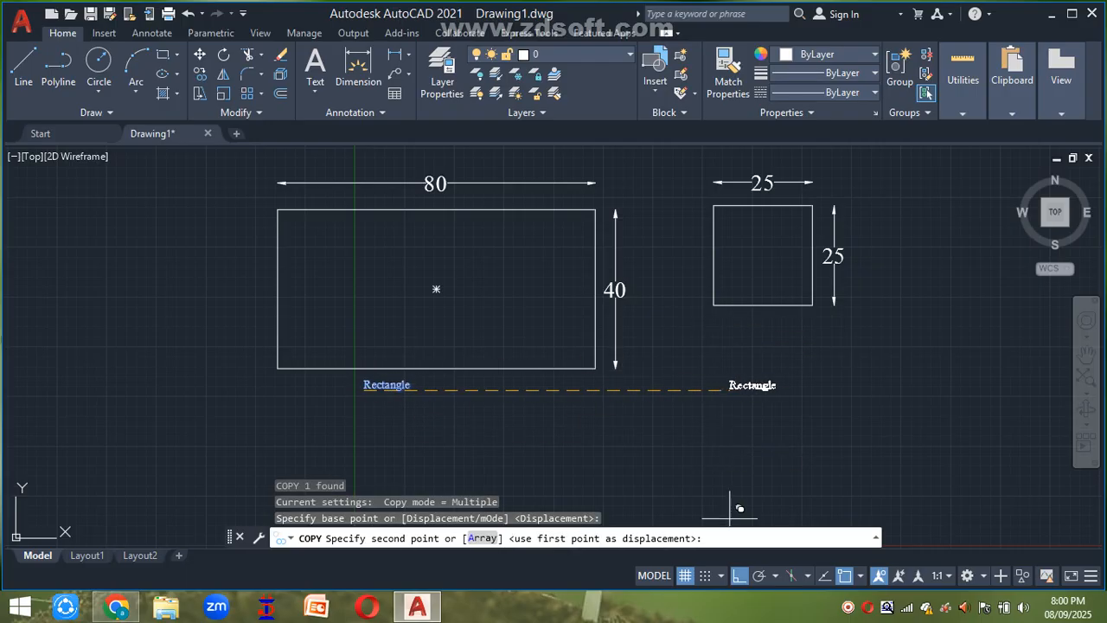
{"action": "key", "text": "F8"}
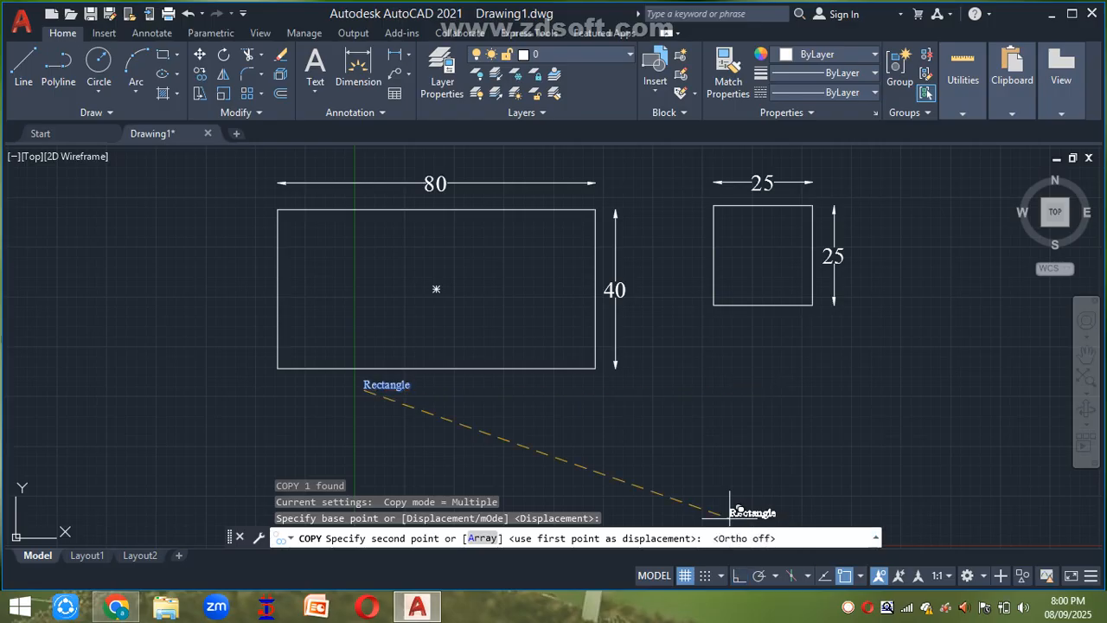
{"action": "left_click", "coordinate": [749, 333]}
{"action": "key", "text": "Escape"}
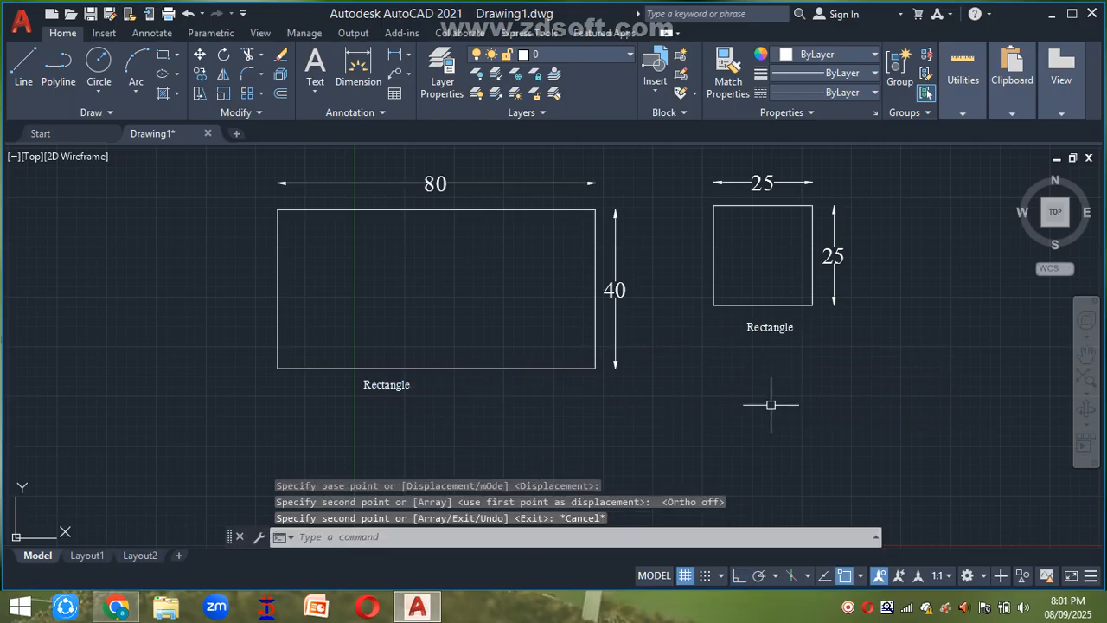
- Change the text of the copied label below the square to 'Square'
{"action": "left_click", "coordinate": [749, 327]}
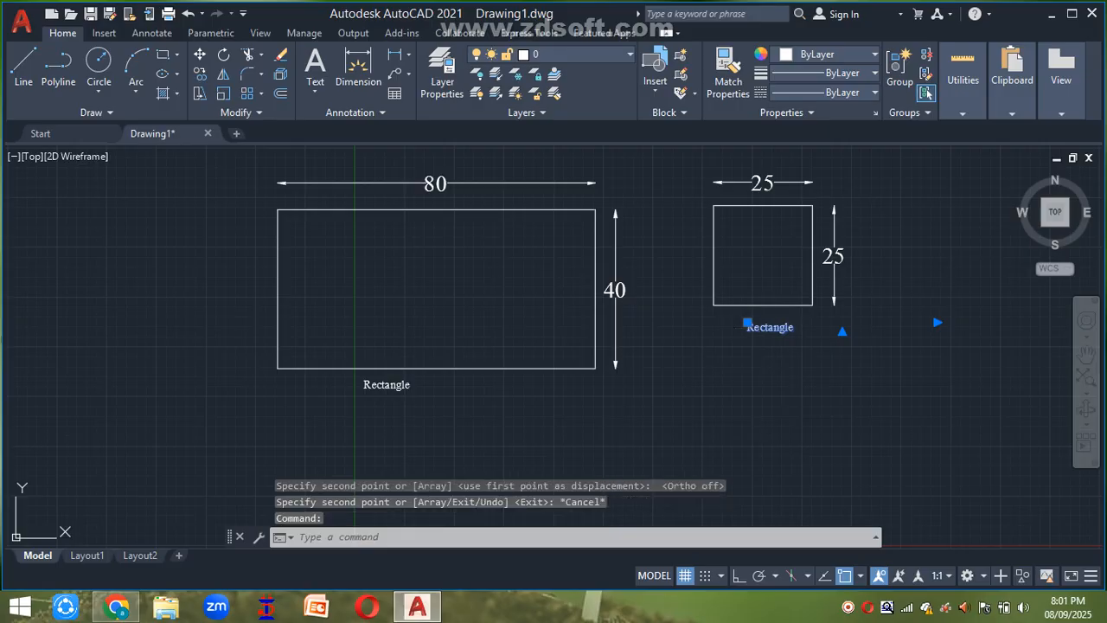
{"action": "double_click", "coordinate": [750, 327]}
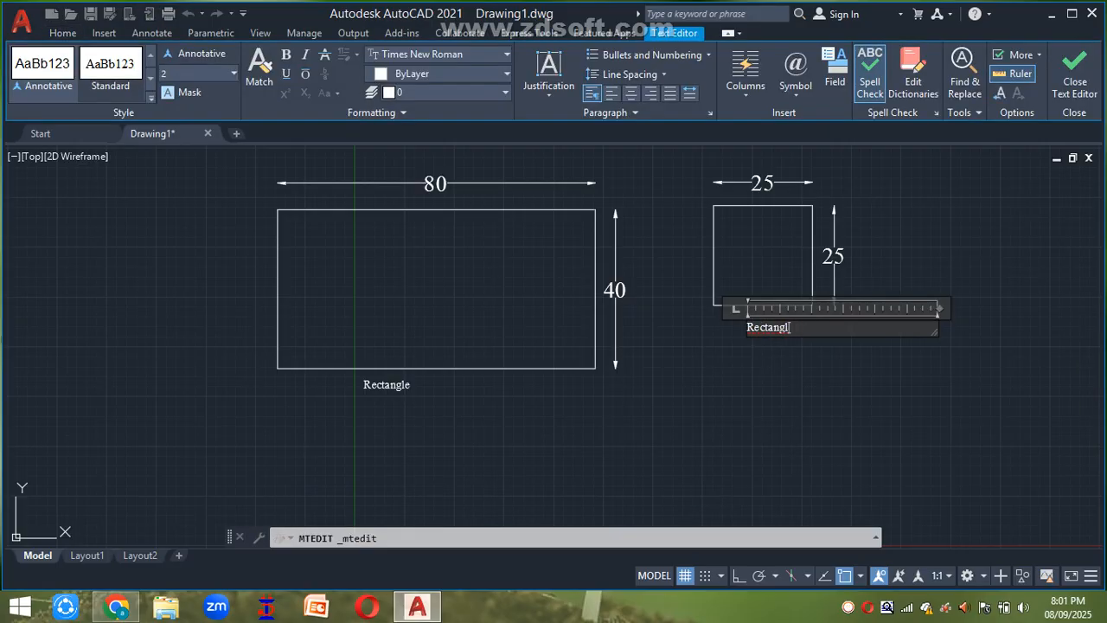
{"action": "key", "text": "BackSpace"}
{"action": "key", "text": "BackSpace"}
{"action": "key", "text": "BackSpace"}
{"action": "key", "text": "BackSpace"}
{"action": "key", "text": "BackSpace"}
{"action": "key", "text": "BackSpace"}
{"action": "key", "text": "BackSpace"}
{"action": "key", "text": "BackSpace"}
{"action": "key", "text": "BackSpace"}
{"action": "left_click", "coordinate": [800, 362]}
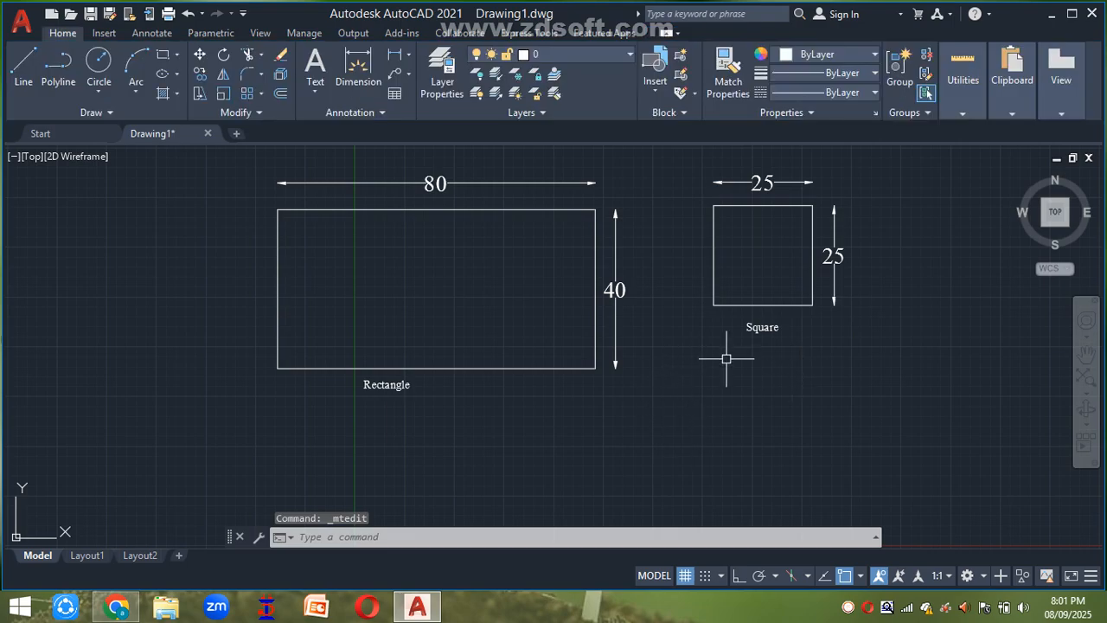
- Copy the 'Square' label once into the empty area further below the square
{"action": "left_click", "coordinate": [760, 327]}
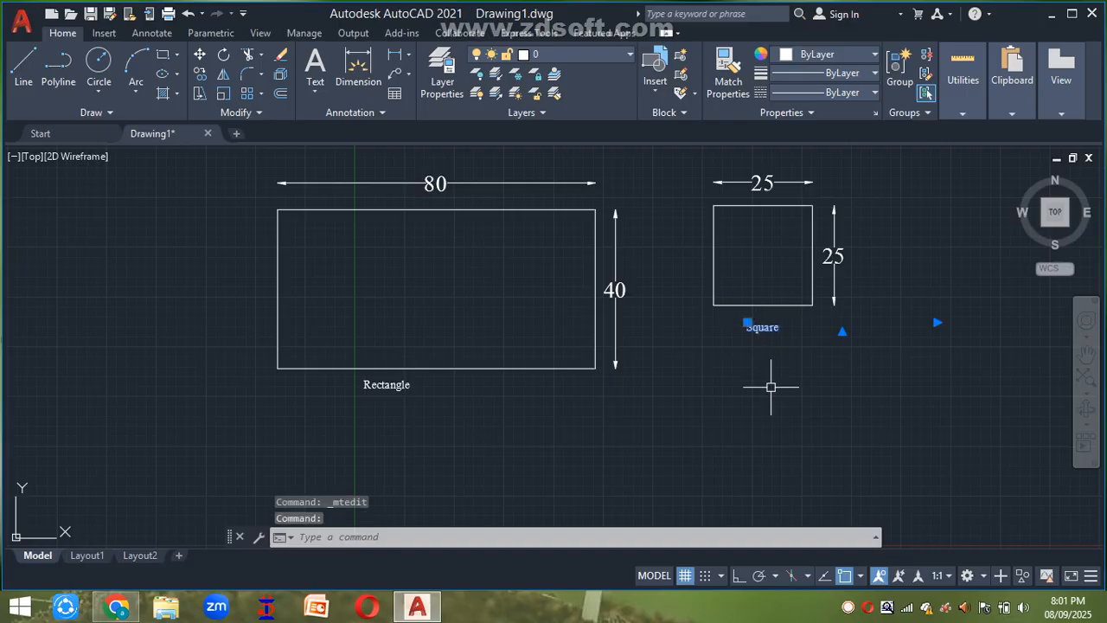
{"action": "type", "text": "co"}
{"action": "key", "text": "Return"}
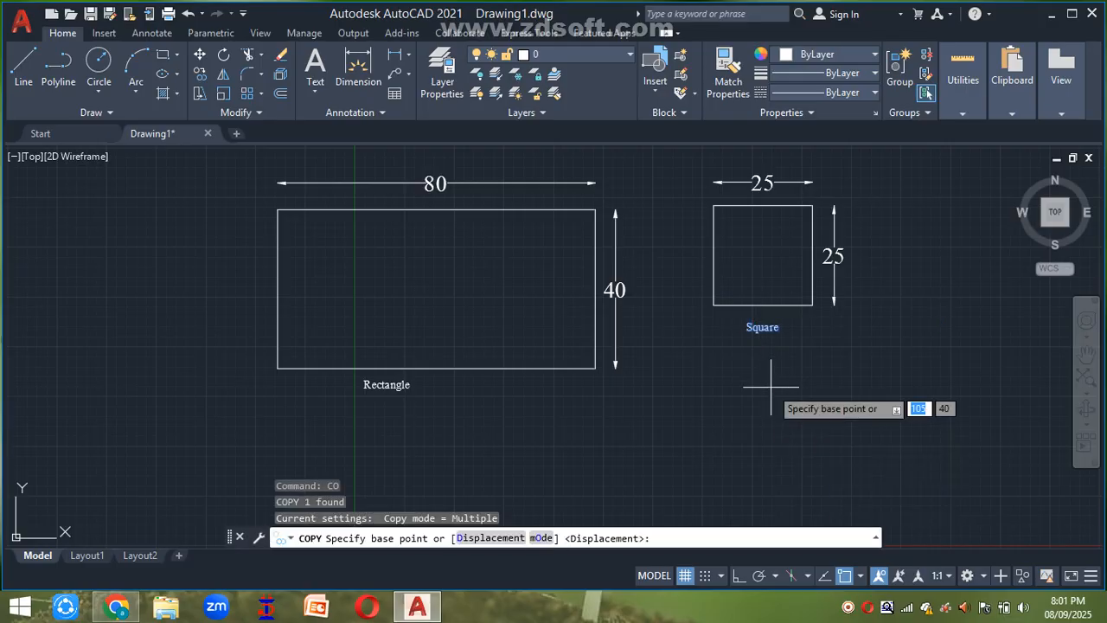
{"action": "left_click", "coordinate": [760, 332]}
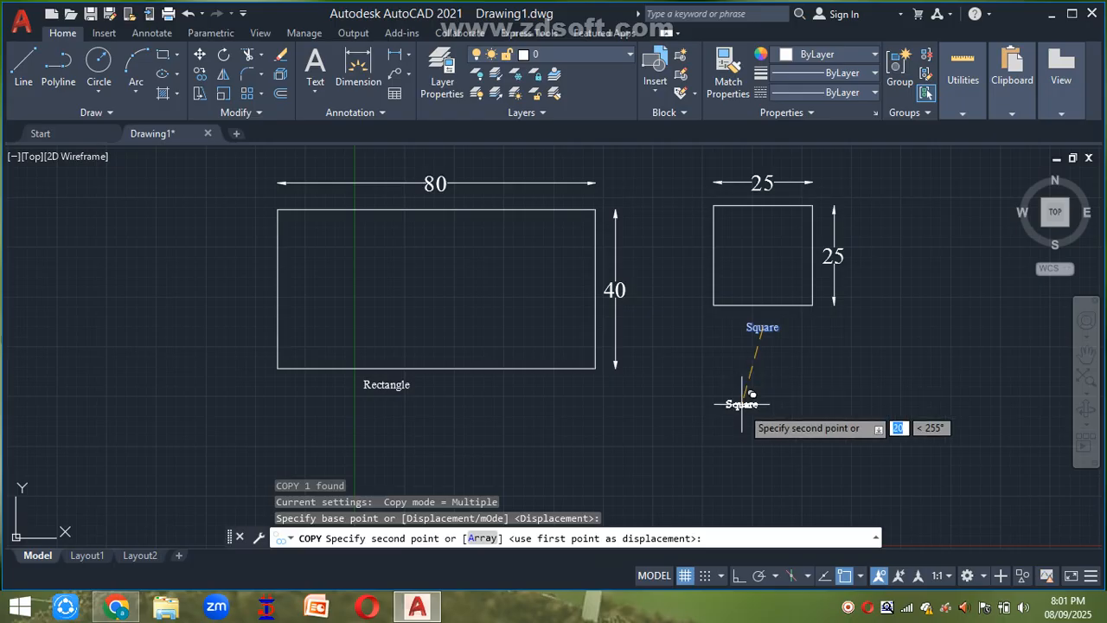
{"action": "left_click", "coordinate": [737, 435]}
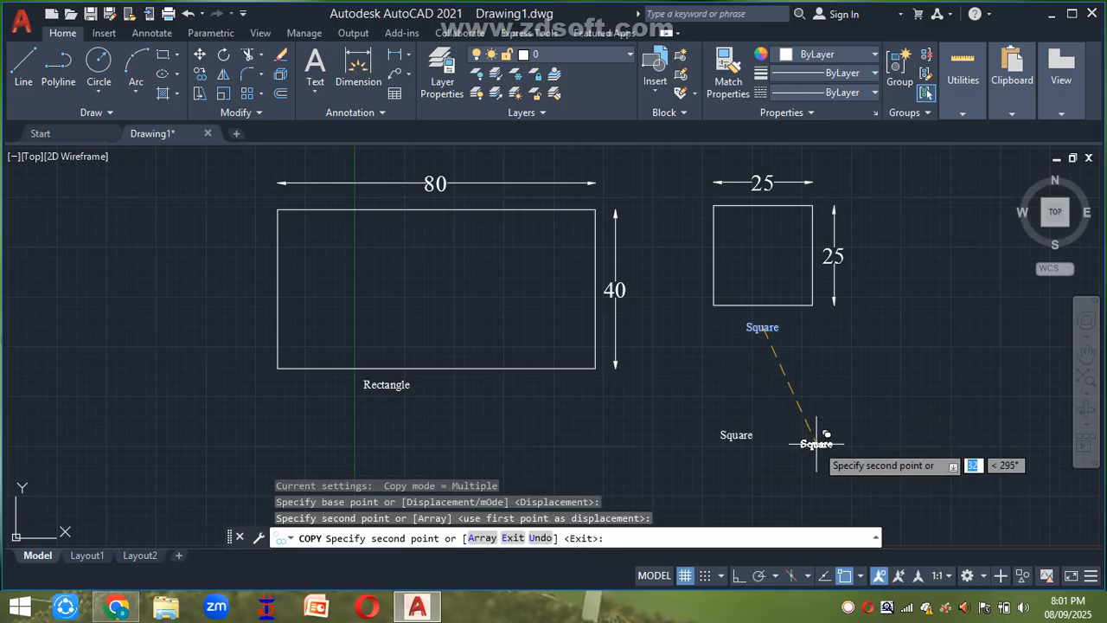
{"action": "key", "text": "Escape"}
- Change the text of the lower 'Square' label copy to 'All the dimensions are in meters'
{"action": "left_click", "coordinate": [736, 436]}
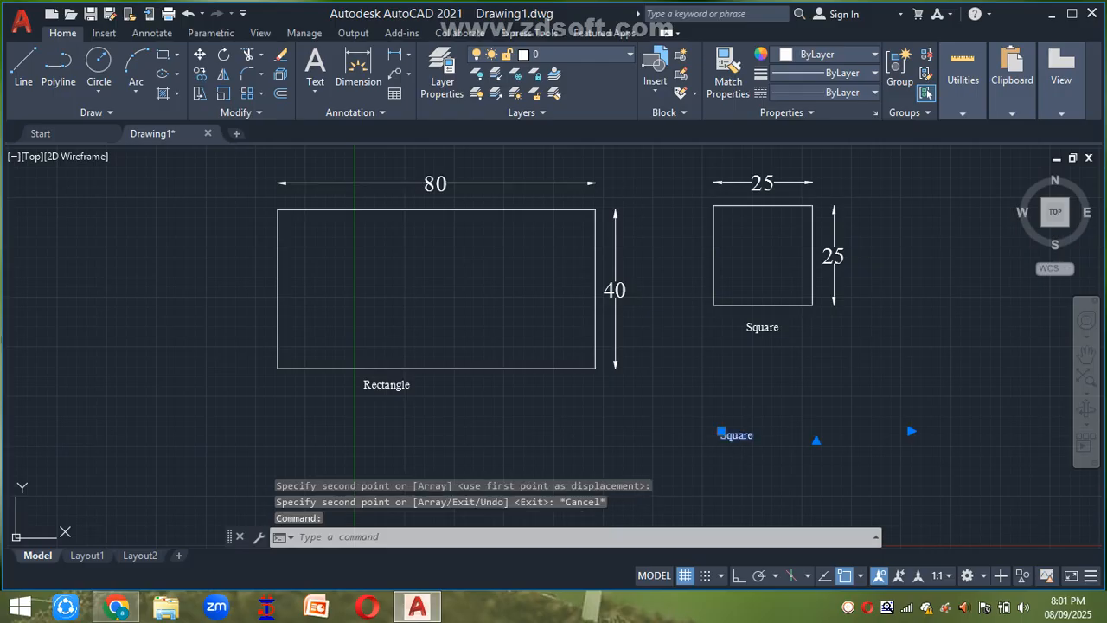
{"action": "double_click", "coordinate": [736, 435]}
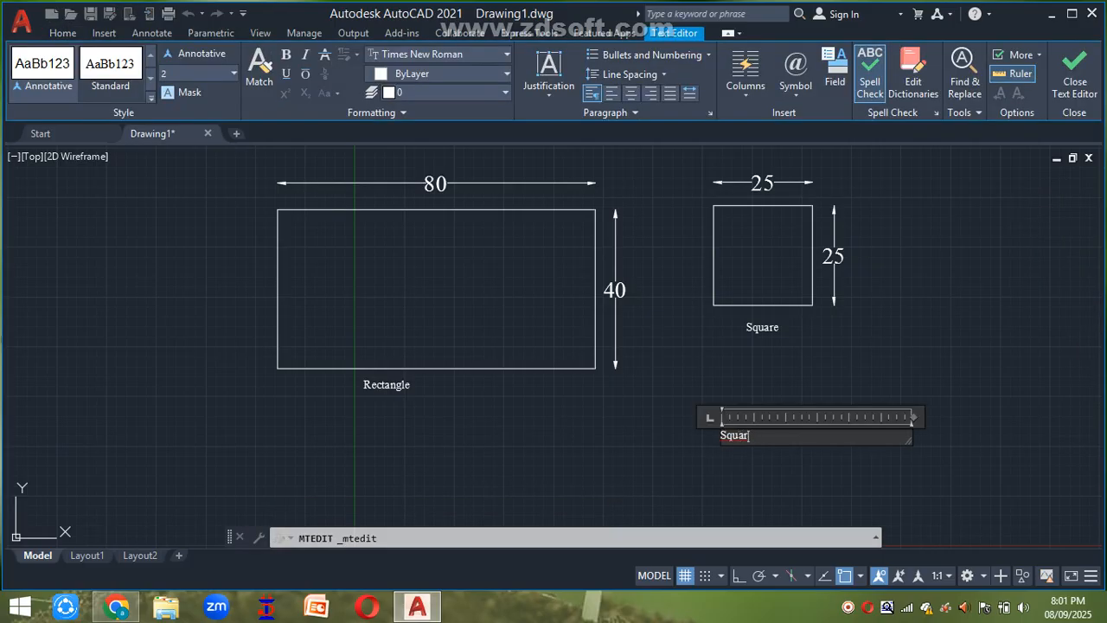
{"action": "key", "text": "BackSpace"}
{"action": "key", "text": "BackSpace"}
{"action": "key", "text": "BackSpace"}
{"action": "key", "text": "BackSpace"}
{"action": "key", "text": "BackSpace"}
{"action": "type", "text": "All the dimensions a"}
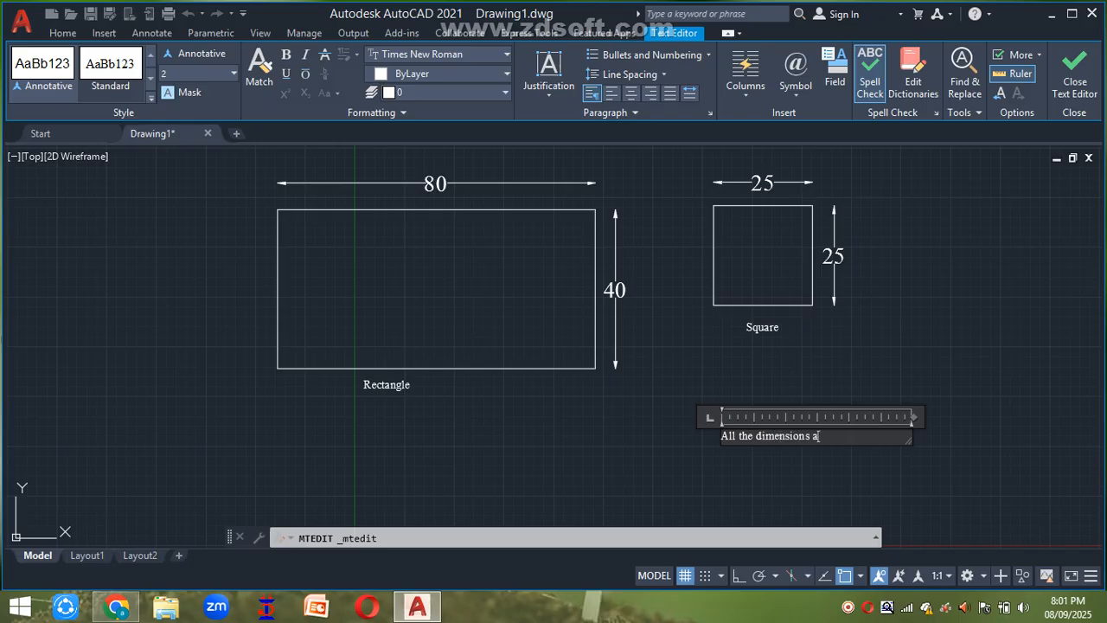
{"action": "type", "text": "re in meters"}
{"action": "left_click", "coordinate": [715, 383]}
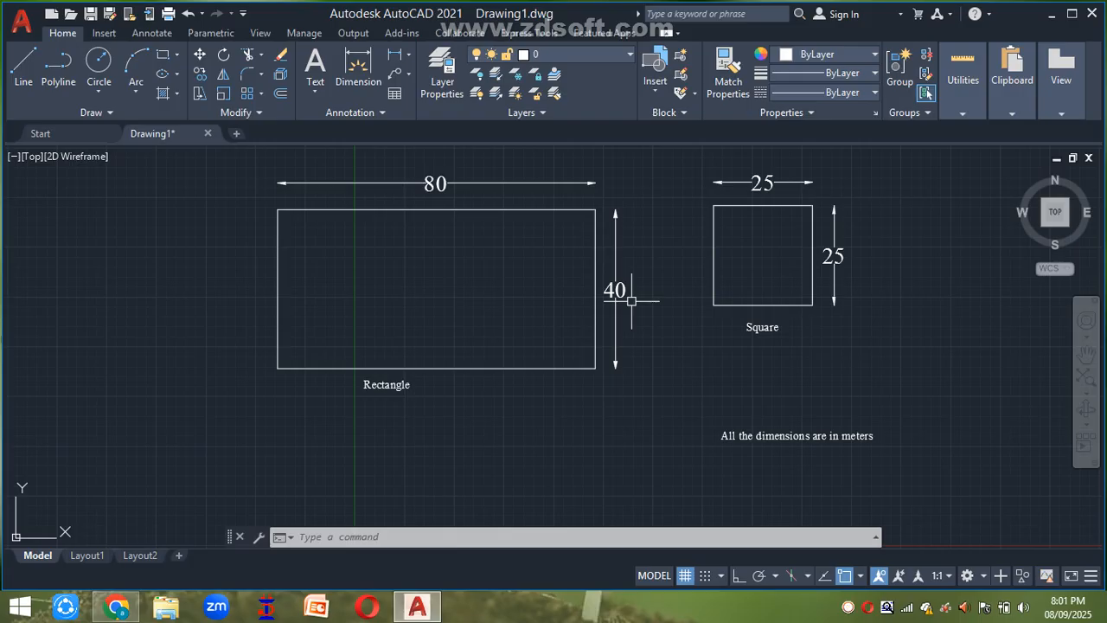
- Delete all objects from the drawing, including the shapes, dimensions and text labels
{"action": "key", "text": "ctrl+a"}
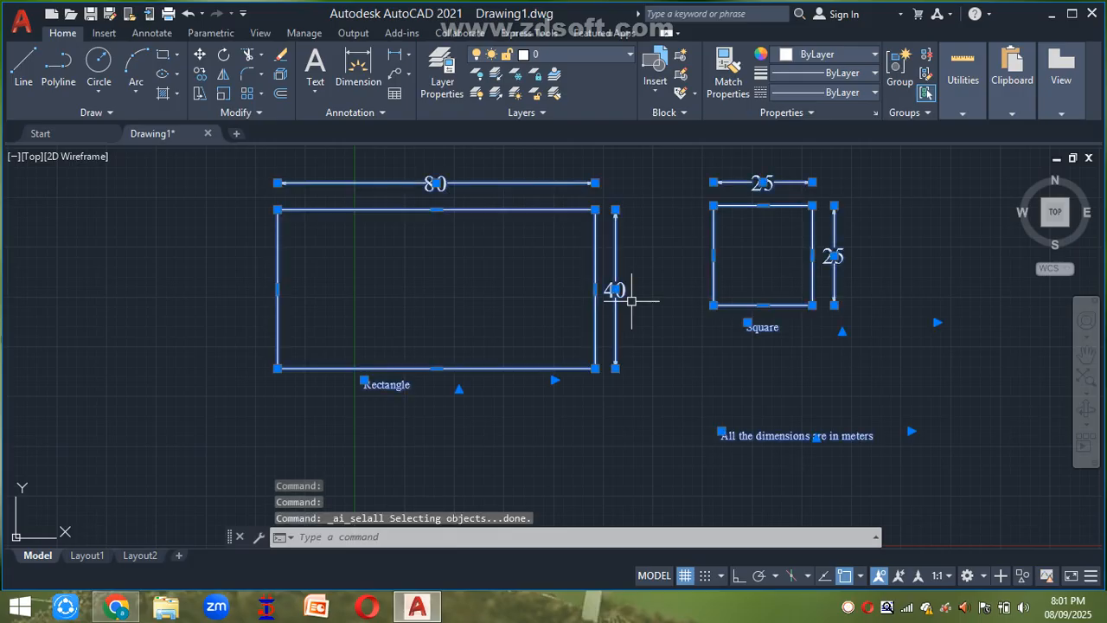
{"action": "key", "text": "Escape"}
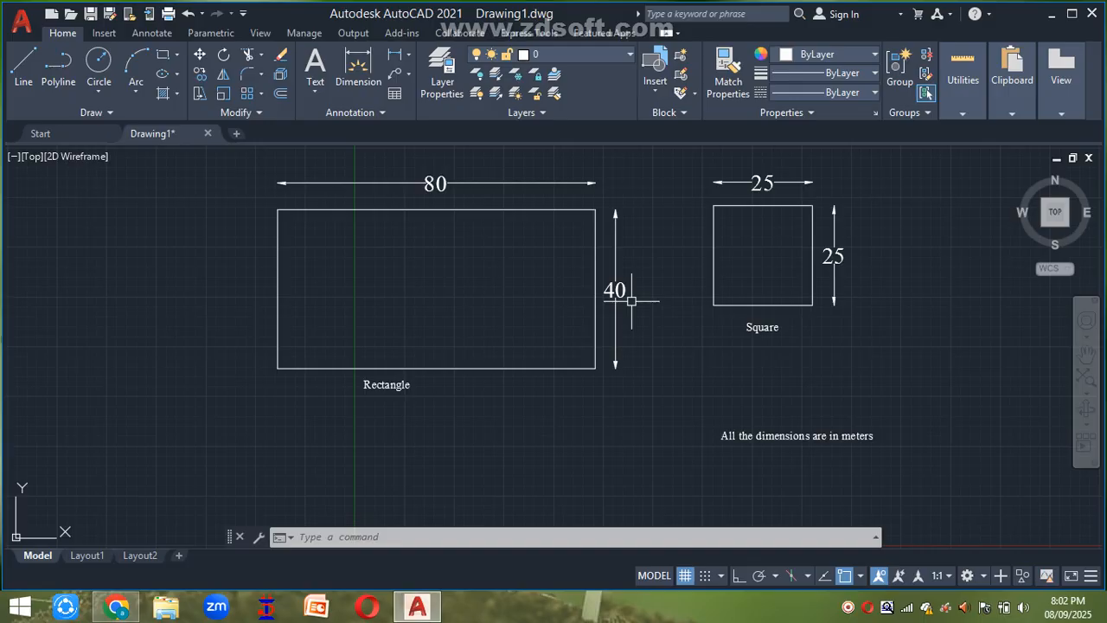
{"action": "key", "text": "ctrl+a"}
{"action": "key", "text": "Delete"}
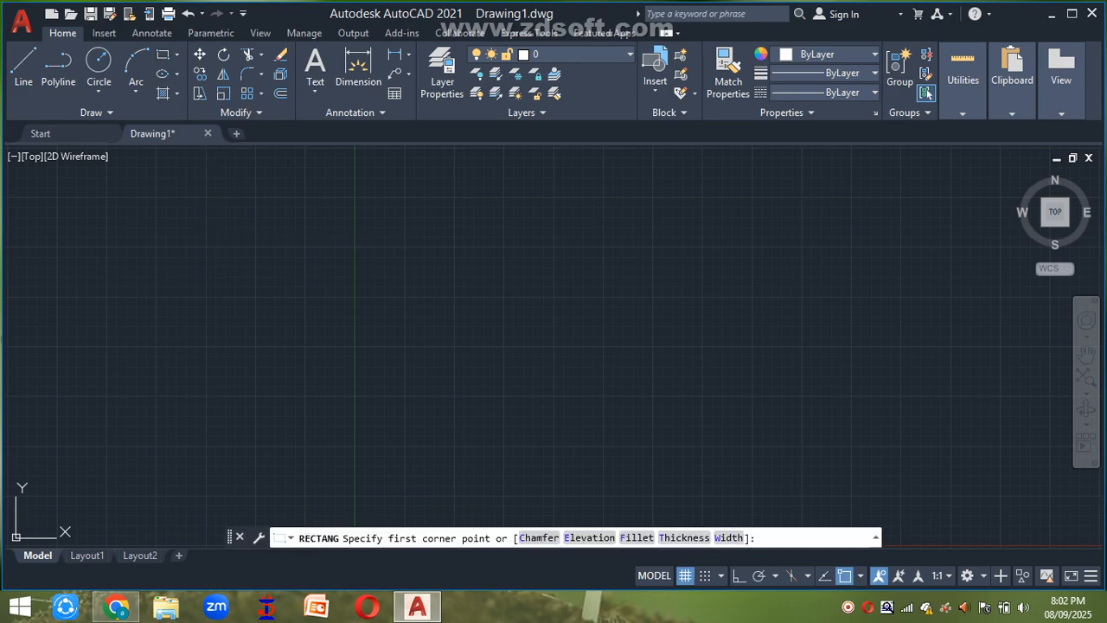
- Draw a 10 by 10 square with the Rectangle command in the upper-left part of the empty drawing
{"action": "left_click", "coordinate": [199, 233]}
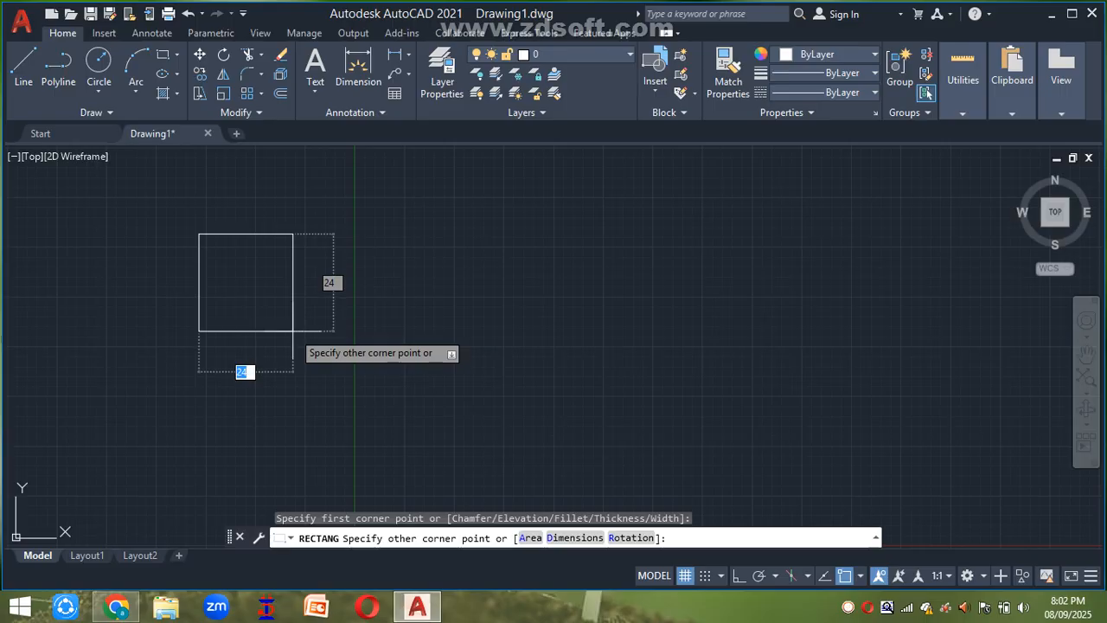
{"action": "type", "text": "10"}
{"action": "key", "text": "Tab"}
{"action": "type", "text": "10"}
{"action": "key", "text": "Return"}
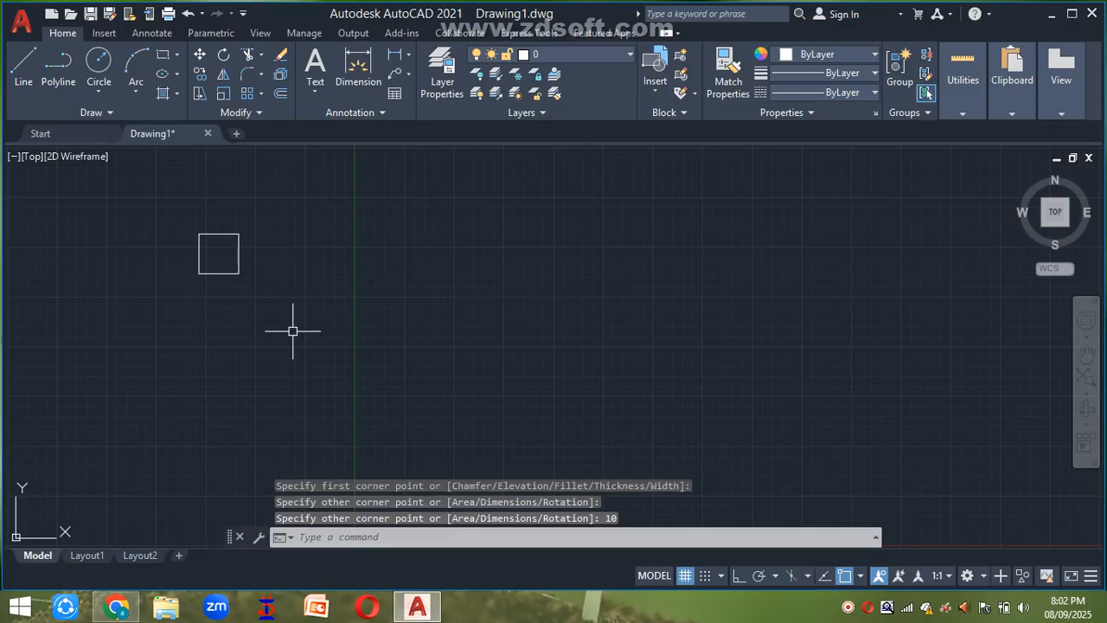
- Draw a second 10 by 10 square just right of the first one, at about the same height
{"action": "type", "text": "rec"}
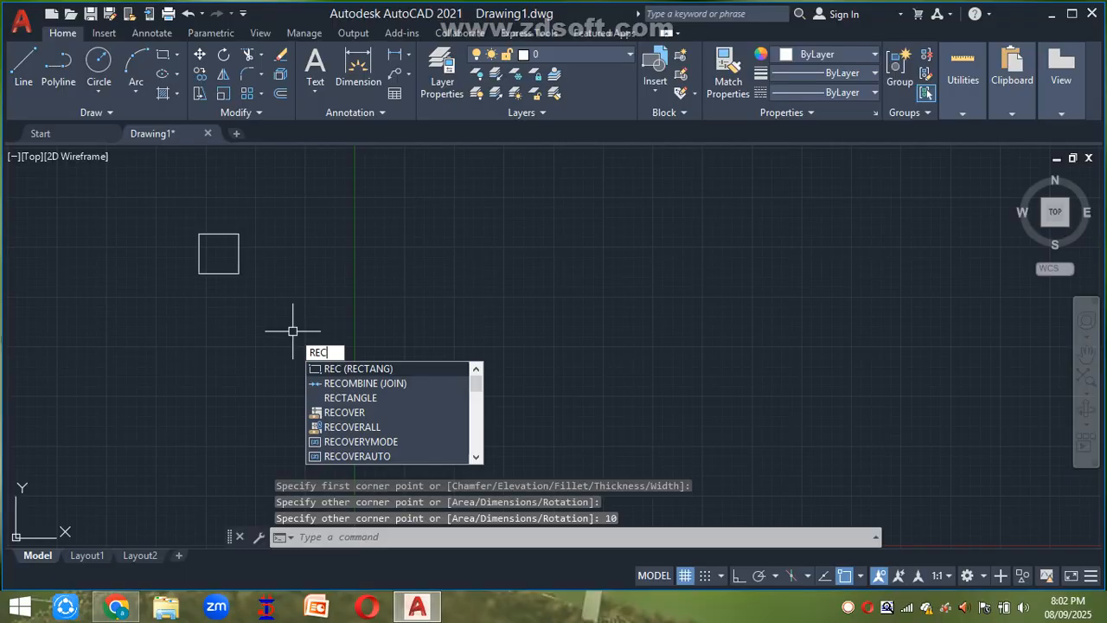
{"action": "key", "text": "Return"}
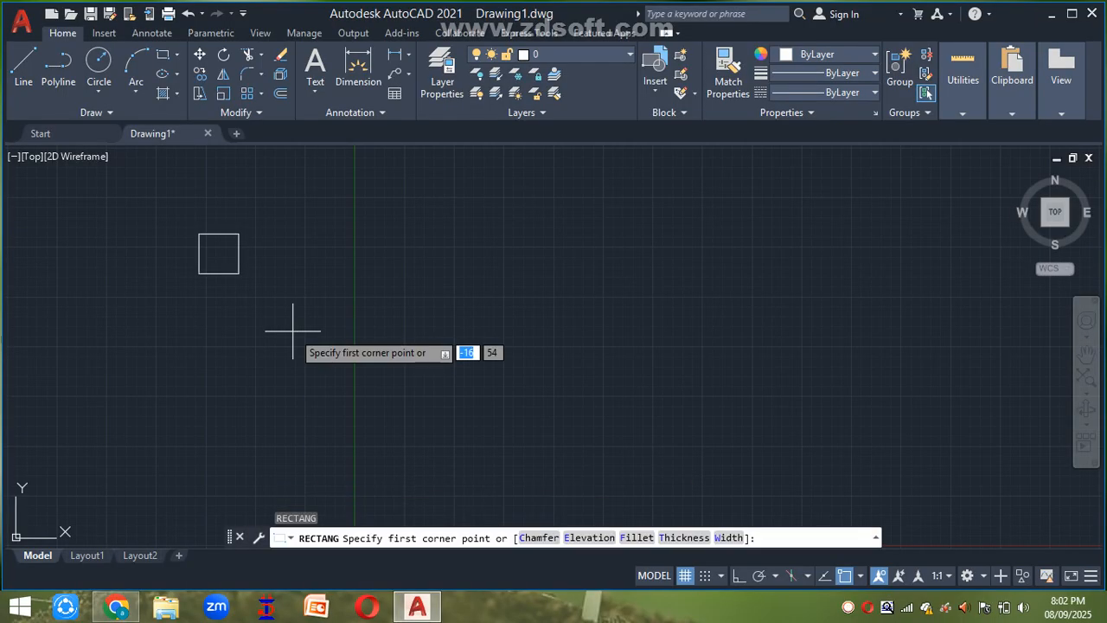
{"action": "left_click", "coordinate": [282, 236]}
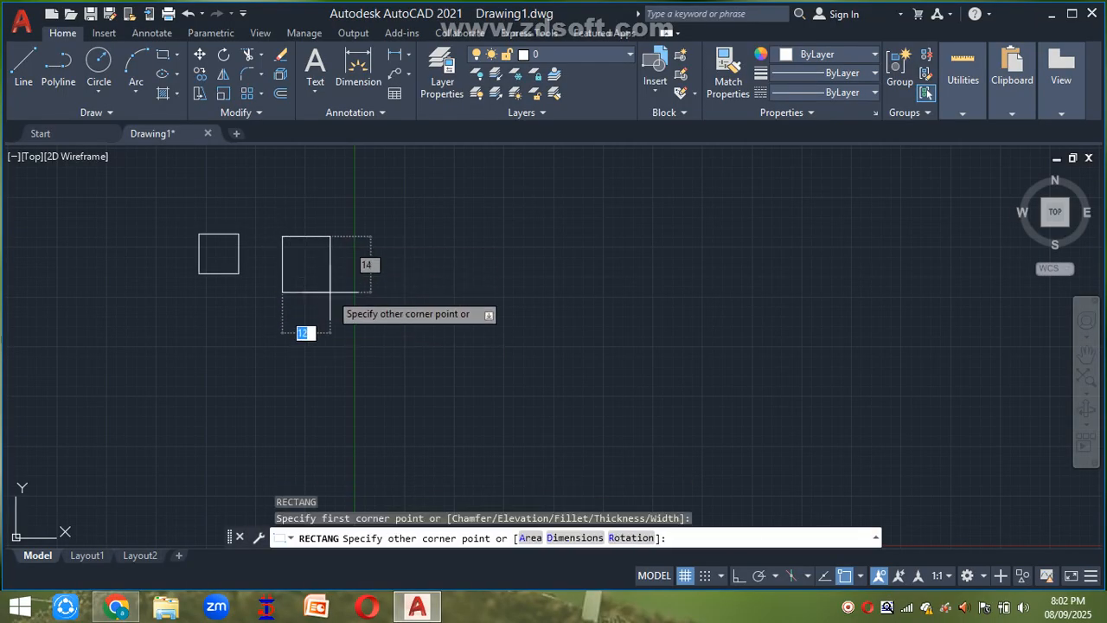
{"action": "type", "text": "10"}
{"action": "key", "text": "Tab"}
{"action": "type", "text": "1"}
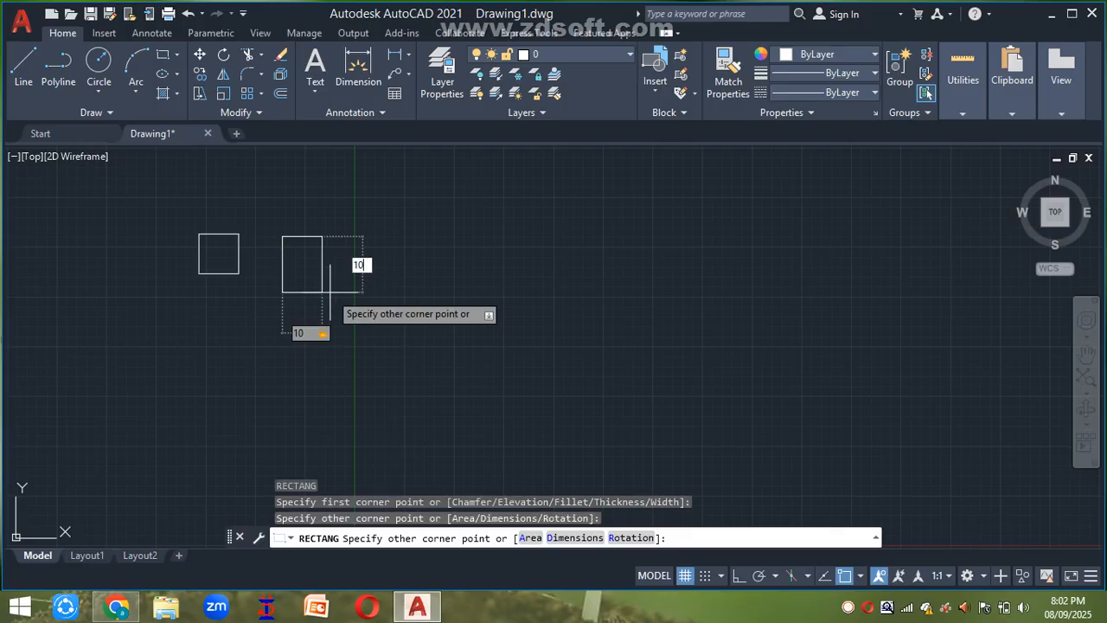
{"action": "type", "text": "0"}
{"action": "key", "text": "Return"}
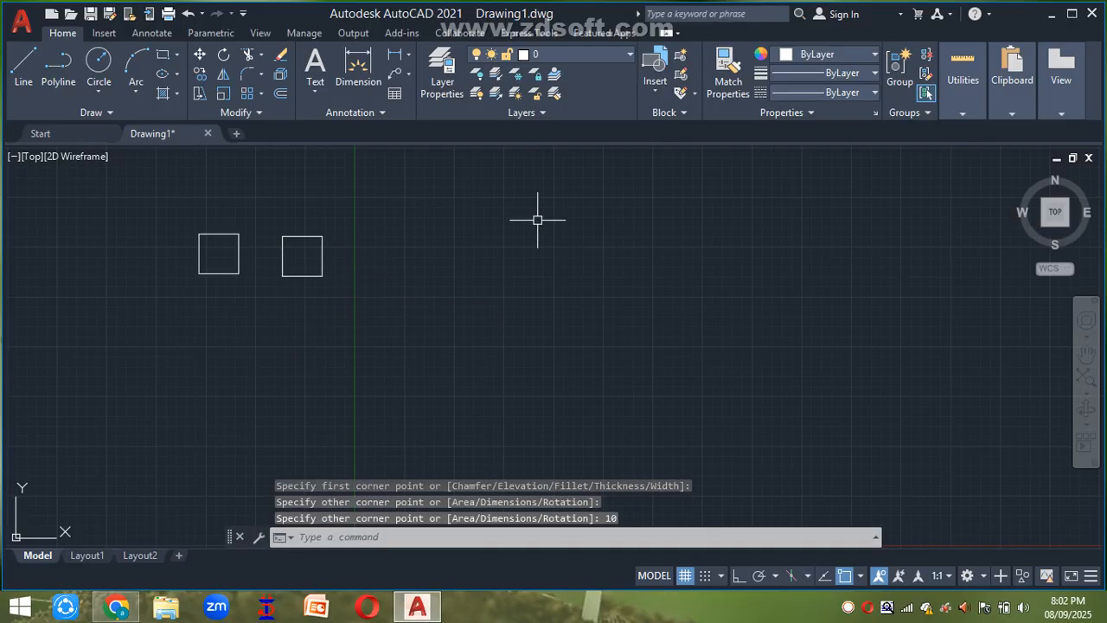
- Draw a 25 by 25 square to the right of the two small squares
{"action": "type", "text": "rec"}
{"action": "key", "text": "Return"}
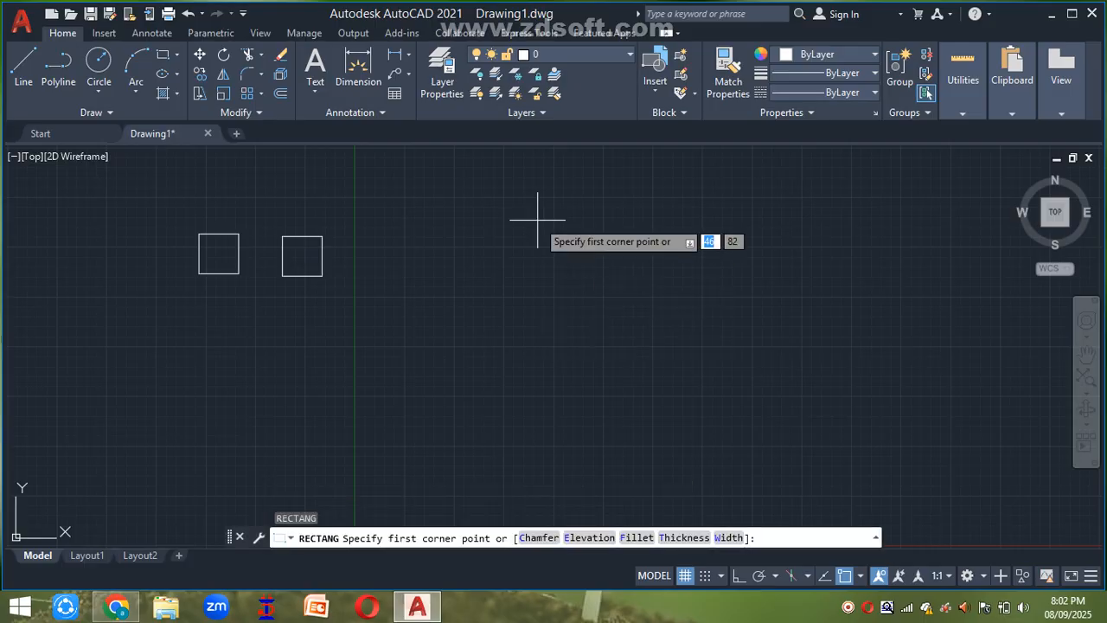
{"action": "left_click", "coordinate": [453, 214]}
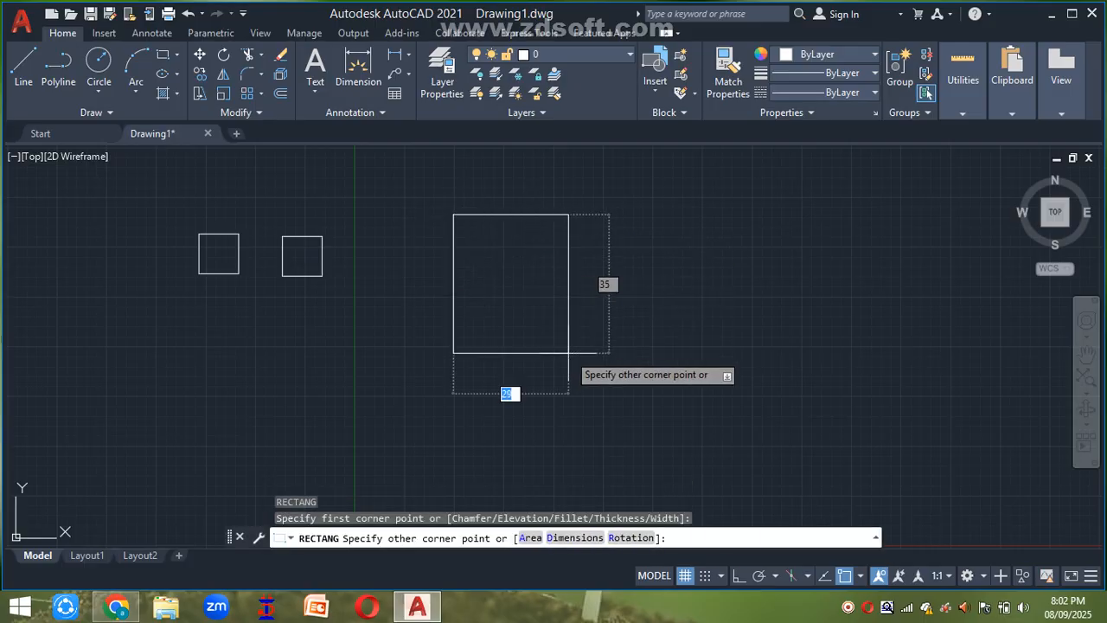
{"action": "type", "text": "25"}
{"action": "key", "text": "Tab"}
{"action": "type", "text": "25"}
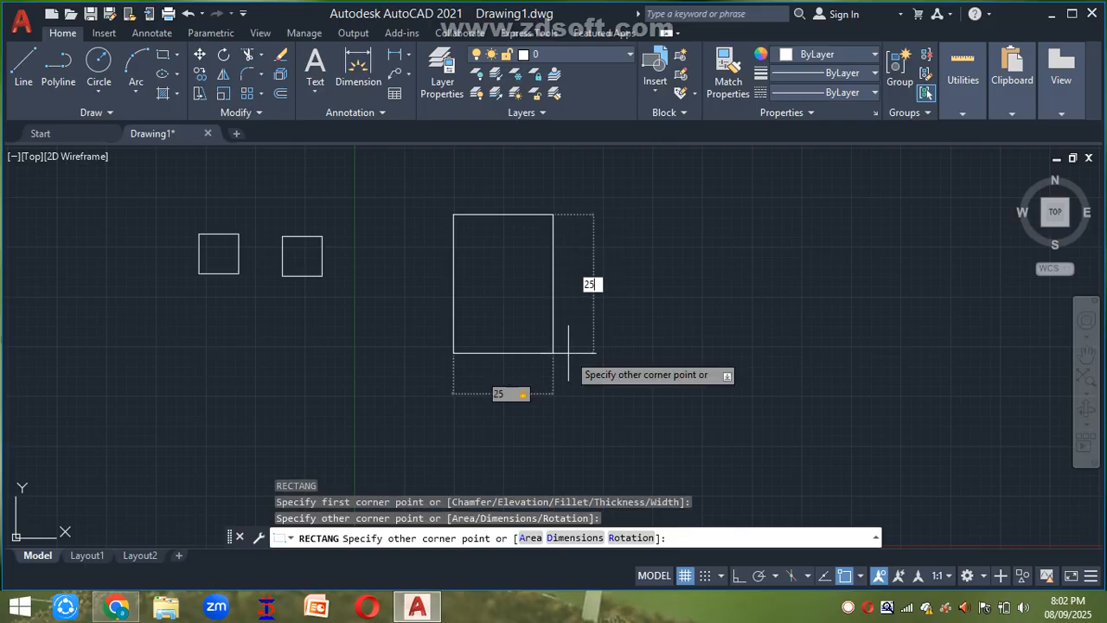
{"action": "key", "text": "Return"}
- Draw another 25 by 25 square to the right of the first large one, with their top edges aligned
{"action": "type", "text": "re"}
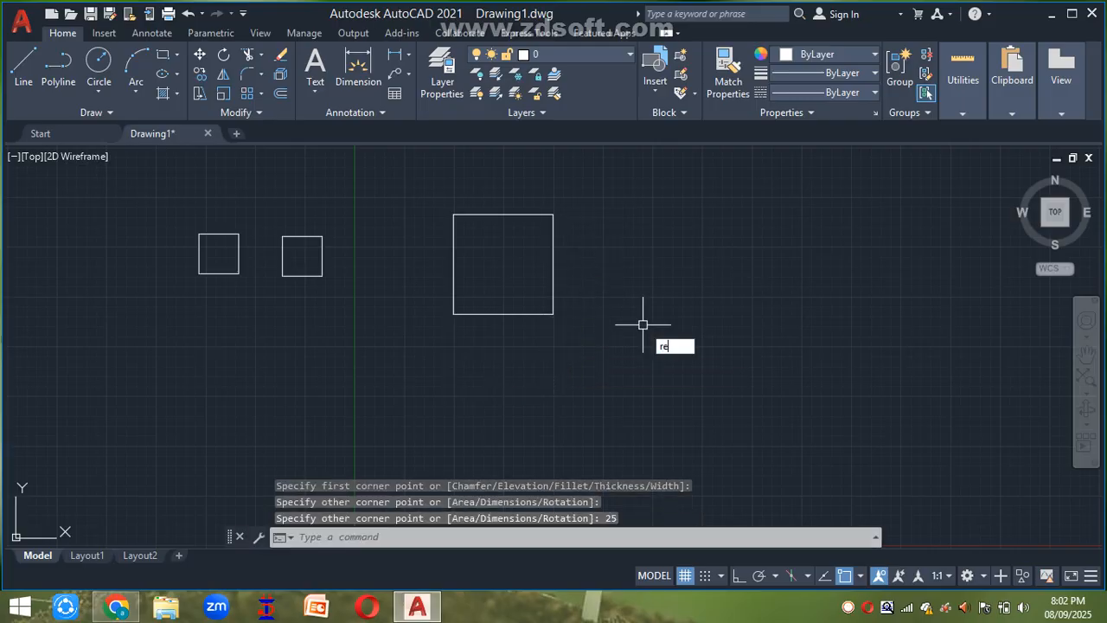
{"action": "type", "text": "c"}
{"action": "key", "text": "Return"}
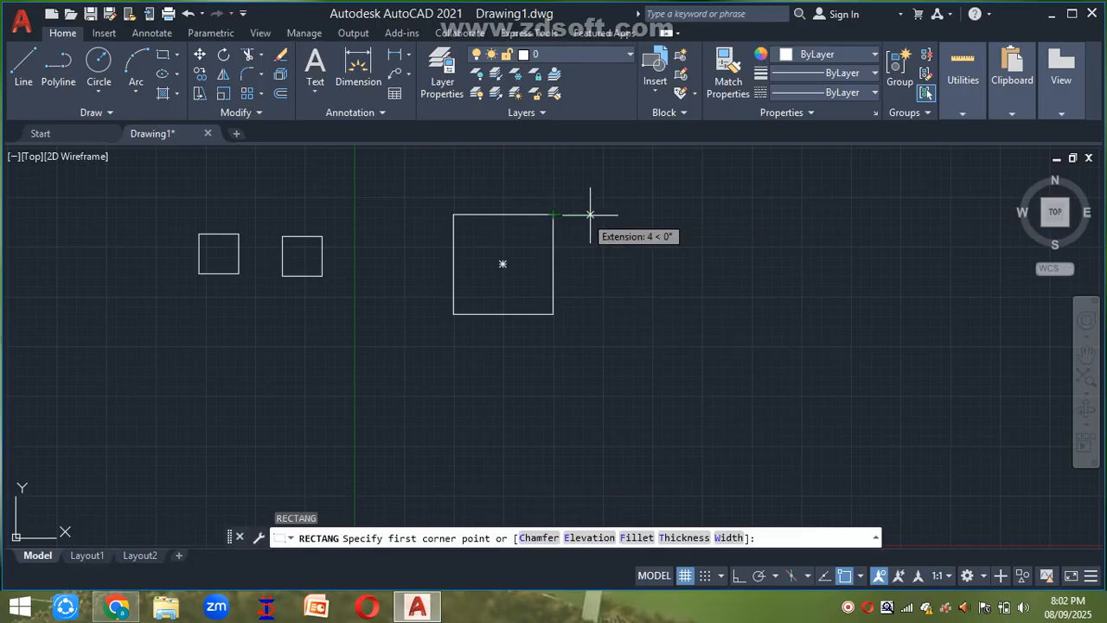
{"action": "left_click", "coordinate": [631, 215]}
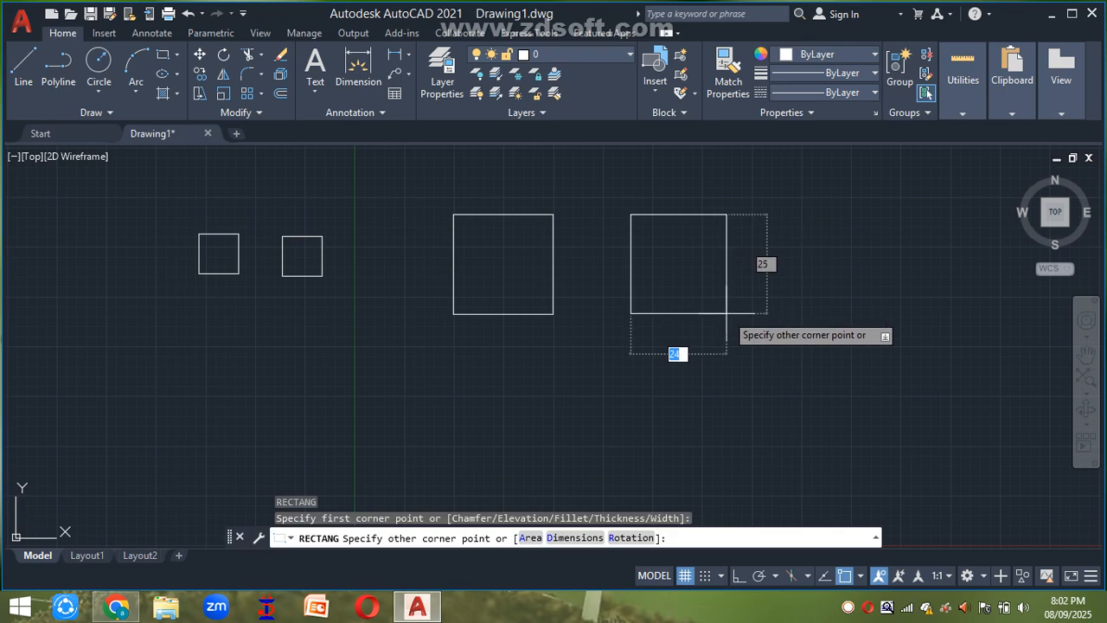
{"action": "type", "text": "25"}
{"action": "key", "text": "Return"}
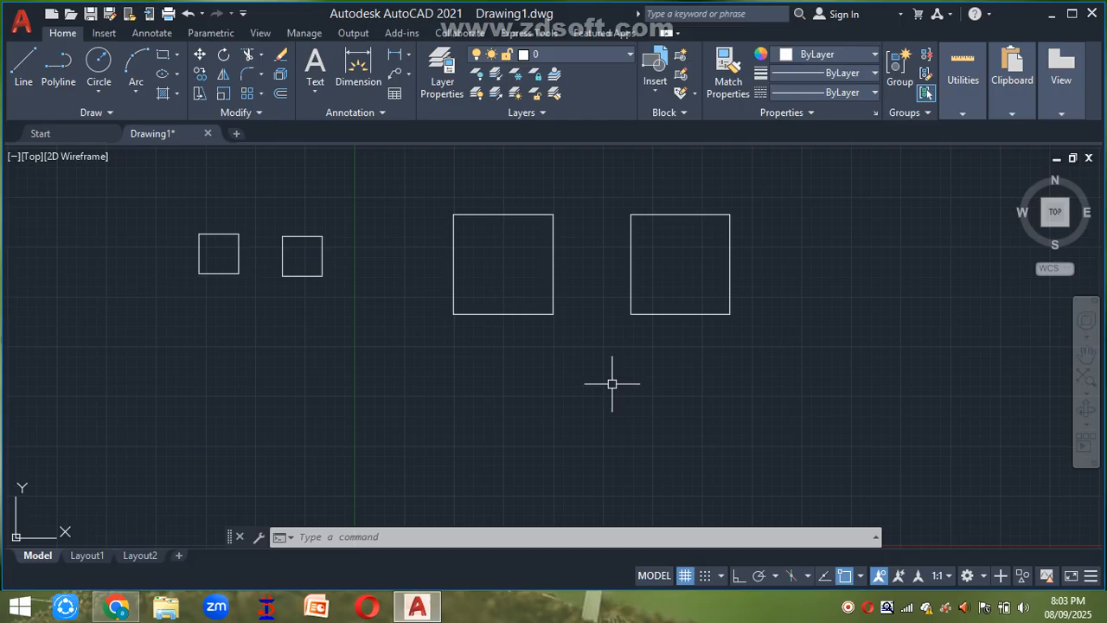
- Hatch the inside of the left 25 by 25 square with the ANSI33 pattern at scale 10
{"action": "type", "text": "h"}
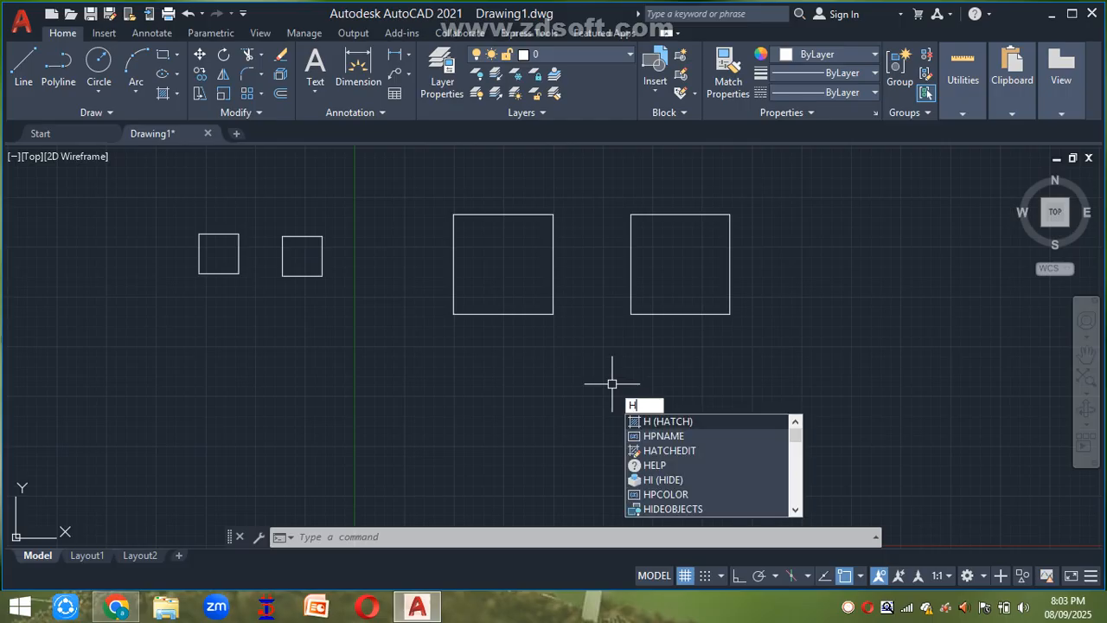
{"action": "key", "text": "Return"}
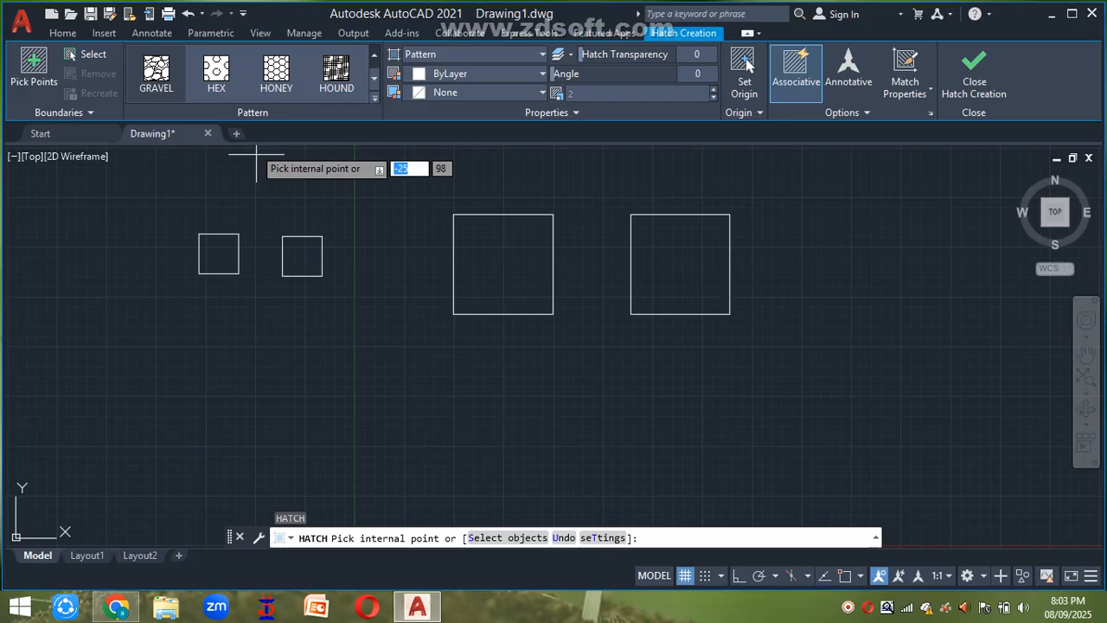
{"action": "scroll", "coordinate": [251, 73], "scroll_direction": "up", "scroll_amount": 1}
{"action": "left_click", "coordinate": [374, 56]}
{"action": "left_click", "coordinate": [375, 56]}
{"action": "left_click", "coordinate": [374, 55]}
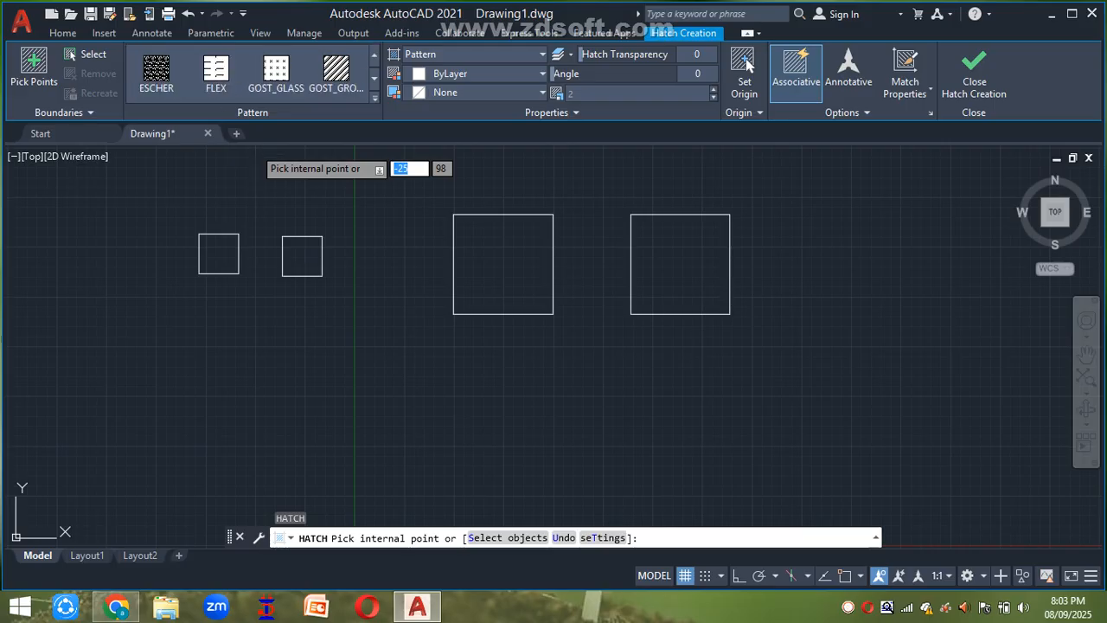
{"action": "left_click", "coordinate": [375, 98]}
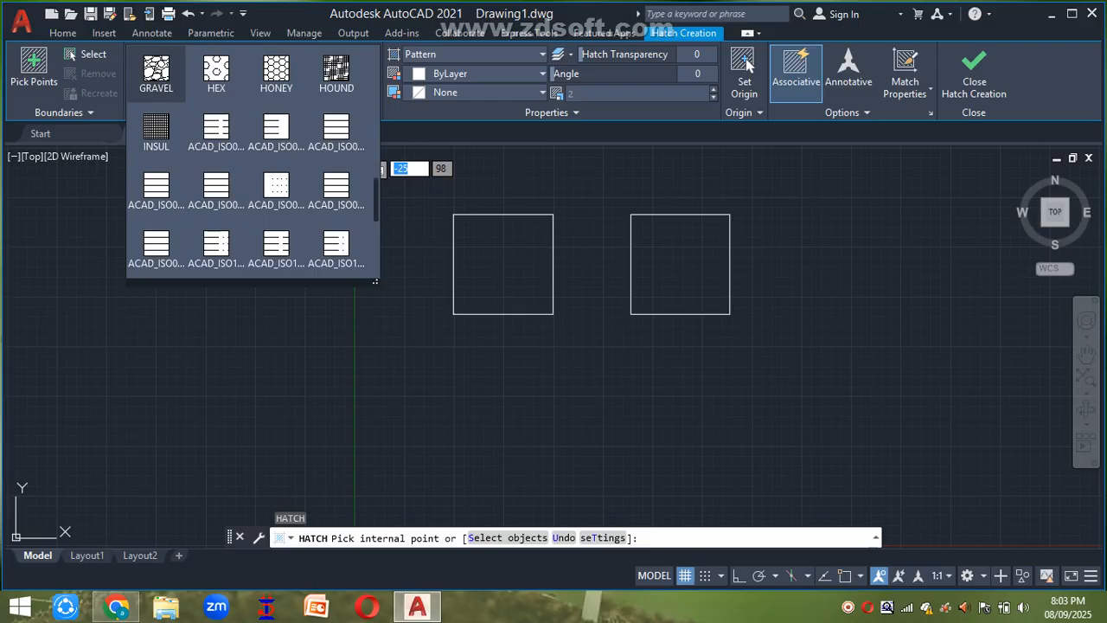
{"action": "scroll", "coordinate": [335, 78], "scroll_direction": "up", "scroll_amount": 10}
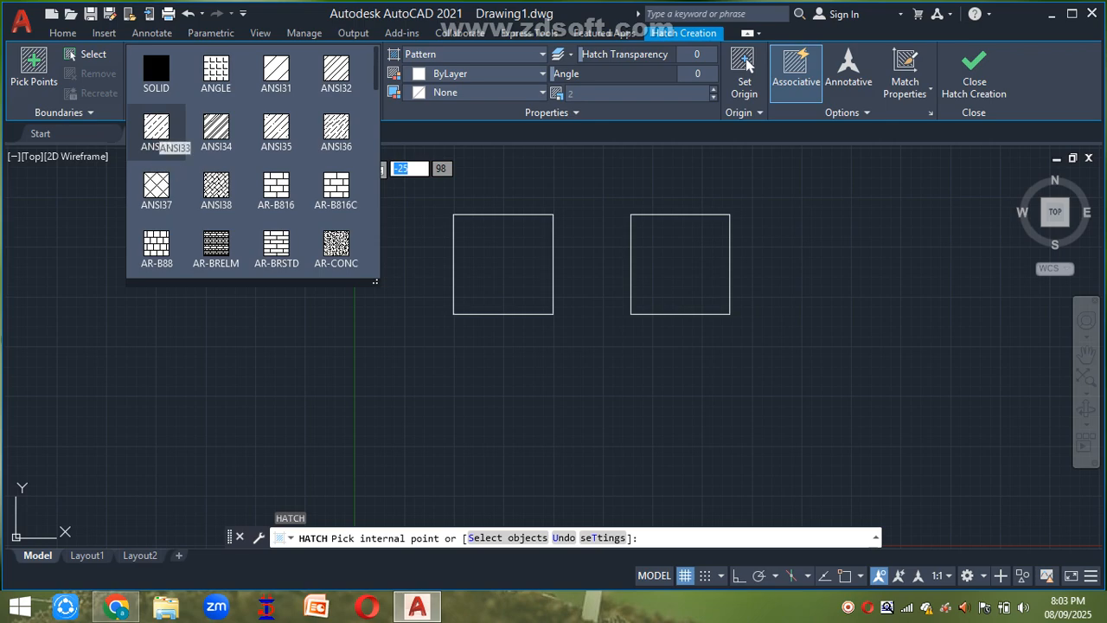
{"action": "left_click", "coordinate": [157, 129]}
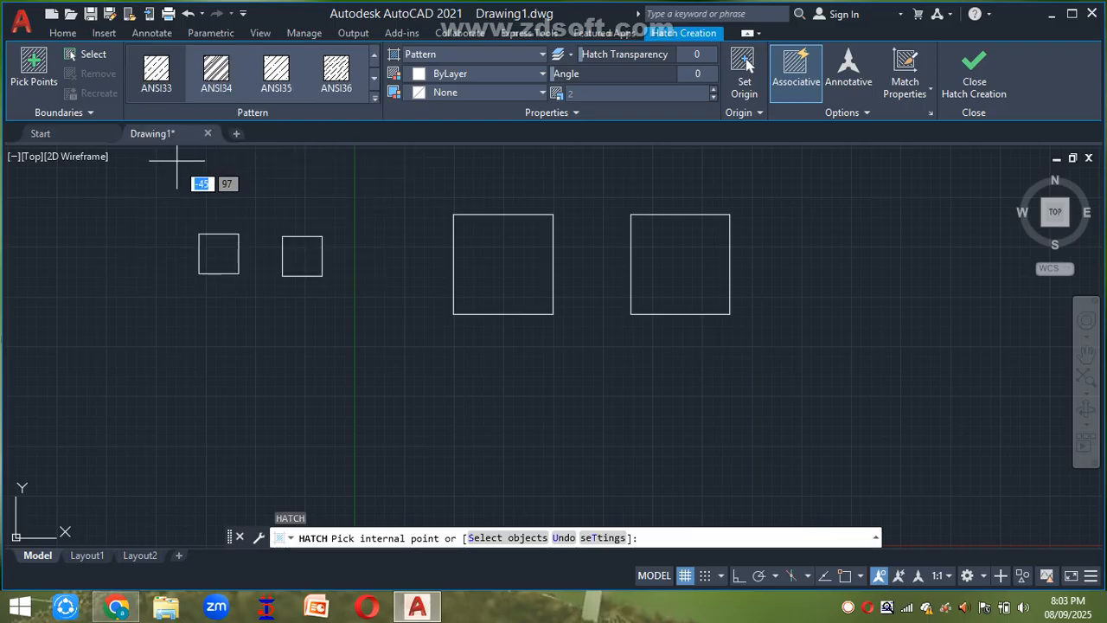
{"action": "left_click", "coordinate": [489, 244]}
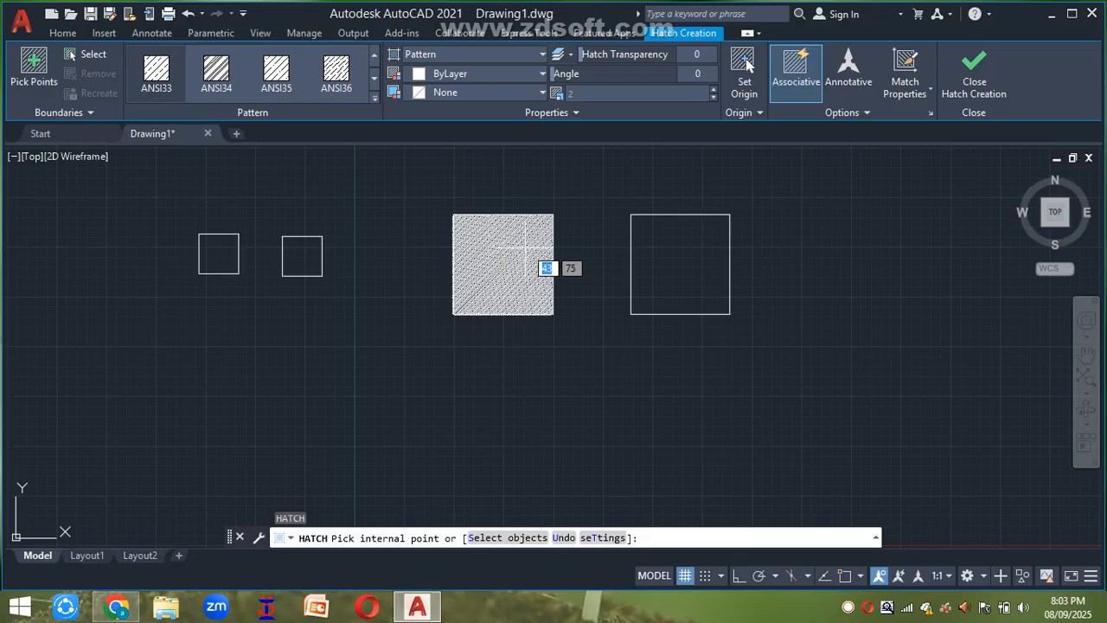
{"action": "left_click", "coordinate": [588, 93]}
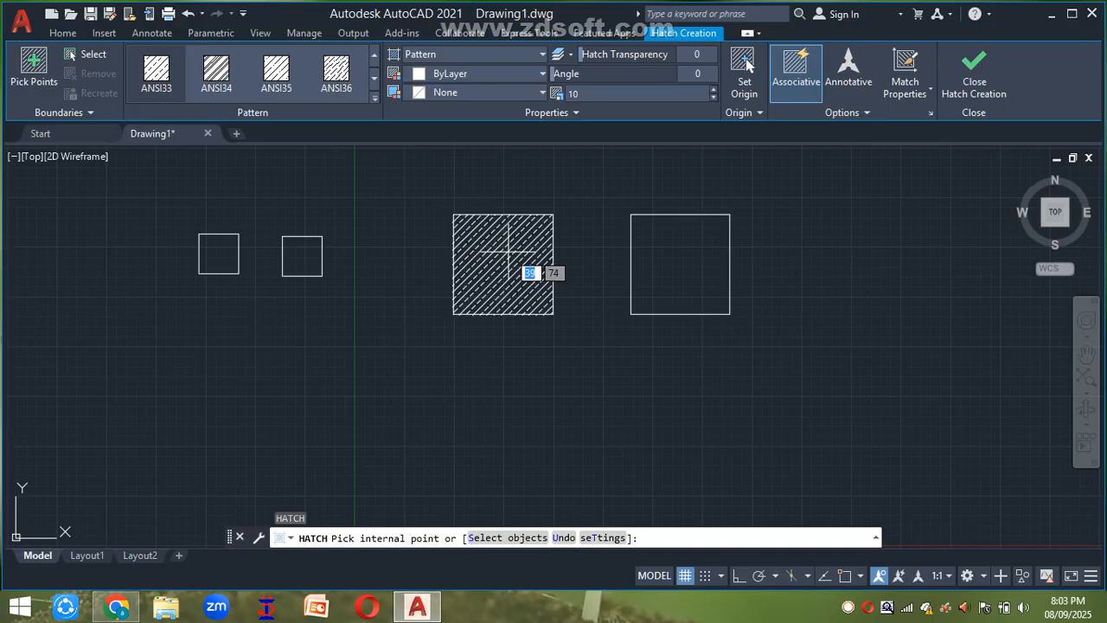
{"action": "left_click", "coordinate": [508, 251]}
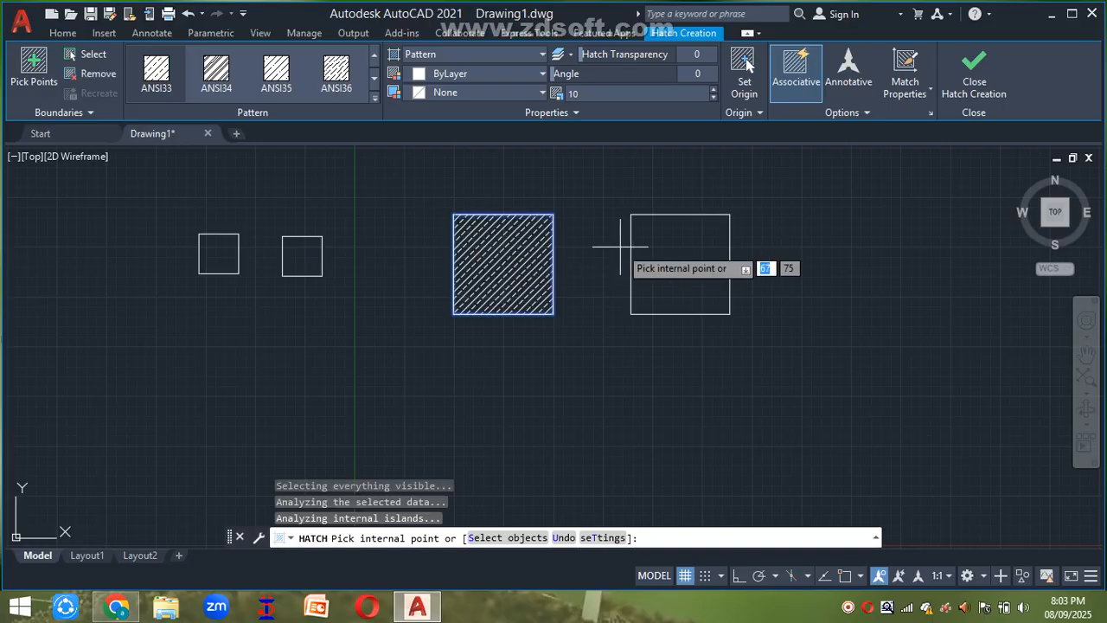
{"action": "key", "text": "Escape"}
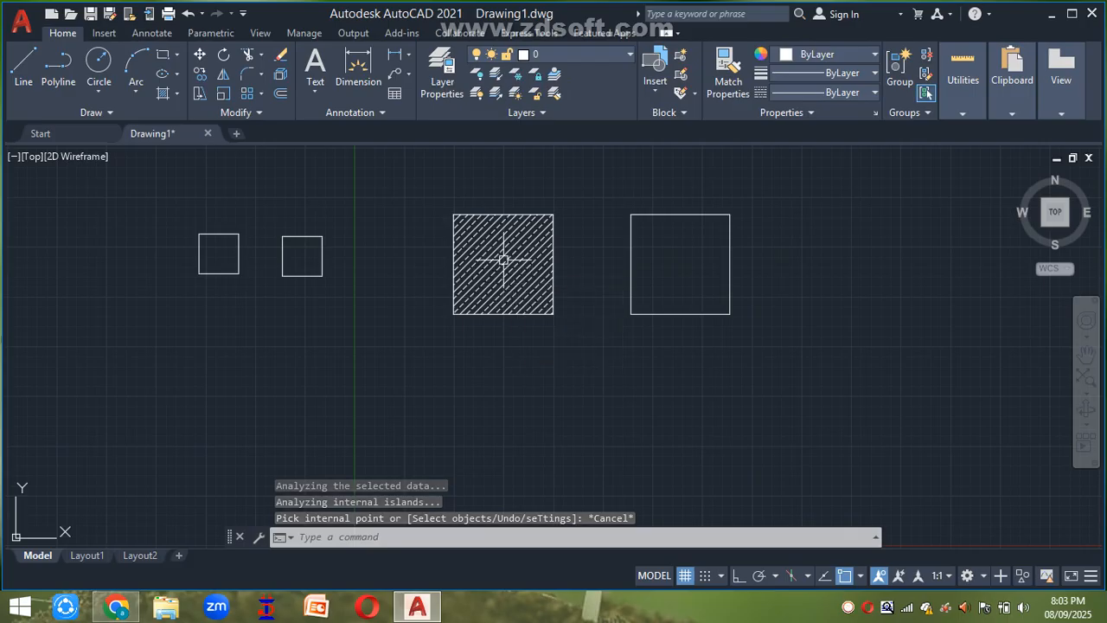
- Set the scale of the hatch in the left large square to 20
{"action": "left_click", "coordinate": [503, 259]}
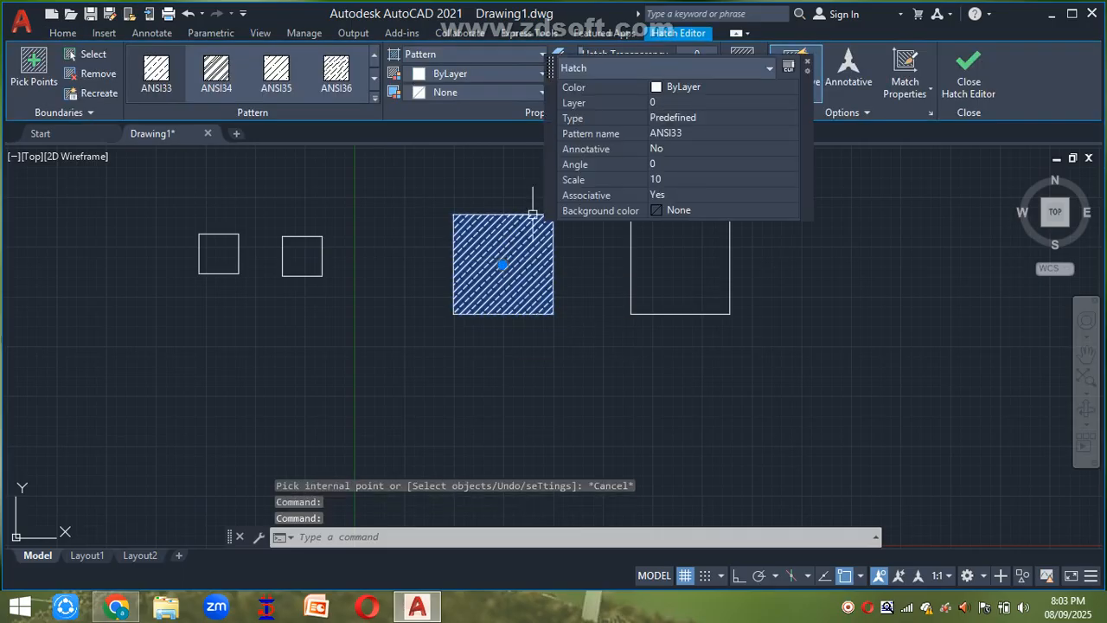
{"action": "left_click", "coordinate": [683, 179]}
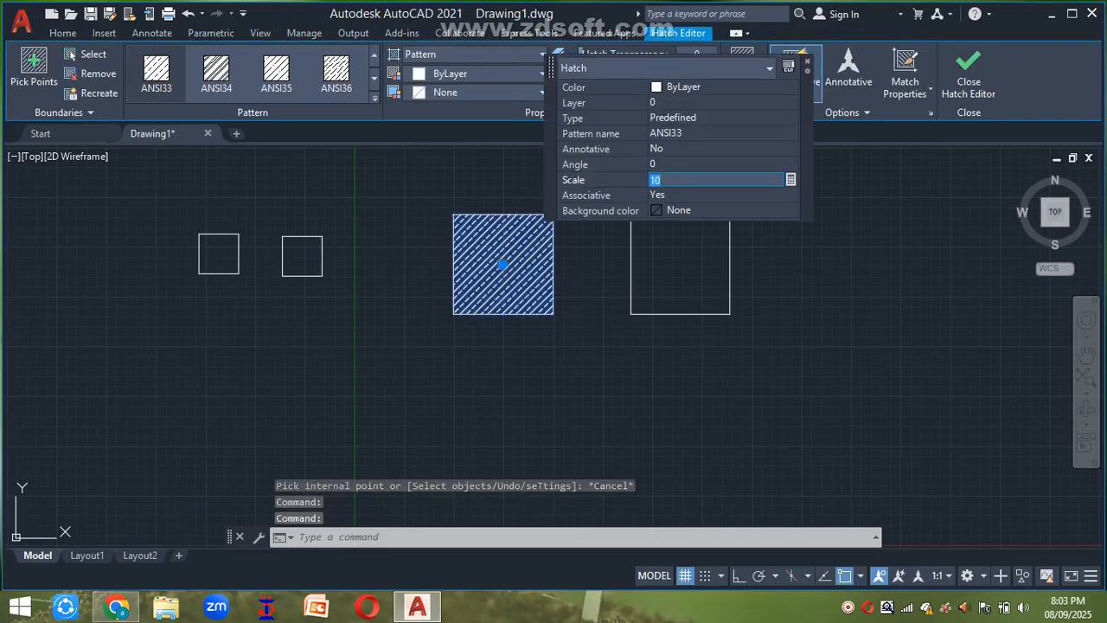
{"action": "type", "text": "20"}
{"action": "key", "text": "Tab"}
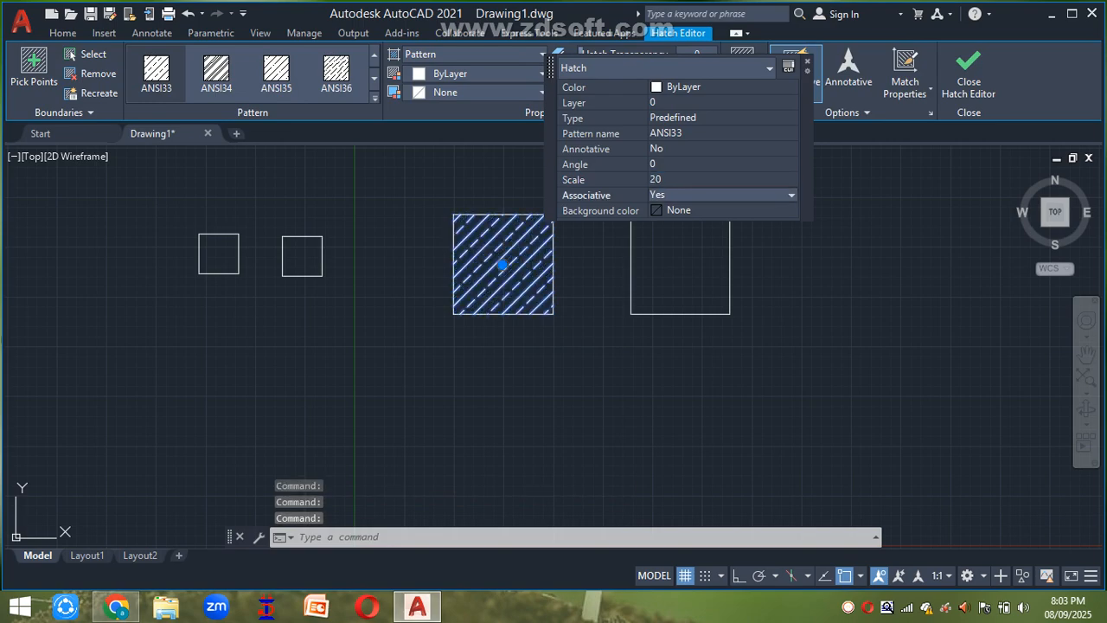
{"action": "key", "text": "Escape"}
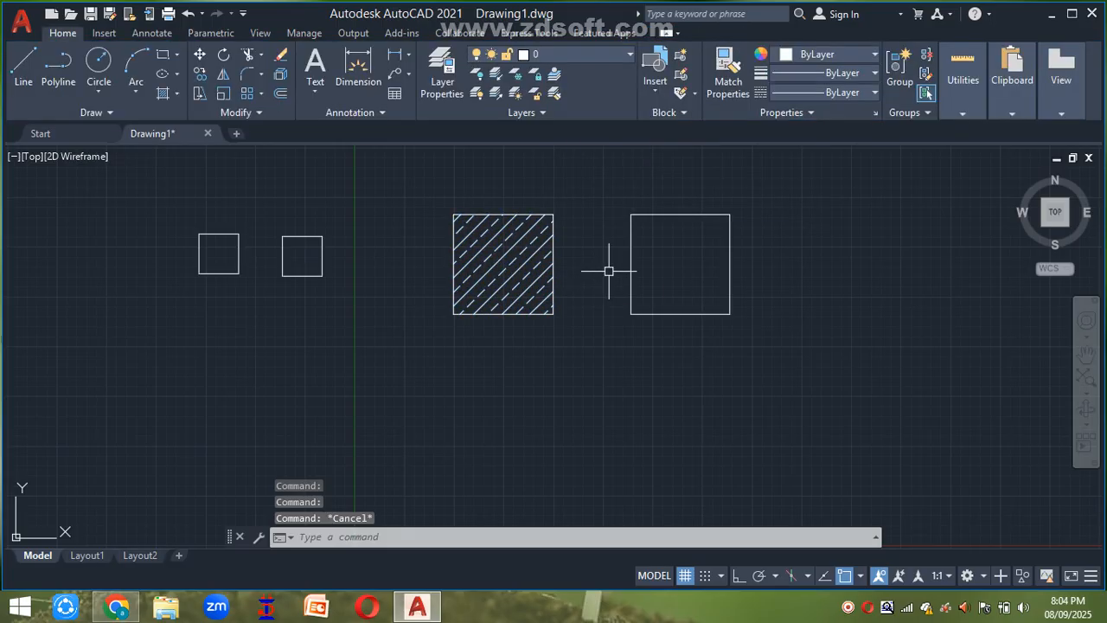
- Hatch the inside of the right 25 by 25 square with the AR-B816C brick pattern at scale 1
{"action": "type", "text": "D"}
{"action": "key", "text": "BackSpace"}
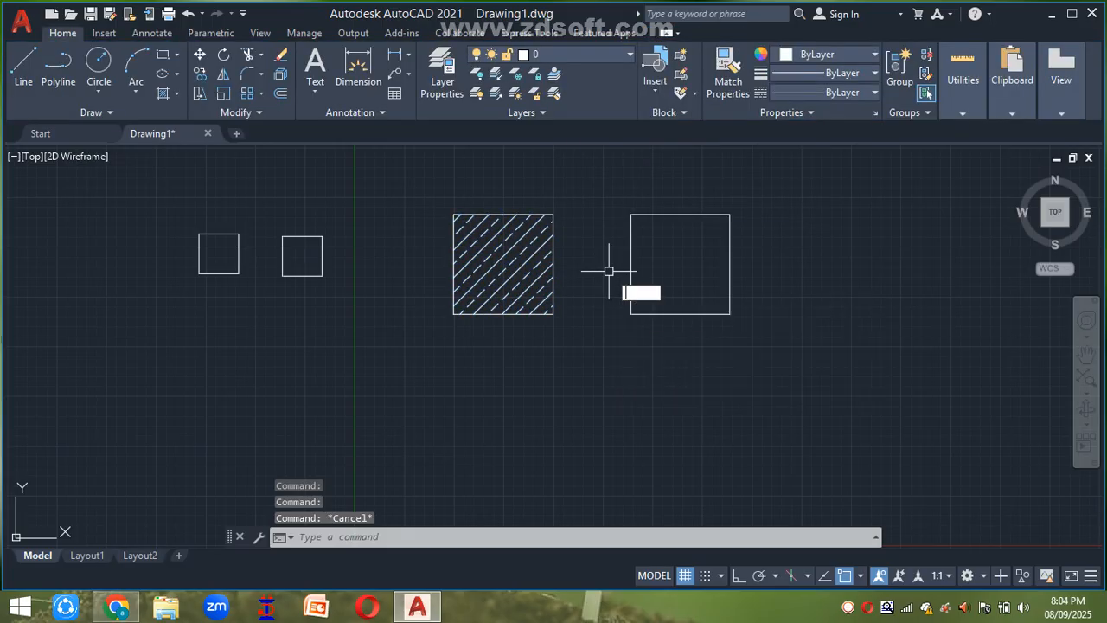
{"action": "type", "text": "h"}
{"action": "key", "text": "Return"}
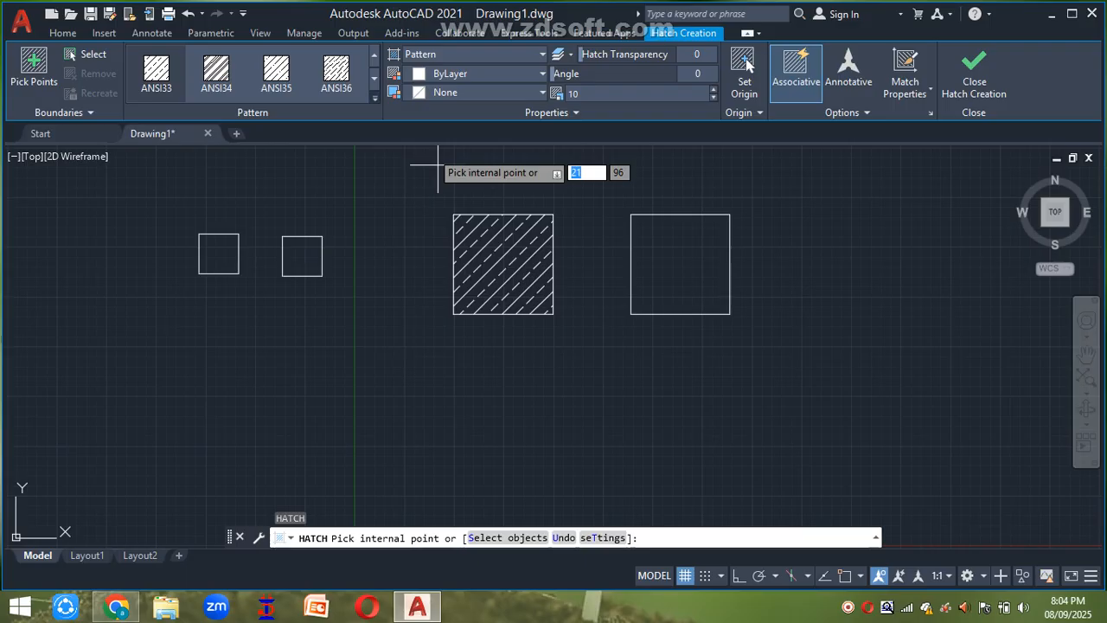
{"action": "left_click", "coordinate": [374, 97]}
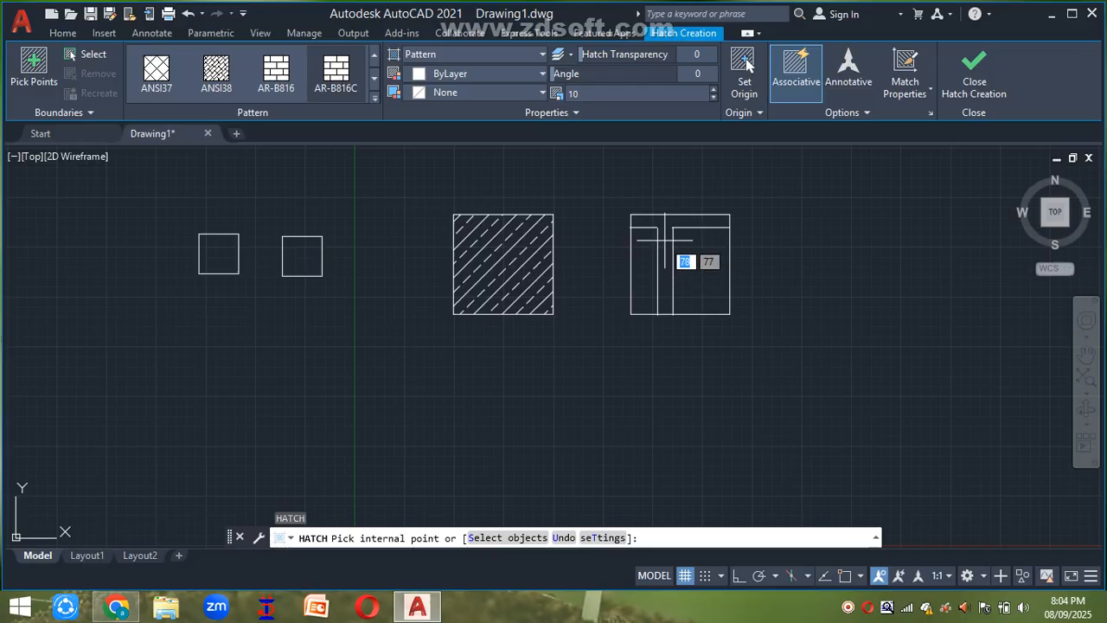
{"action": "left_click", "coordinate": [607, 94]}
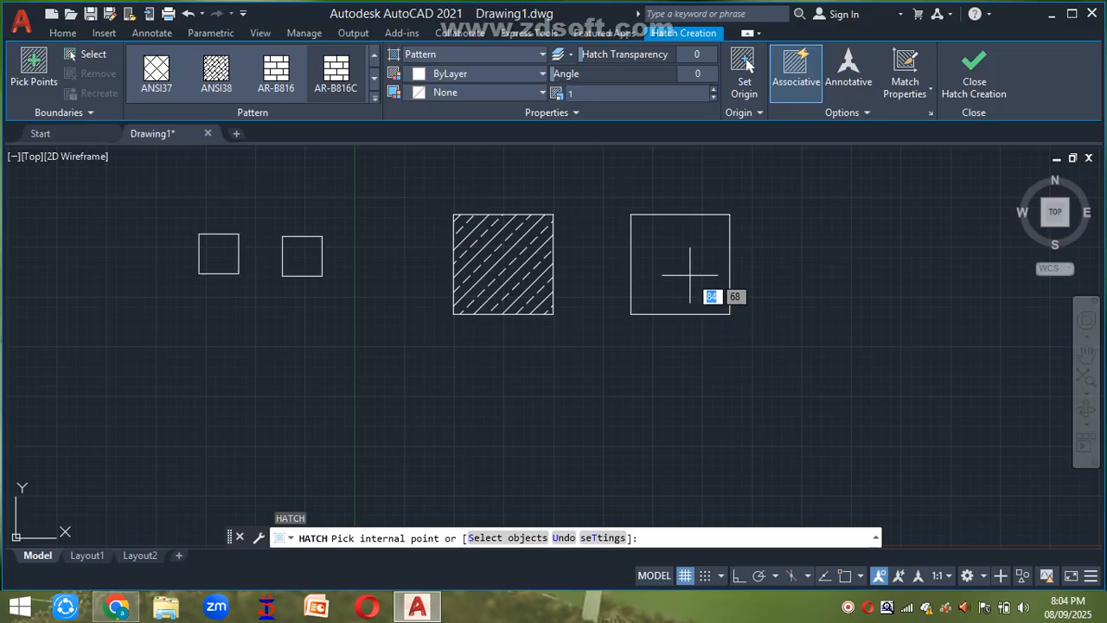
{"action": "left_click", "coordinate": [690, 275]}
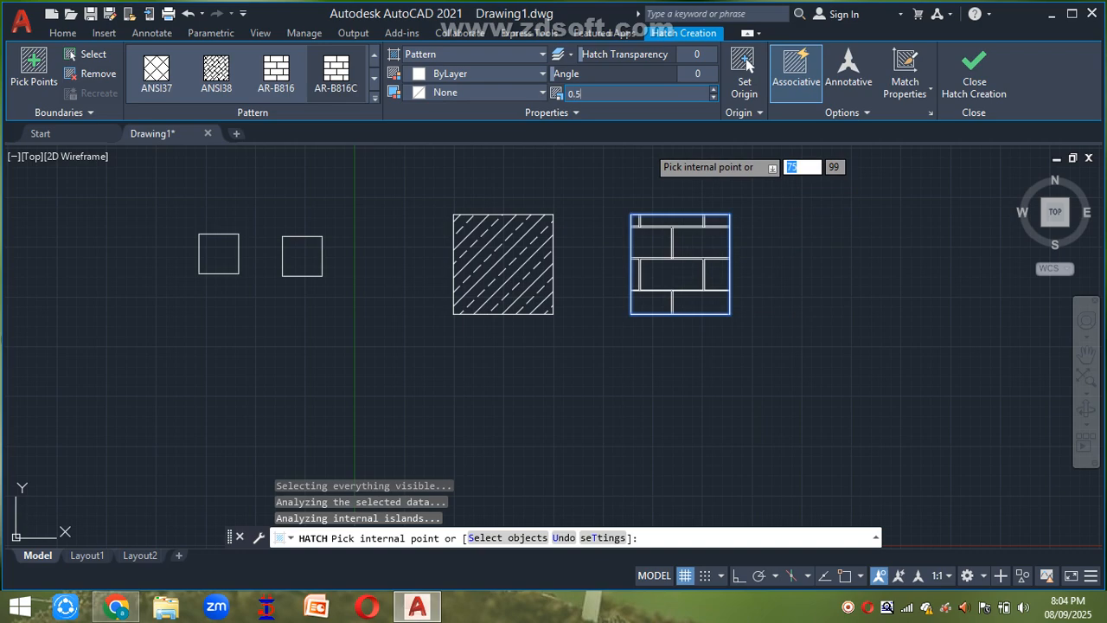
{"action": "key", "text": "BackSpace"}
{"action": "key", "text": "BackSpace"}
{"action": "key", "text": "BackSpace"}
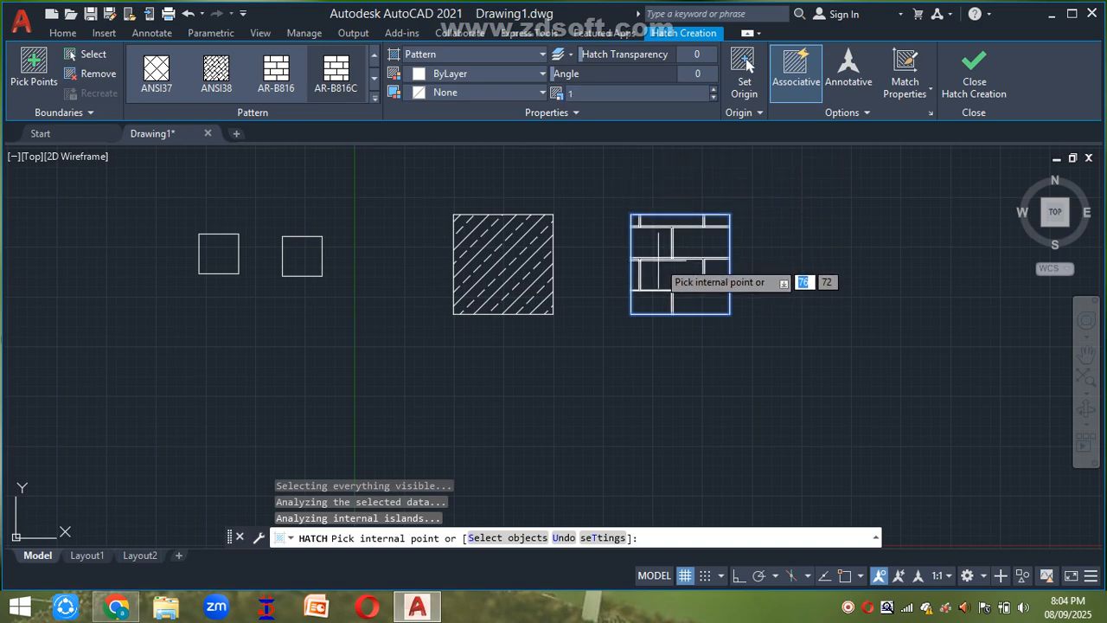
{"action": "key", "text": "Escape"}
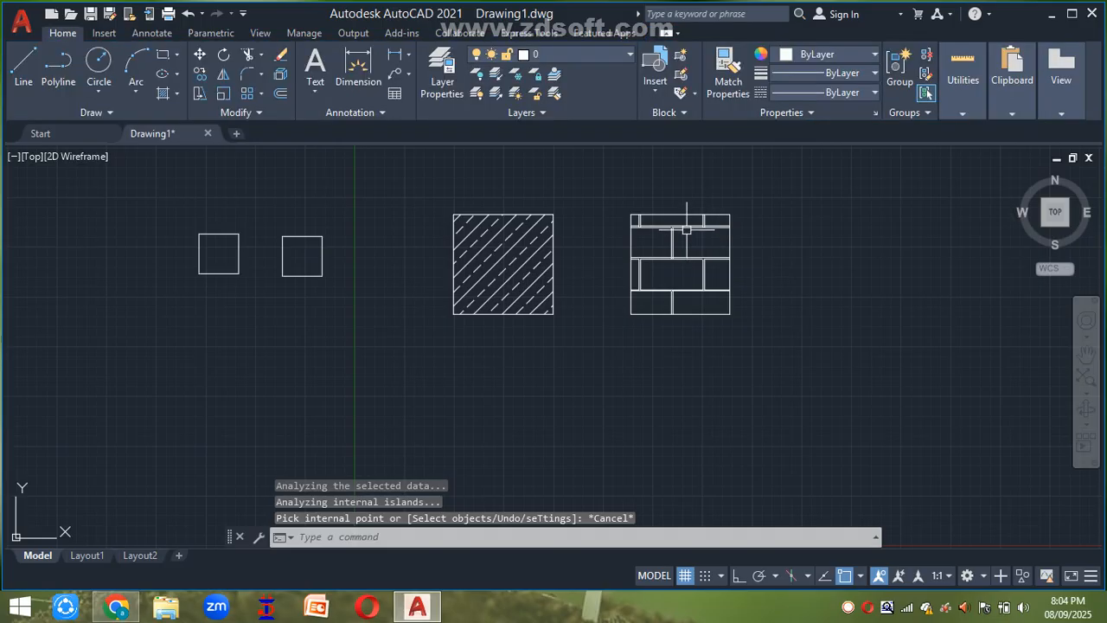
- Set the scale of the brick hatch in the right large square to 0.5
{"action": "left_click", "coordinate": [687, 230]}
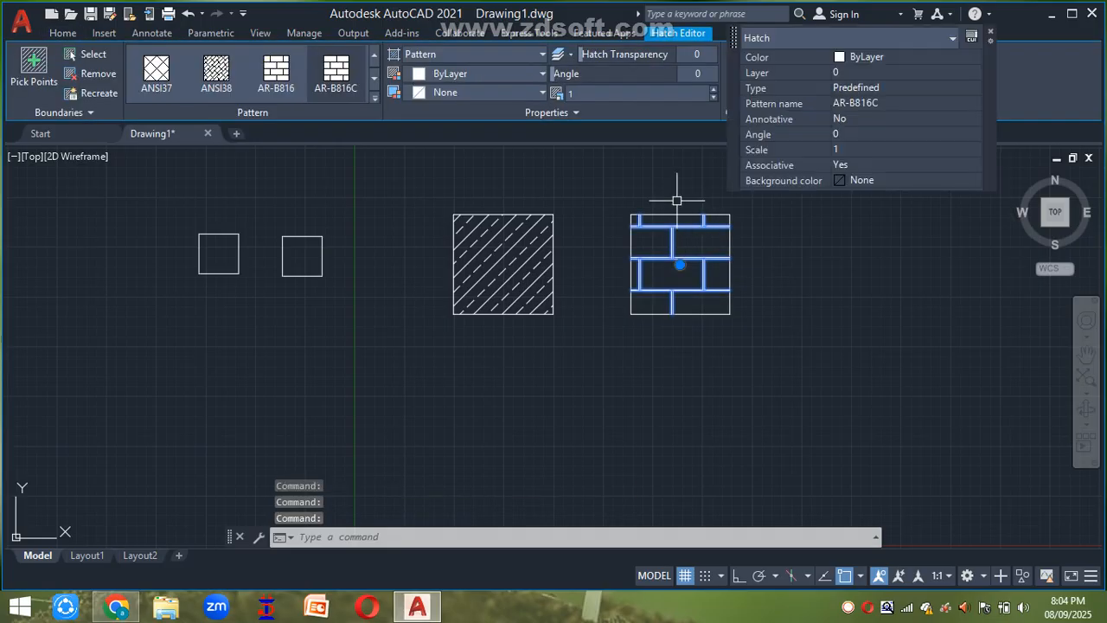
{"action": "left_click", "coordinate": [865, 149]}
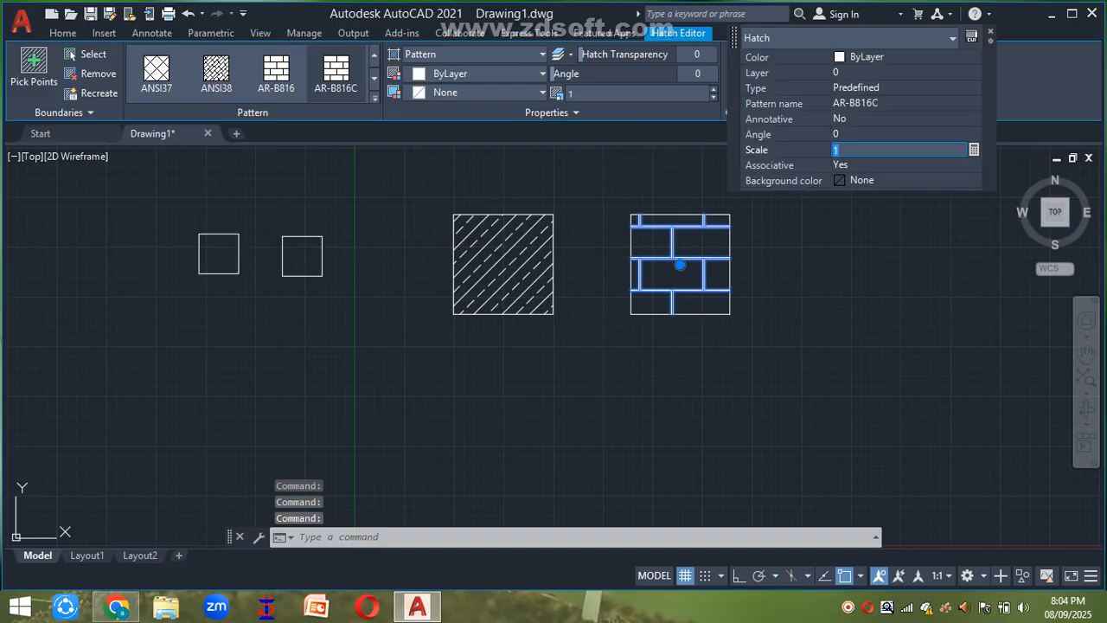
{"action": "type", "text": "0.5"}
{"action": "key", "text": "Tab"}
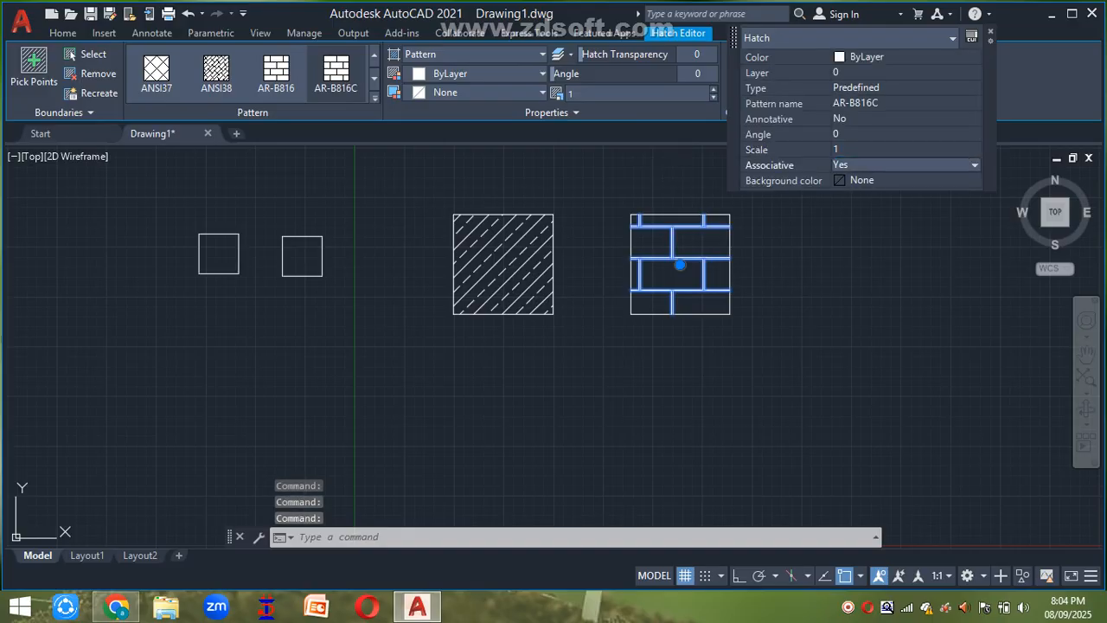
{"action": "key", "text": "Escape"}
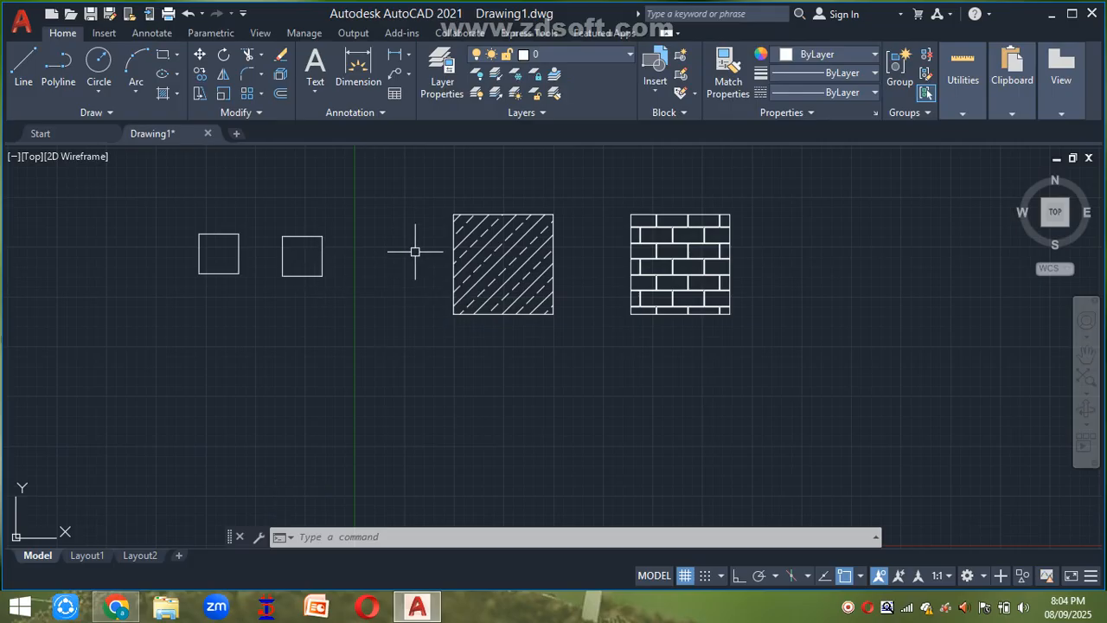
- Hatch the inside of the leftmost small square with the GRAVEL pattern at scale 1
{"action": "type", "text": "h"}
{"action": "key", "text": "Return"}
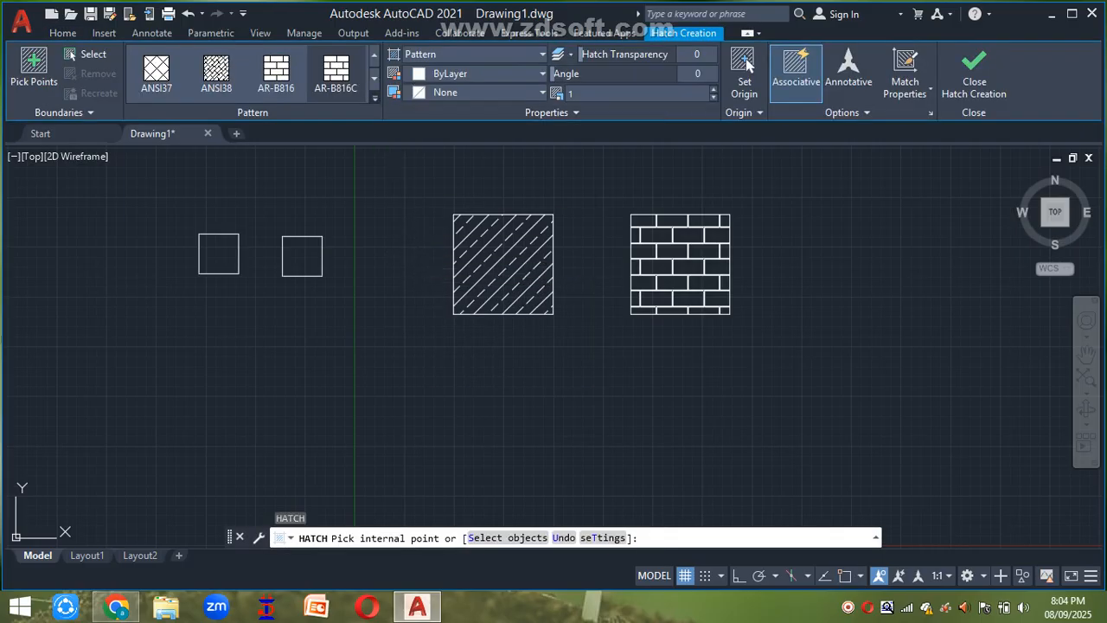
{"action": "left_click", "coordinate": [374, 98]}
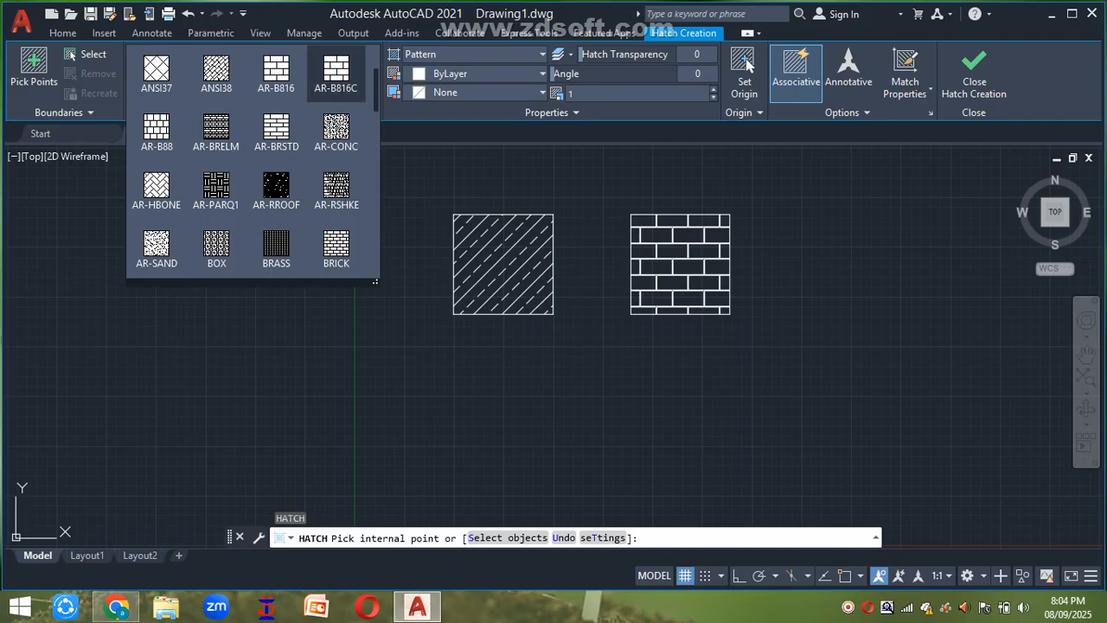
{"action": "scroll", "coordinate": [252, 165], "scroll_direction": "down", "scroll_amount": 5}
{"action": "scroll", "coordinate": [252, 164], "scroll_direction": "down", "scroll_amount": 4}
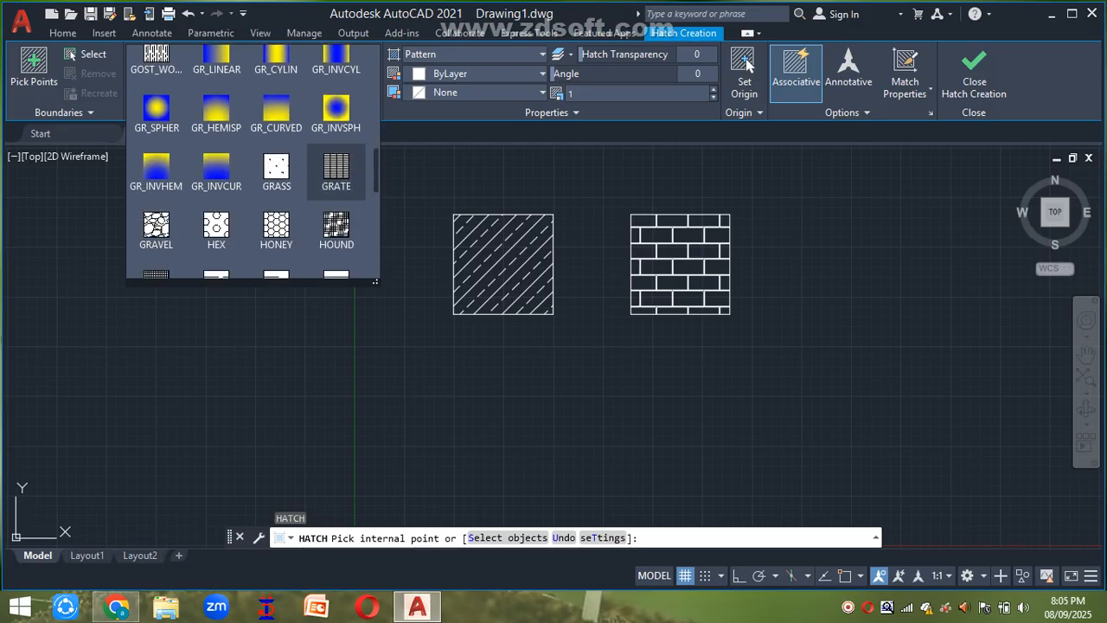
{"action": "left_click", "coordinate": [155, 229]}
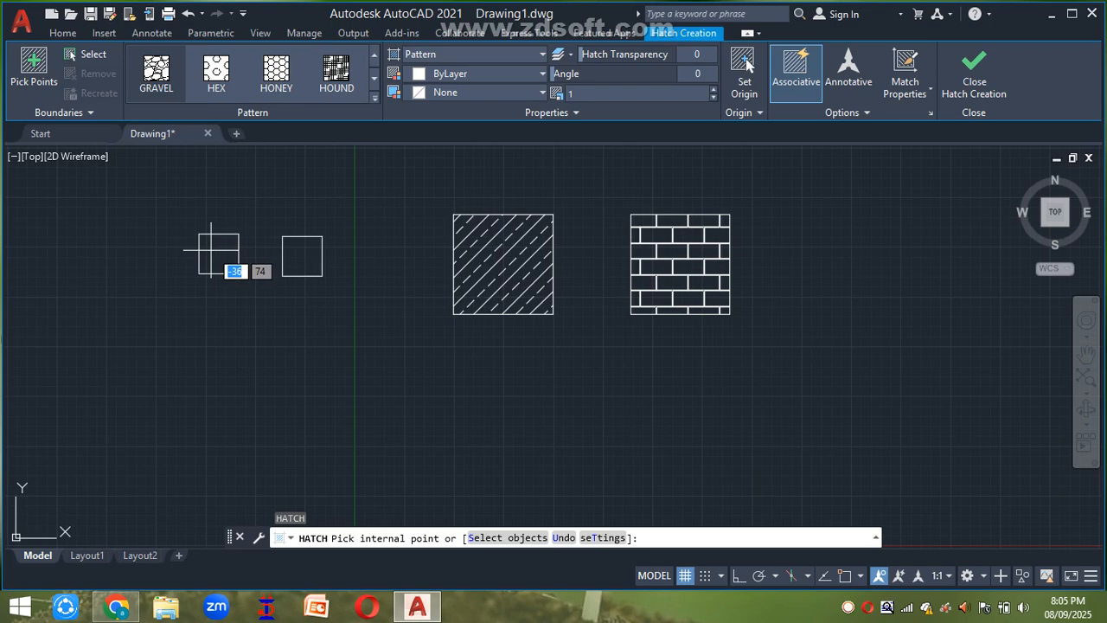
{"action": "left_click", "coordinate": [210, 251]}
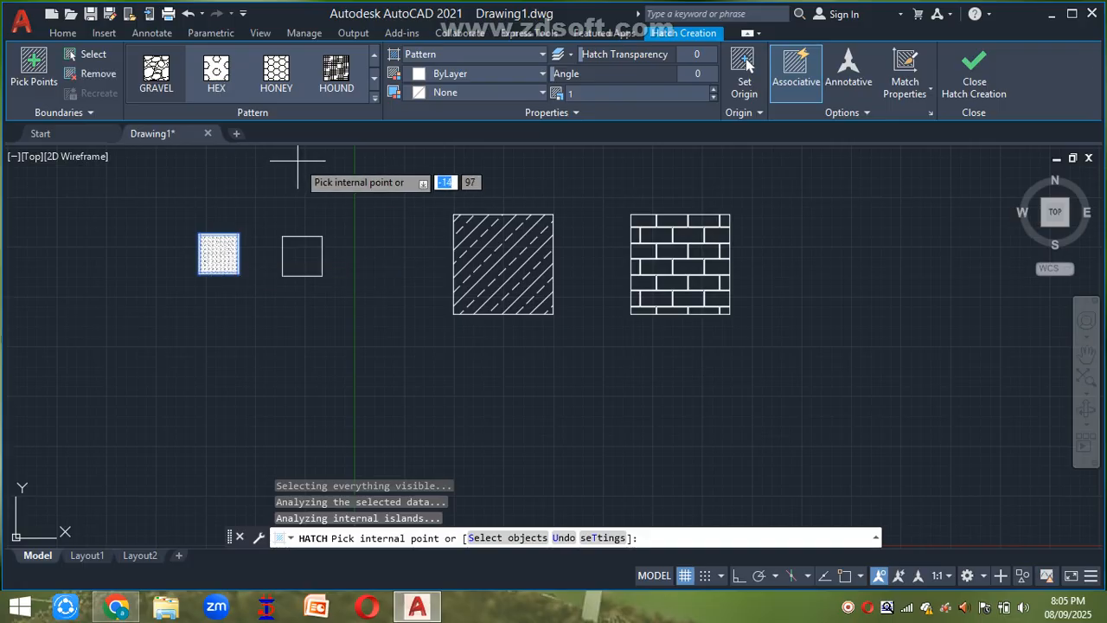
{"action": "key", "text": "Escape"}
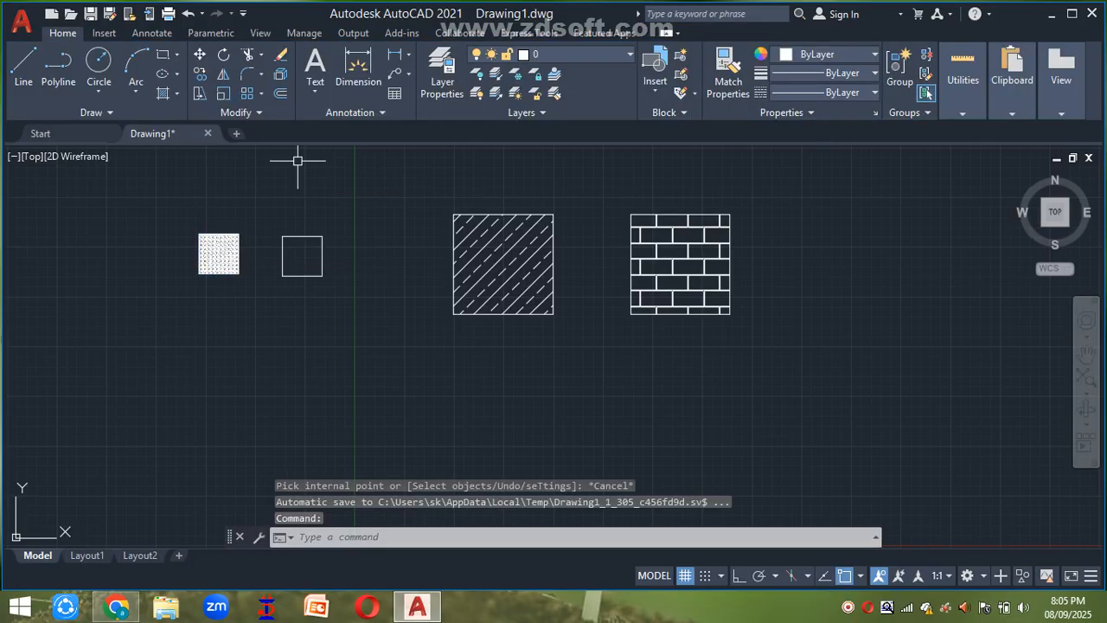
- Set the scale of the gravel hatch in the leftmost small square to 10
{"action": "left_click", "coordinate": [221, 245]}
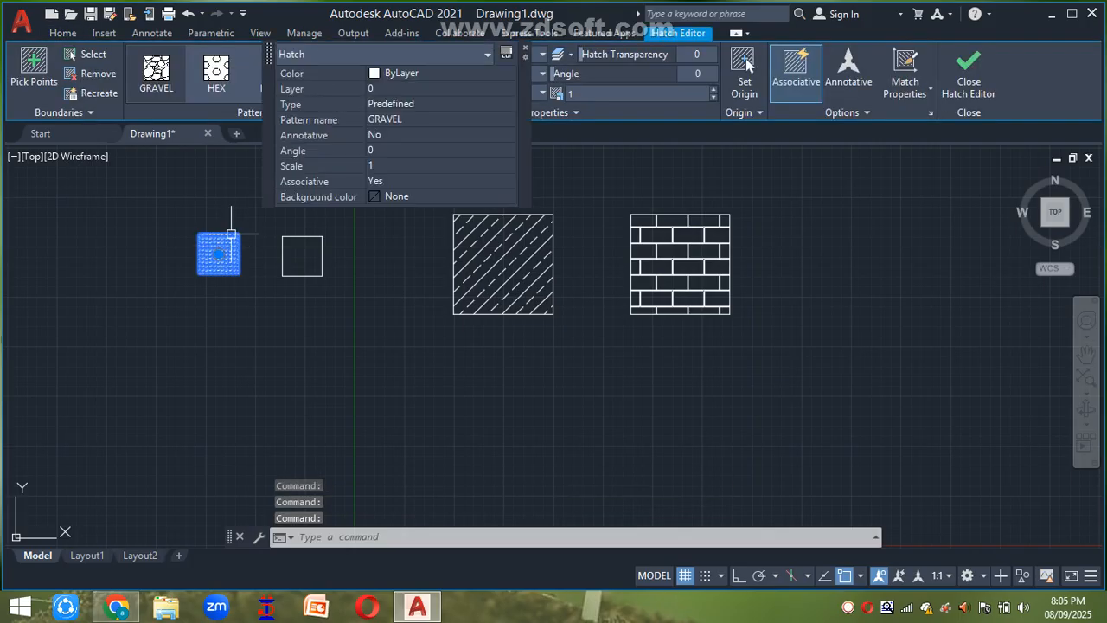
{"action": "left_click", "coordinate": [432, 166]}
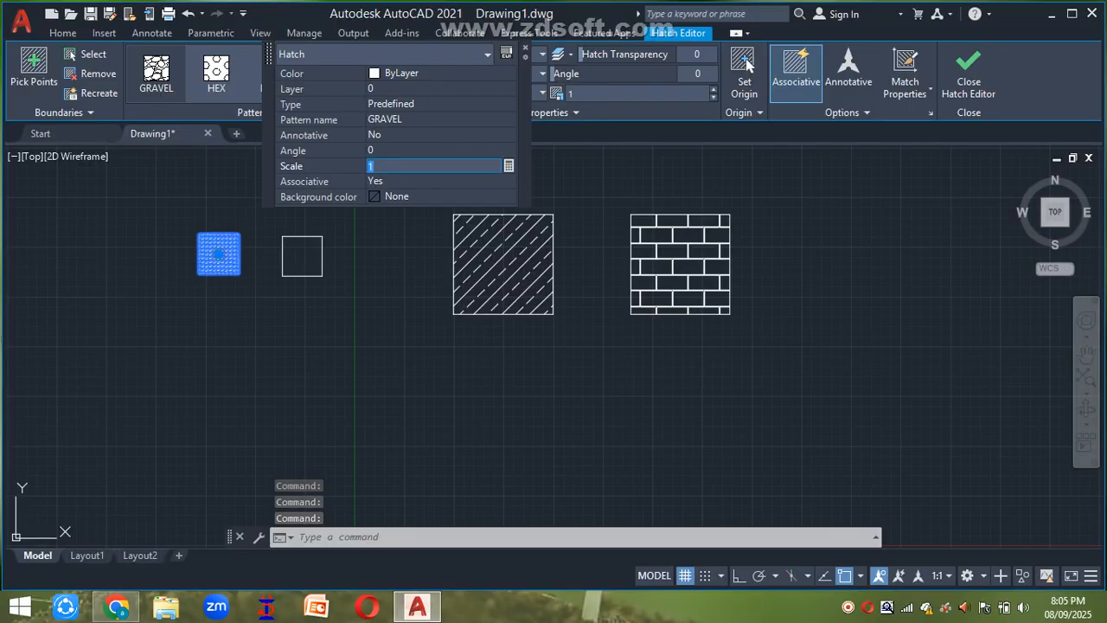
{"action": "type", "text": "10"}
{"action": "key", "text": "Return"}
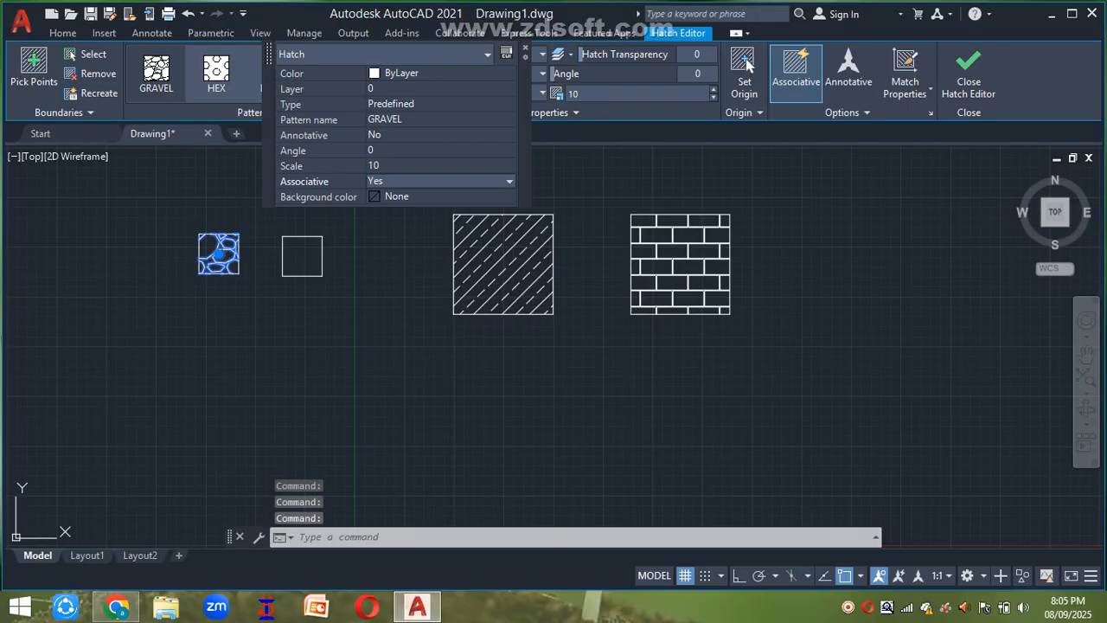
{"action": "key", "text": "Escape"}
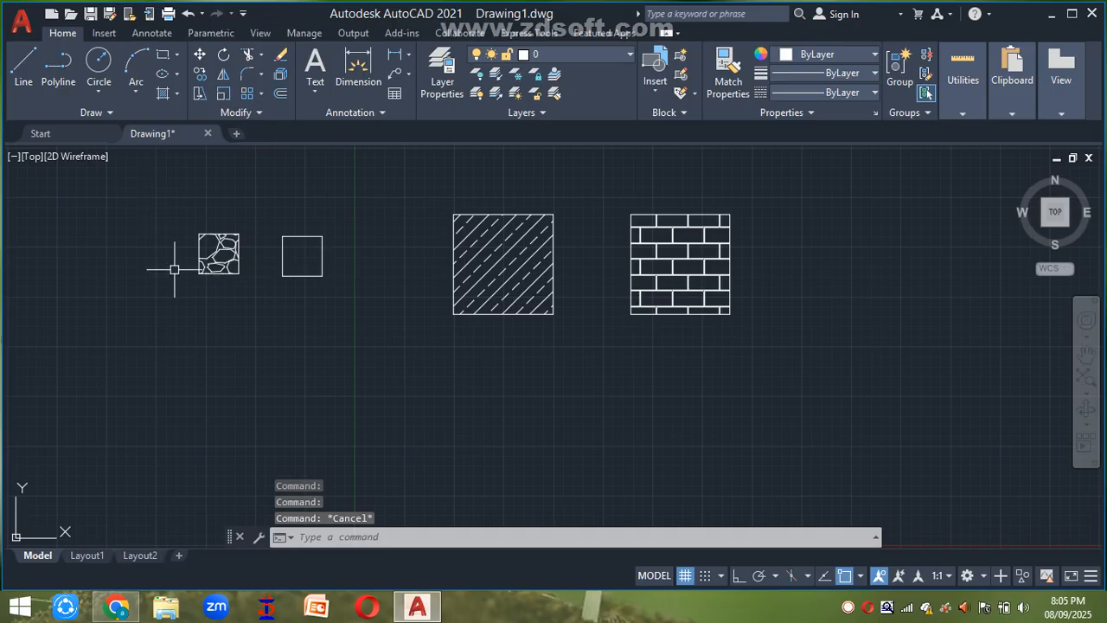
- Examine the gravel hatch in the leftmost small square up close and return to the view of the whole drawing
{"action": "type", "text": "z"}
{"action": "key", "text": "Return"}
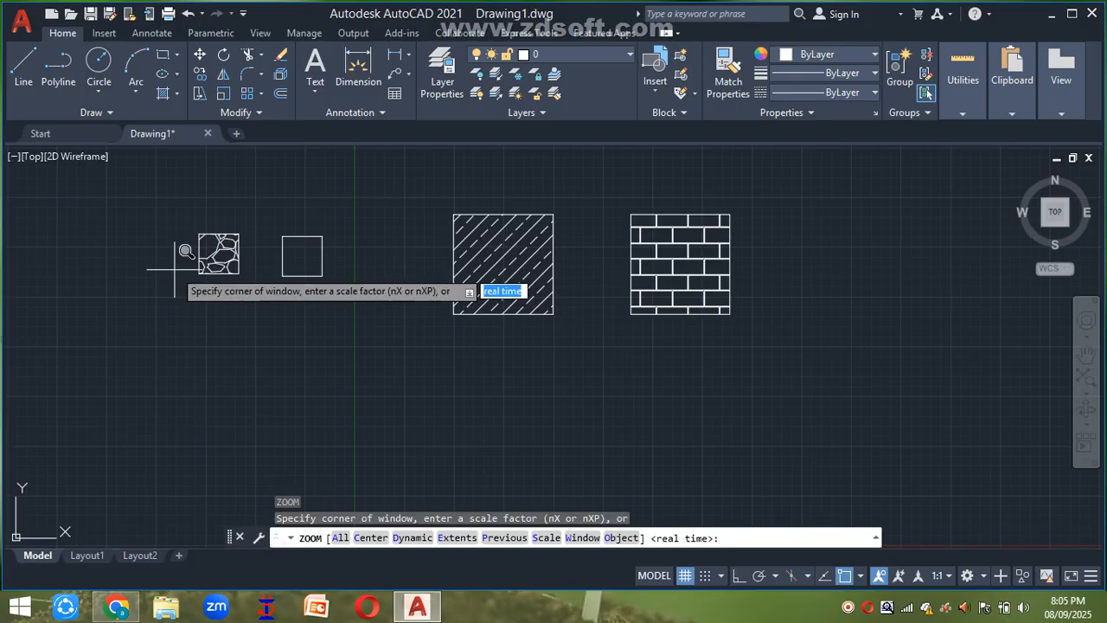
{"action": "left_click", "coordinate": [182, 225]}
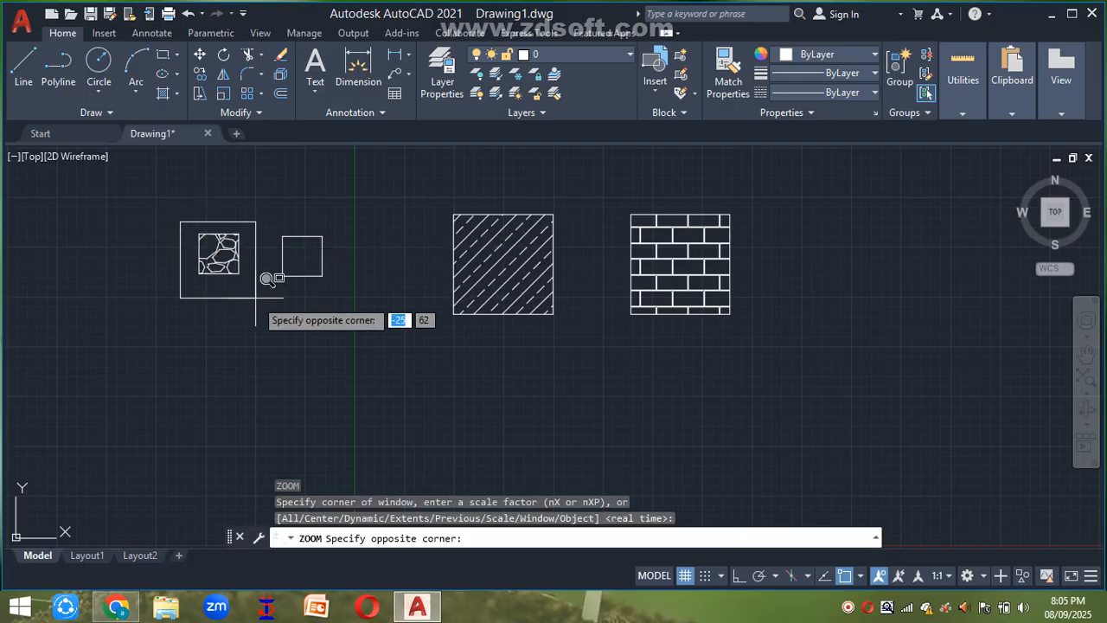
{"action": "left_click", "coordinate": [268, 281]}
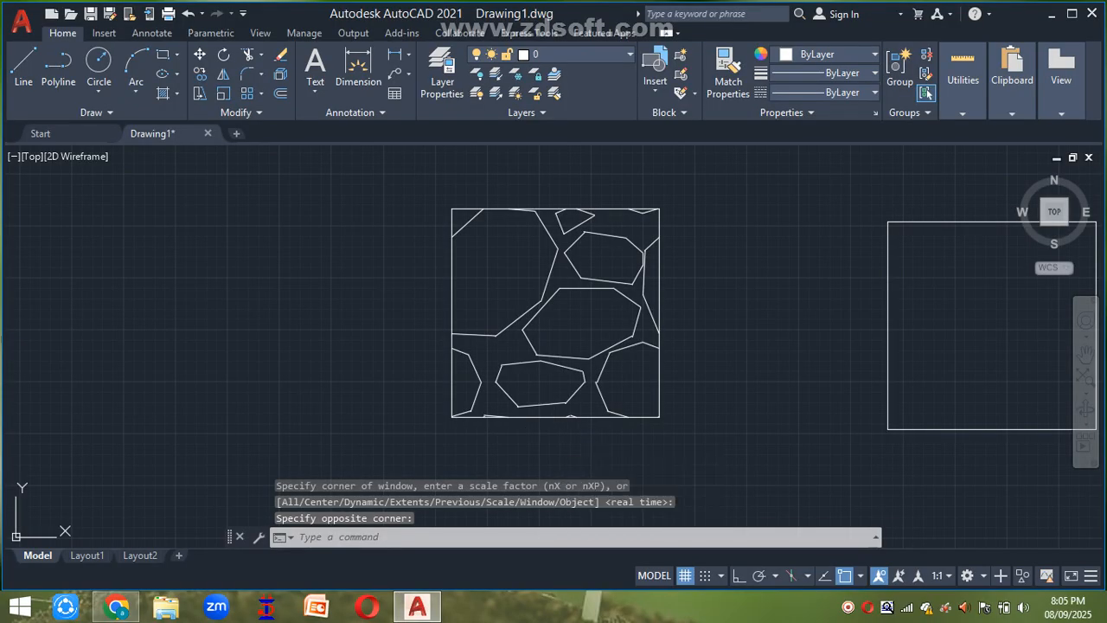
{"action": "type", "text": "z"}
{"action": "key", "text": "Return"}
{"action": "type", "text": "a"}
{"action": "key", "text": "Return"}
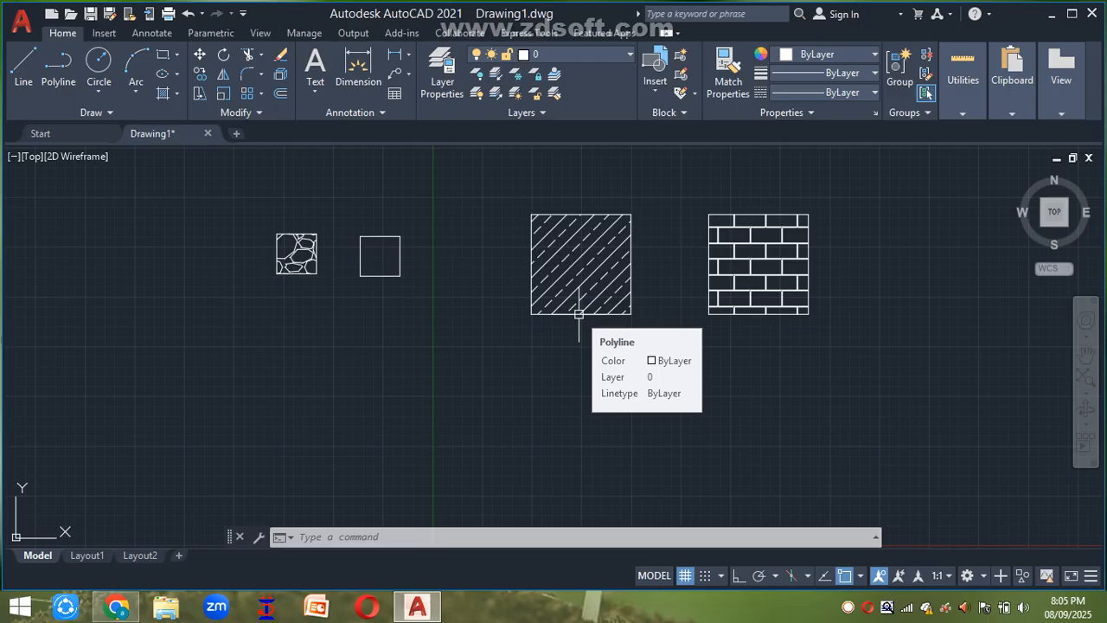
- Delete all squares and hatches from the drawing
{"action": "key", "text": "ctrl+a"}
{"action": "mouse_move", "coordinate": [579, 314]}
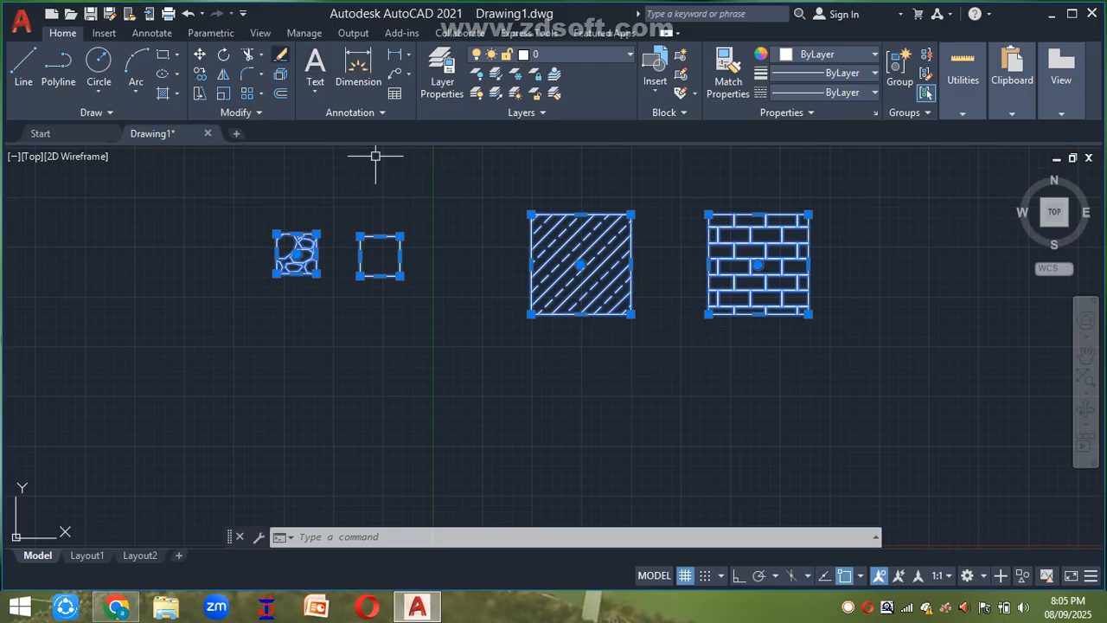
{"action": "key", "text": "Delete"}
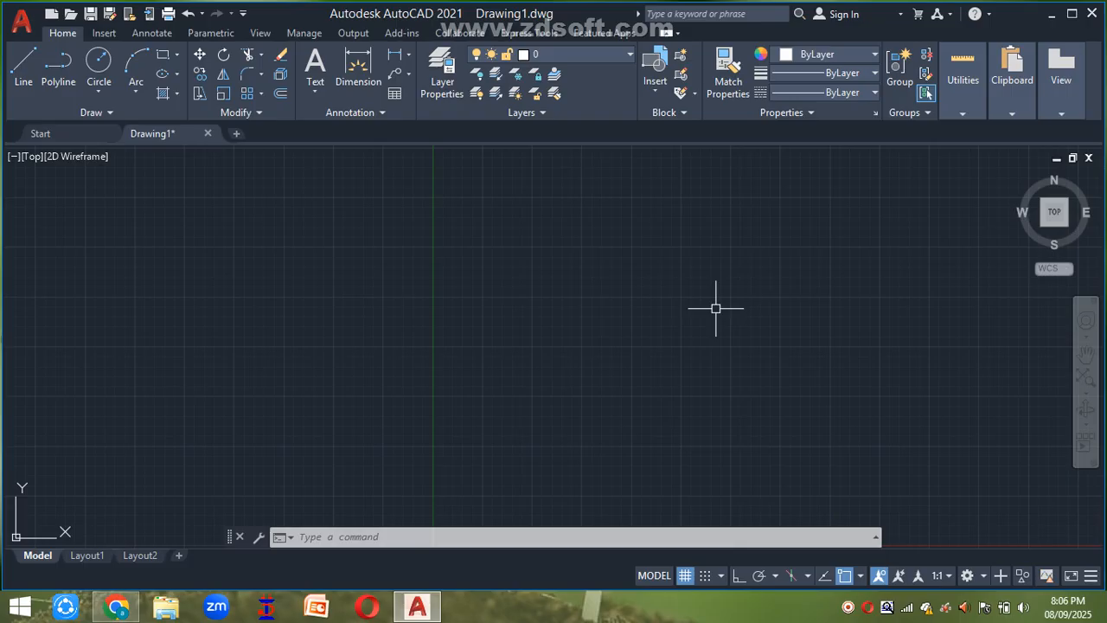
- Turn on Ortho mode and draw a horizontal line 100 units long across the upper part of the empty drawing
{"action": "type", "text": "L"}
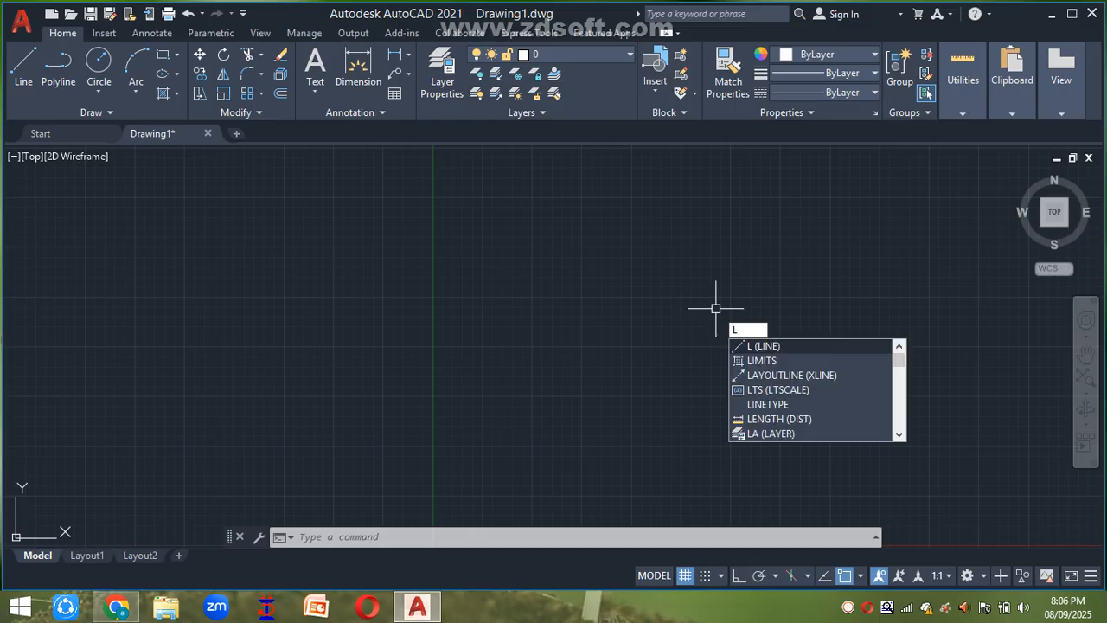
{"action": "key", "text": "Return"}
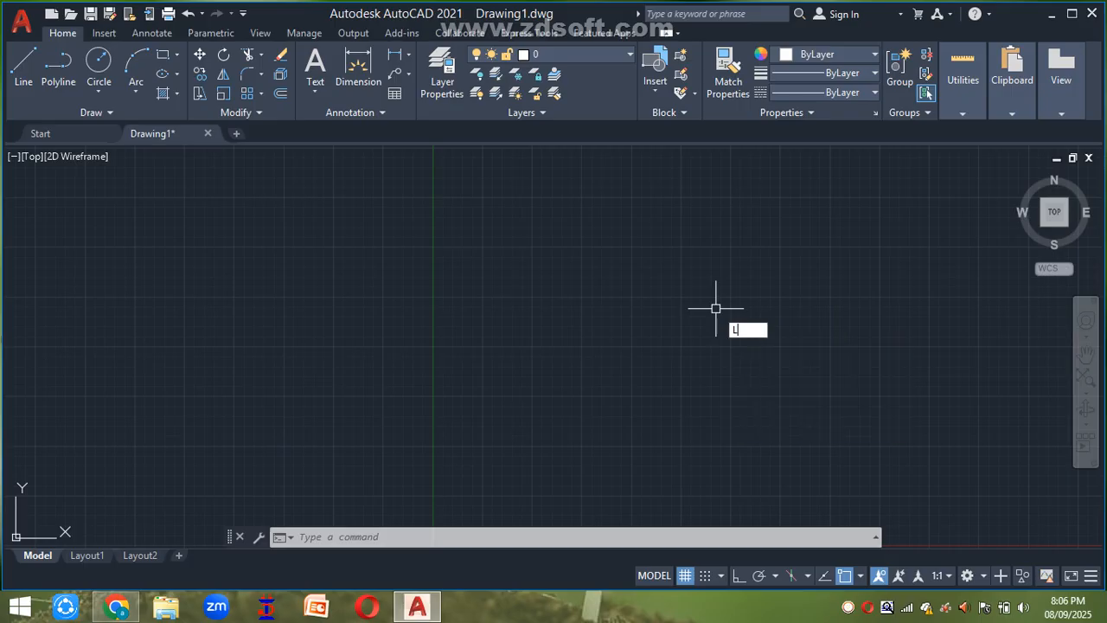
{"action": "left_click", "coordinate": [314, 240]}
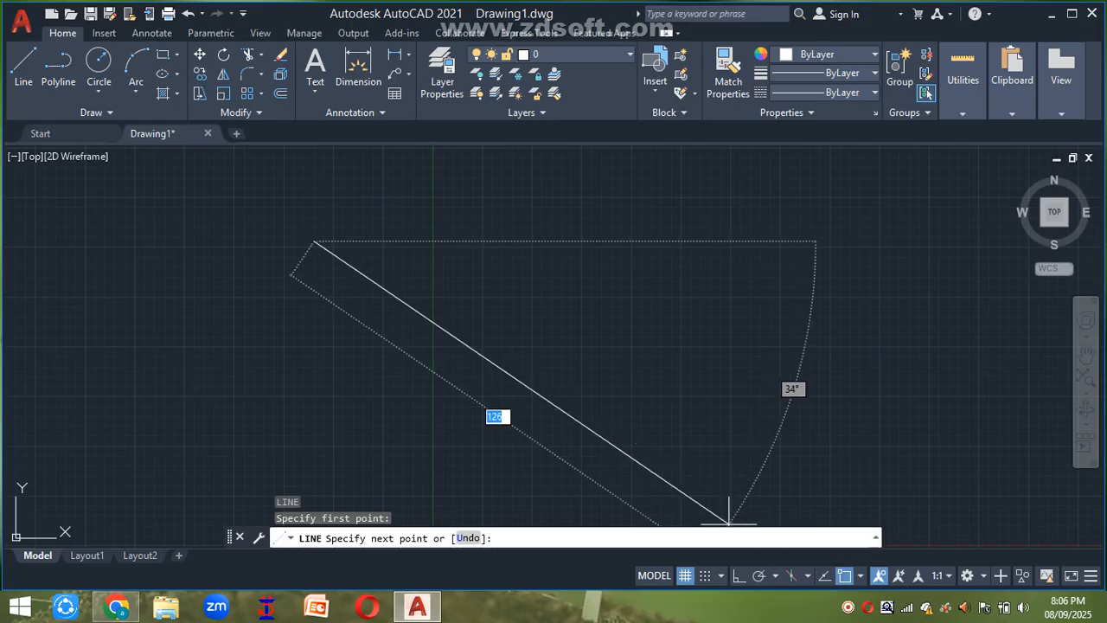
{"action": "left_click", "coordinate": [740, 575]}
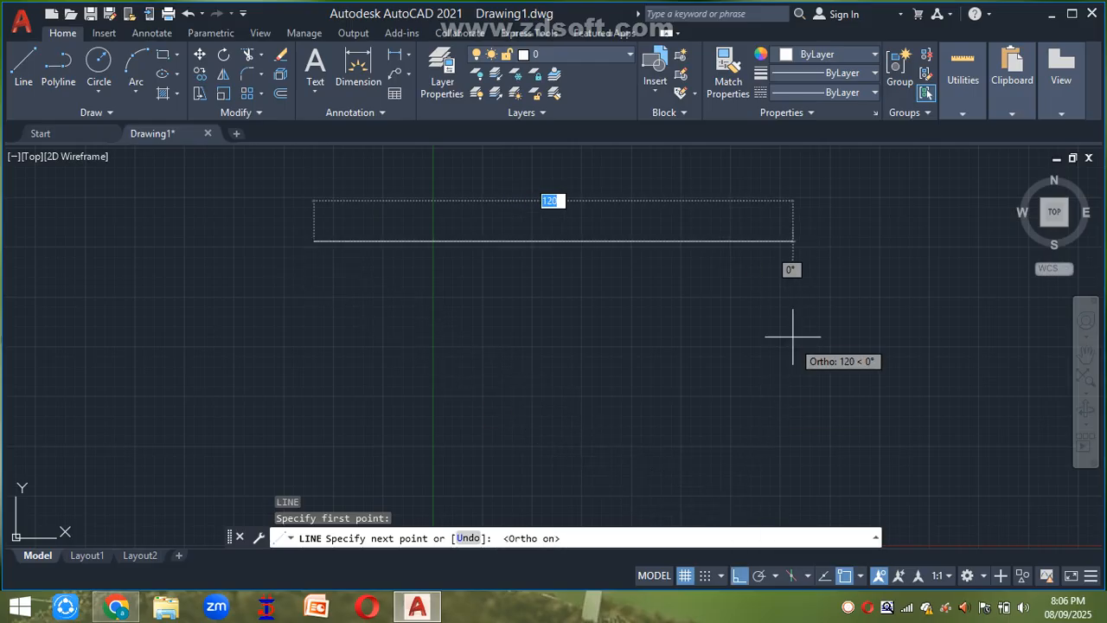
{"action": "type", "text": "100"}
{"action": "key", "text": "Return"}
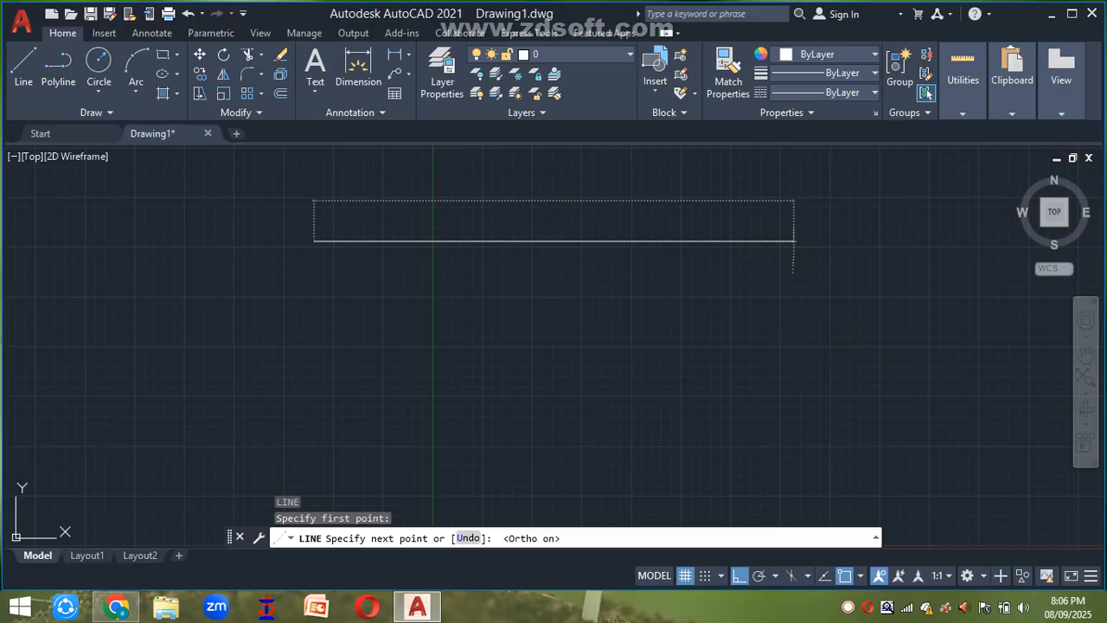
{"action": "key", "text": "Escape"}
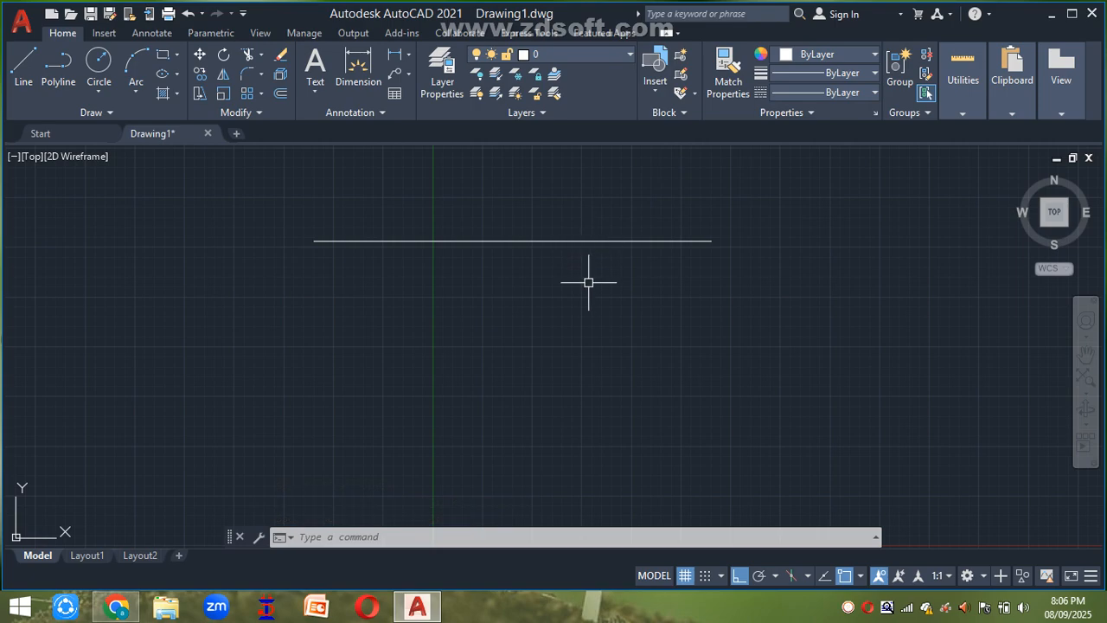
{"action": "type", "text": "l"}
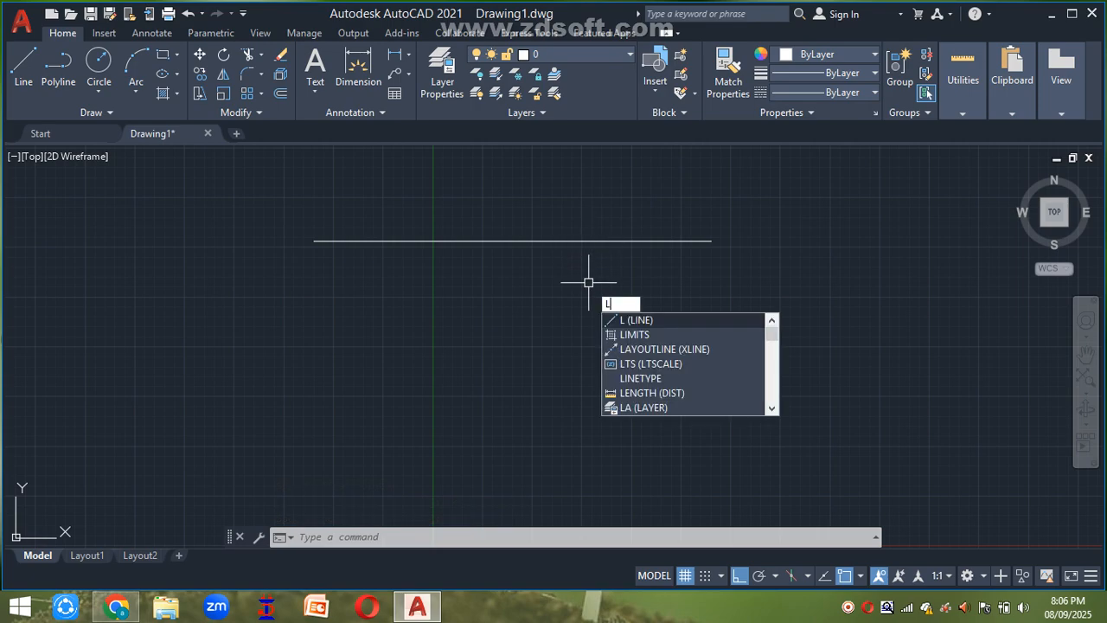
{"action": "key", "text": "Escape"}
{"action": "key", "text": "Escape"}
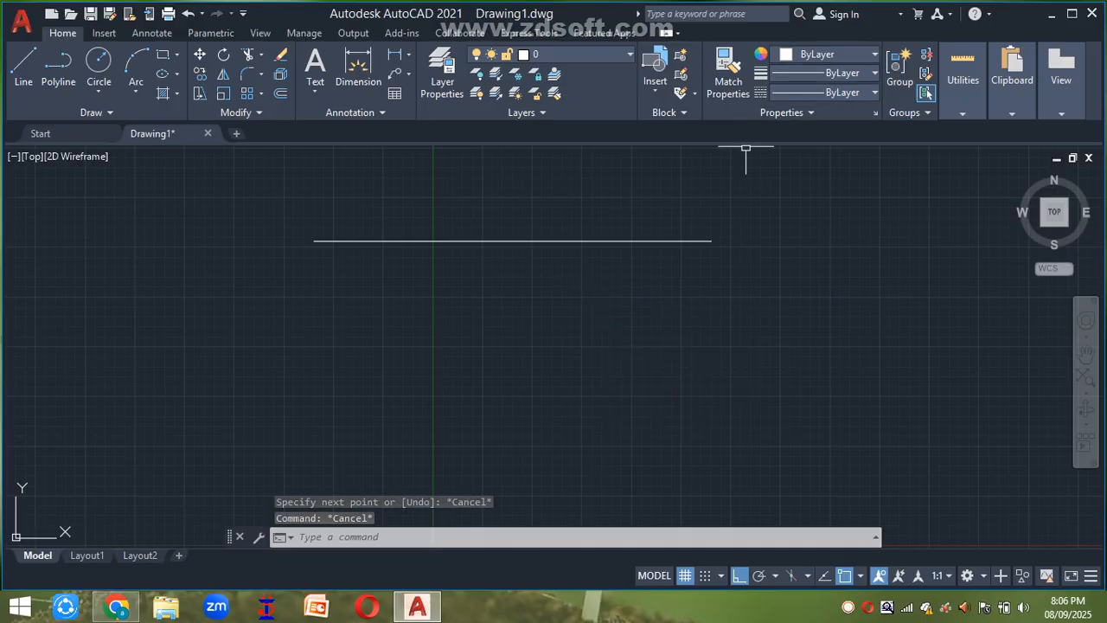
- Set the current lineweight to 2.11 mm and draw a horizontal line 100 units long just below the first line
{"action": "left_click", "coordinate": [830, 73]}
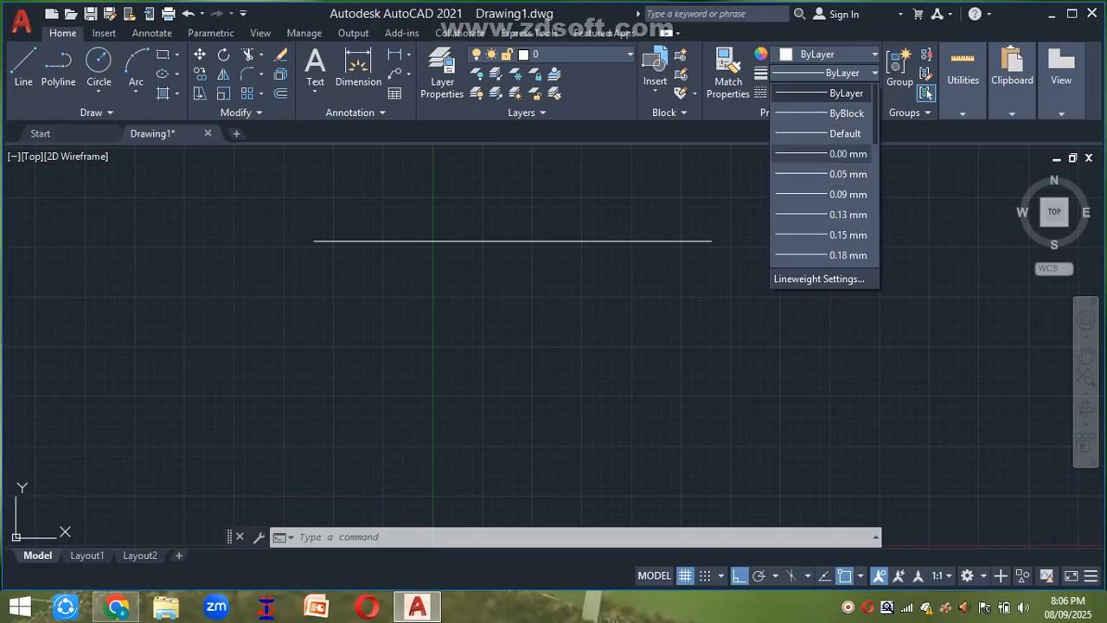
{"action": "scroll", "coordinate": [825, 173], "scroll_direction": "down", "scroll_amount": 6}
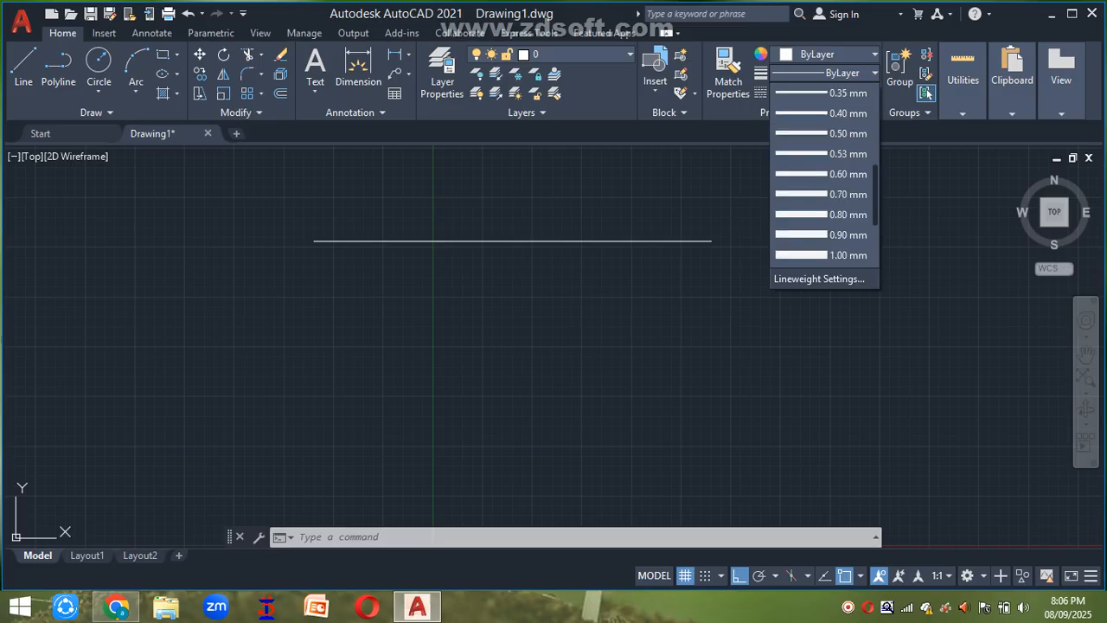
{"action": "left_click", "coordinate": [821, 240]}
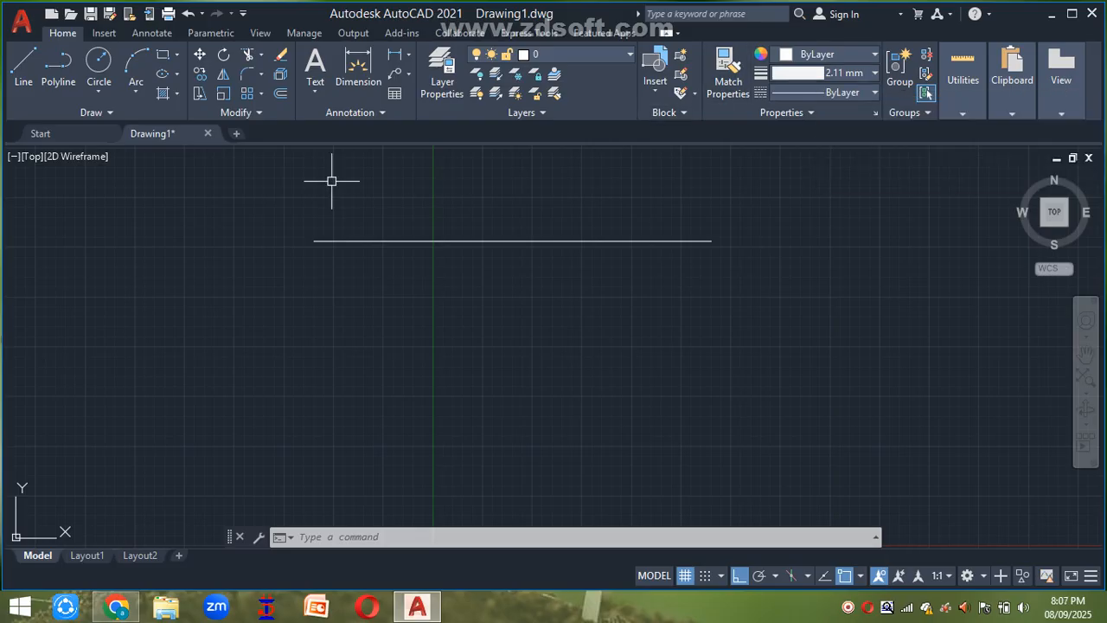
{"action": "type", "text": "l"}
{"action": "key", "text": "Return"}
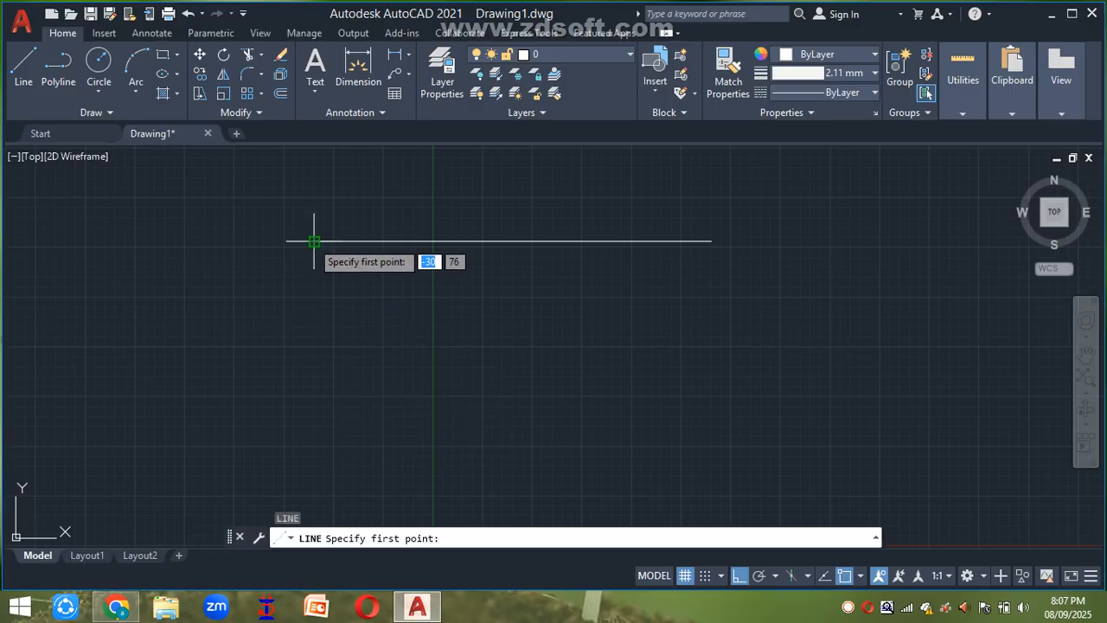
{"action": "left_click", "coordinate": [311, 278]}
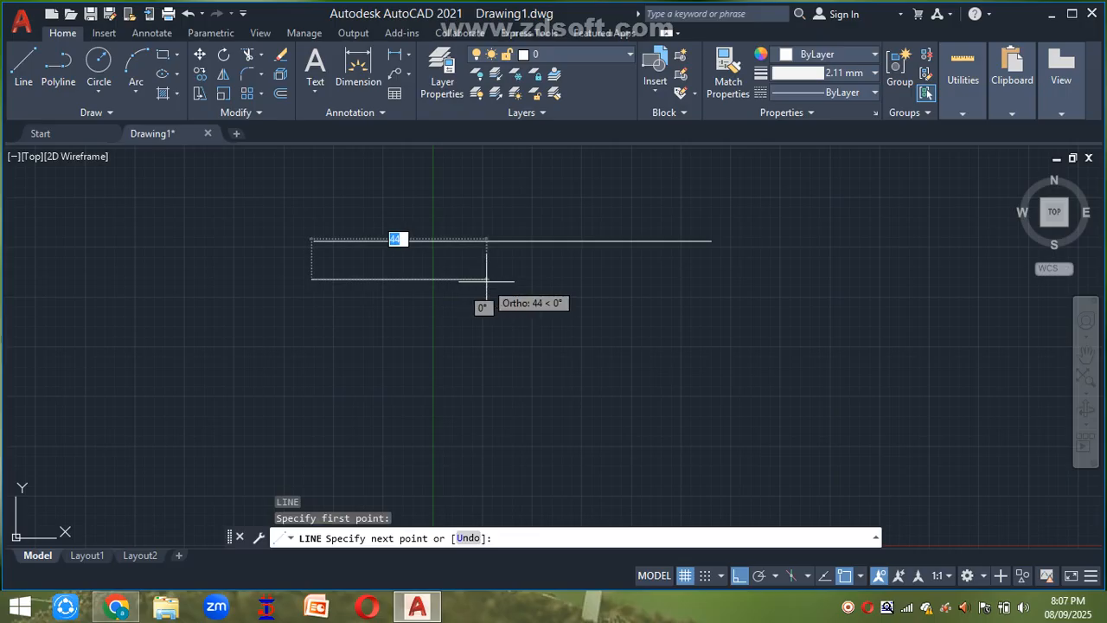
{"action": "type", "text": "100"}
{"action": "key", "text": "Return"}
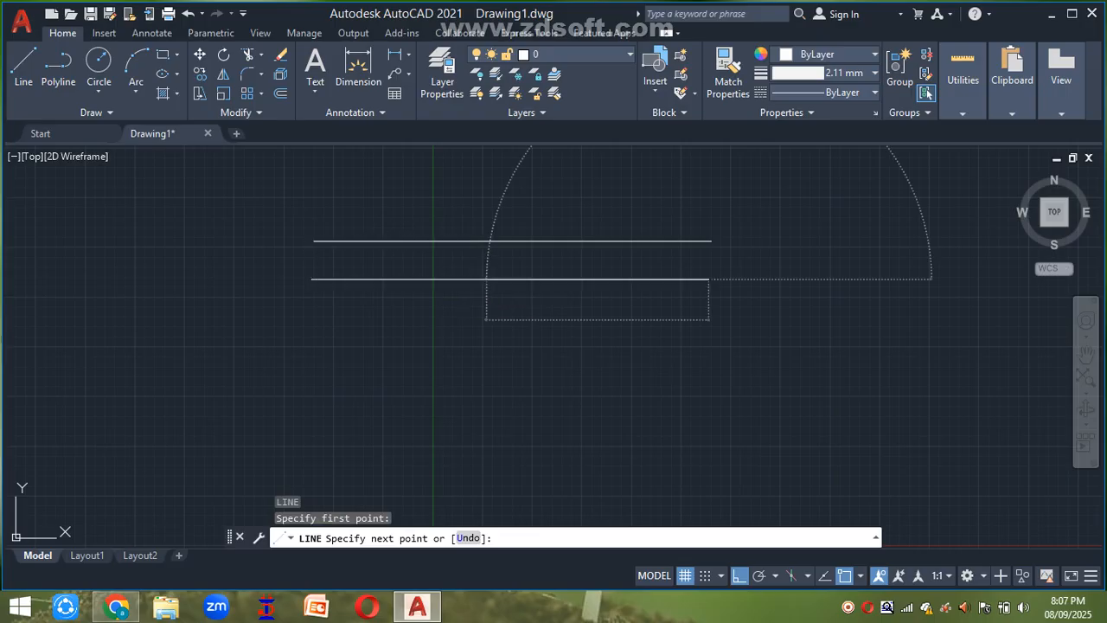
{"action": "key", "text": "Escape"}
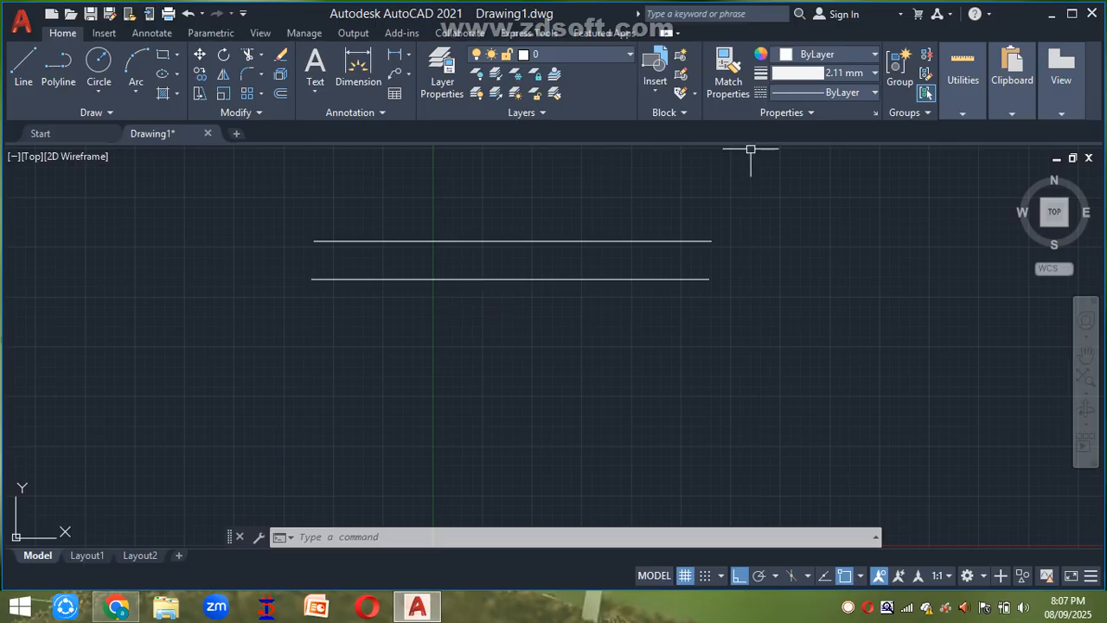
- Set the current lineweight to 1.58 mm and draw a horizontal line 100 units long below the second line
{"action": "left_click", "coordinate": [873, 73]}
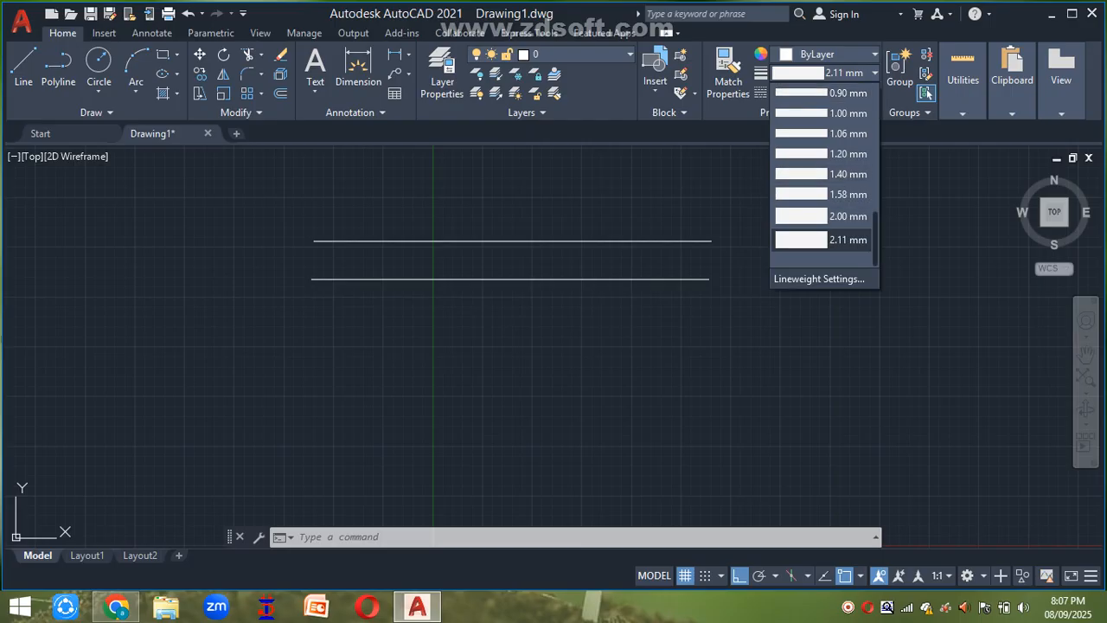
{"action": "scroll", "coordinate": [822, 251], "scroll_direction": "up", "scroll_amount": 3}
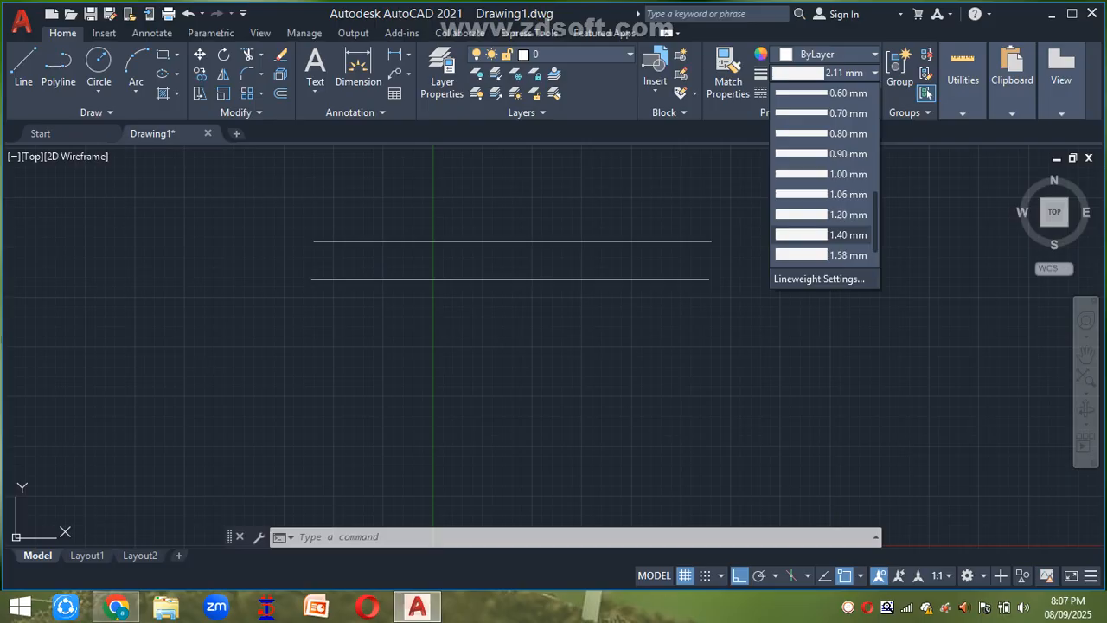
{"action": "left_click", "coordinate": [822, 255]}
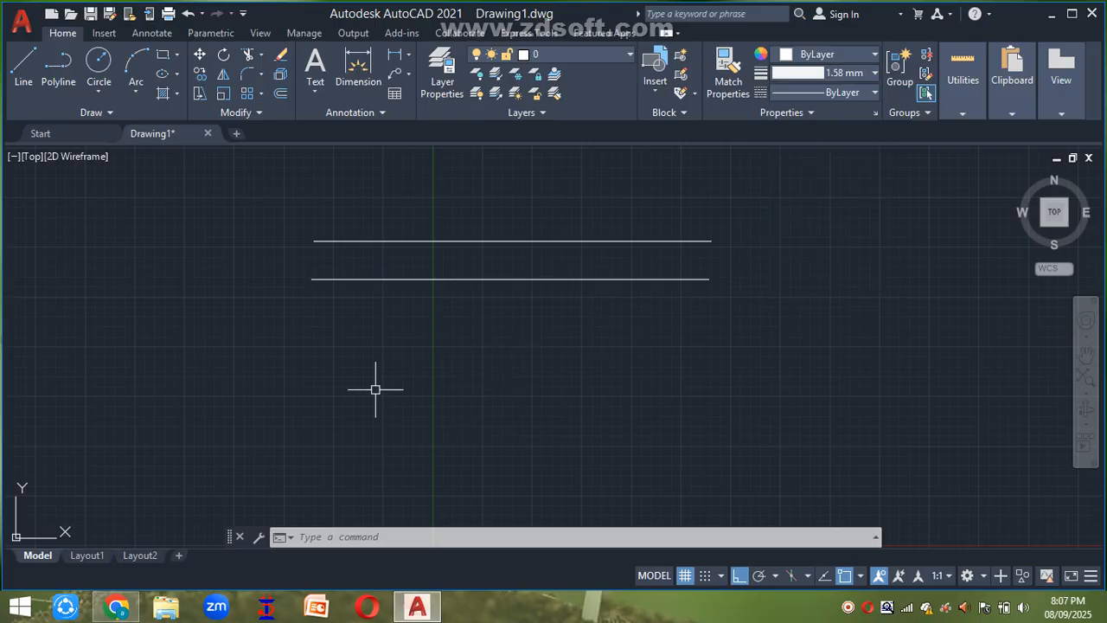
{"action": "type", "text": "l"}
{"action": "key", "text": "Return"}
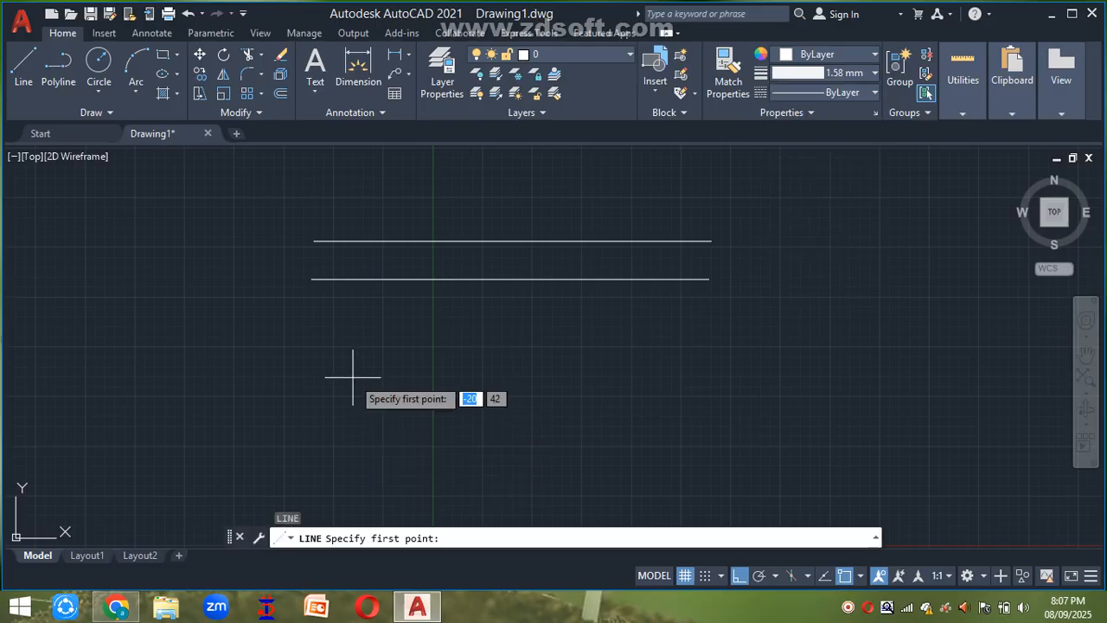
{"action": "left_click", "coordinate": [318, 328]}
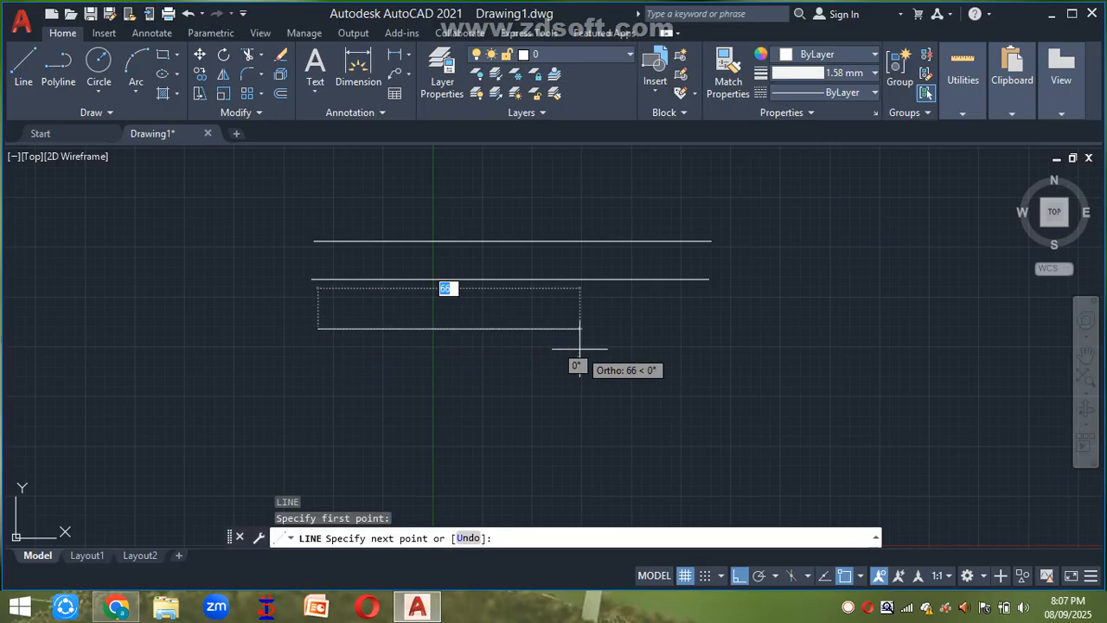
{"action": "type", "text": "100"}
{"action": "key", "text": "Return"}
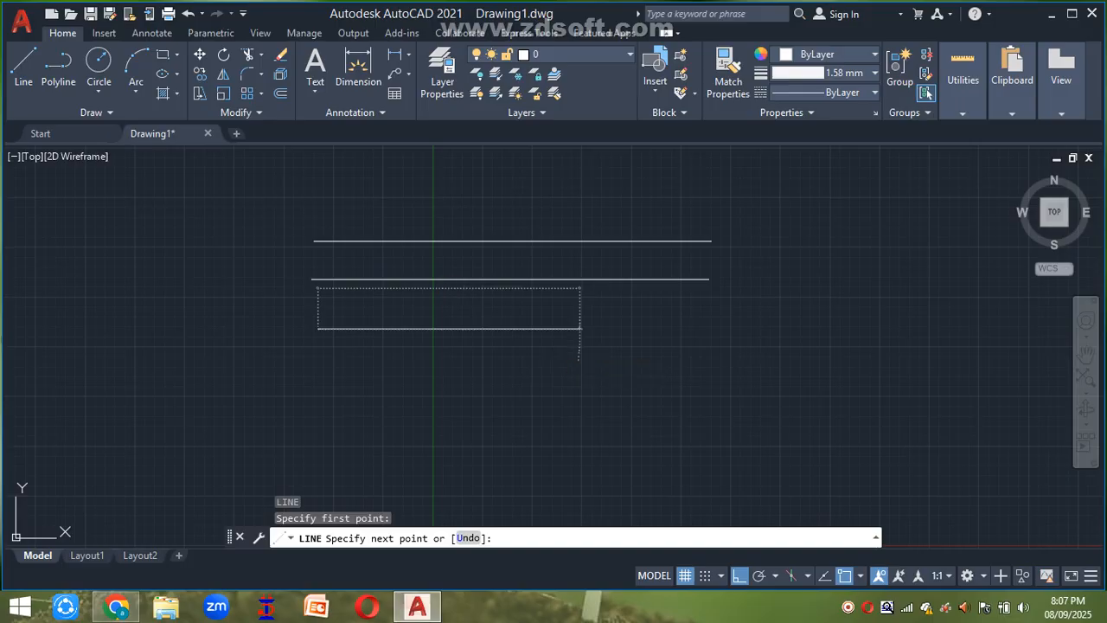
{"action": "key", "text": "Escape"}
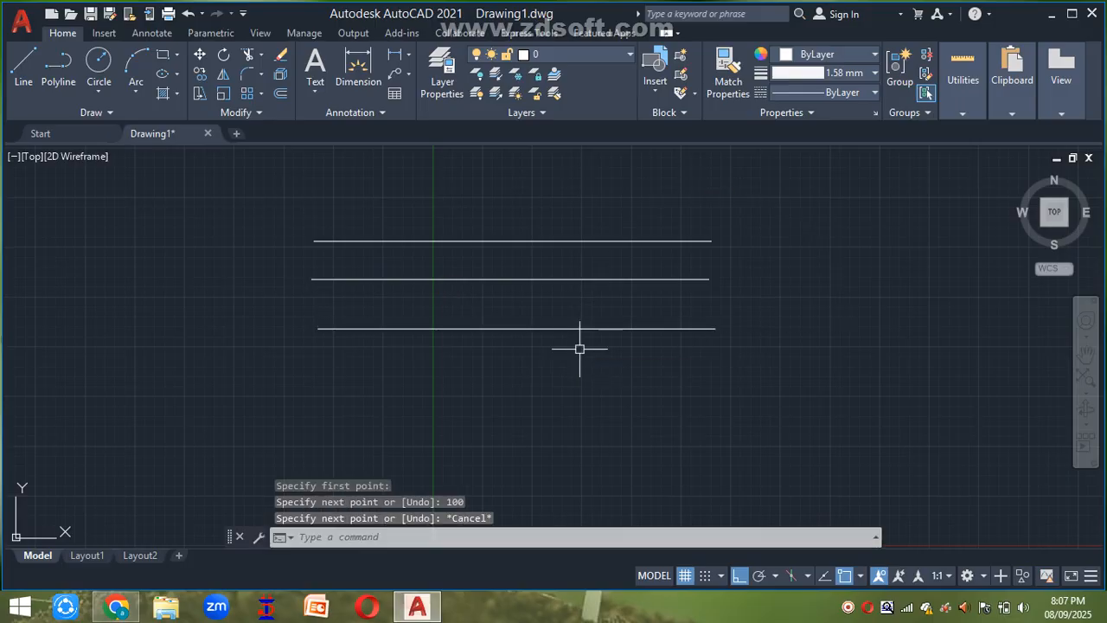
- Set the current lineweight to 1.00 mm and draw a horizontal line 100 units long below the third line
{"action": "left_click", "coordinate": [874, 72]}
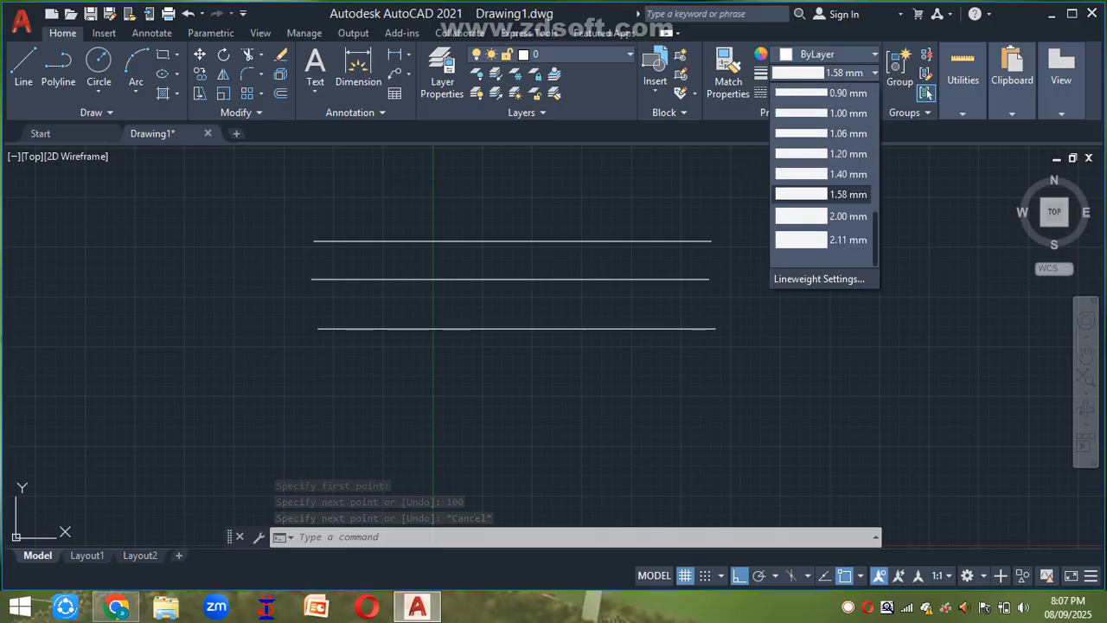
{"action": "scroll", "coordinate": [822, 194], "scroll_direction": "up", "scroll_amount": 2}
{"action": "left_click", "coordinate": [822, 194]}
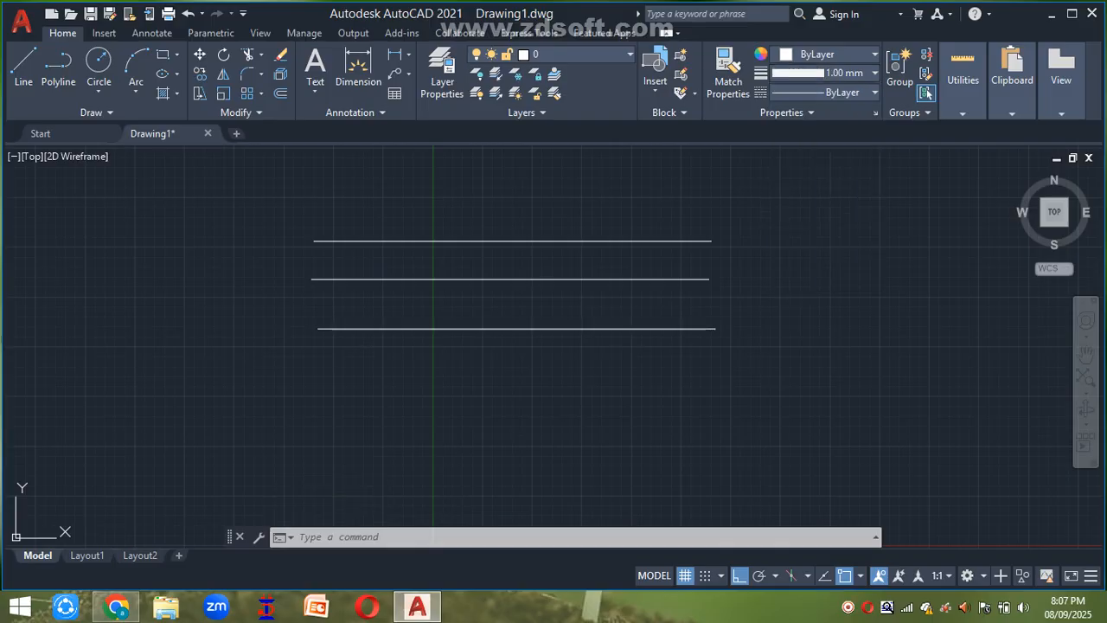
{"action": "type", "text": "l"}
{"action": "key", "text": "Return"}
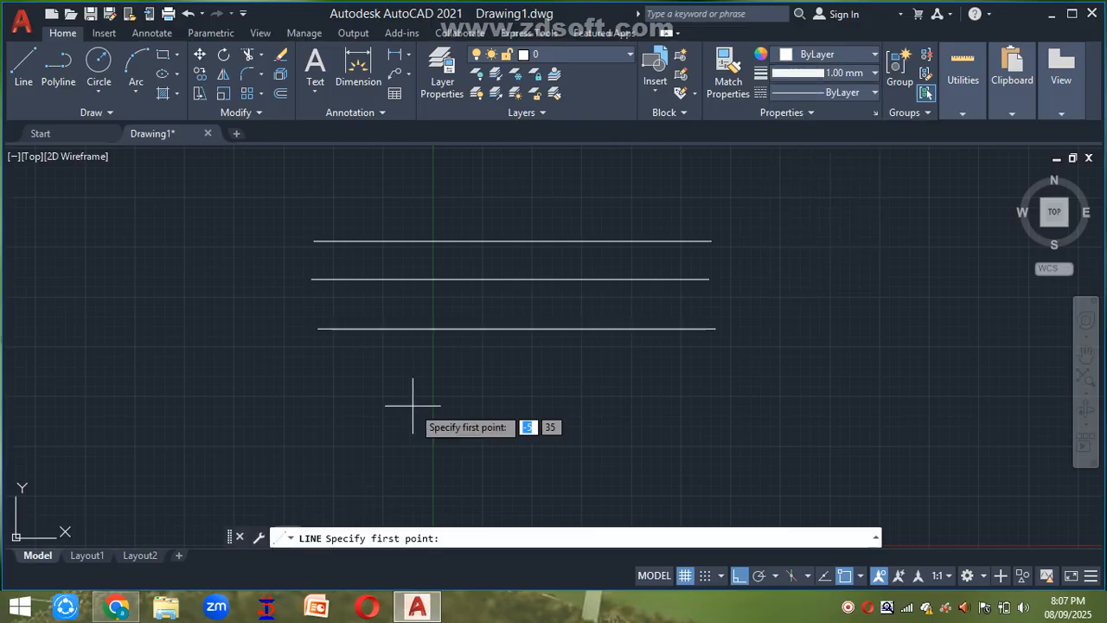
{"action": "left_click", "coordinate": [320, 390]}
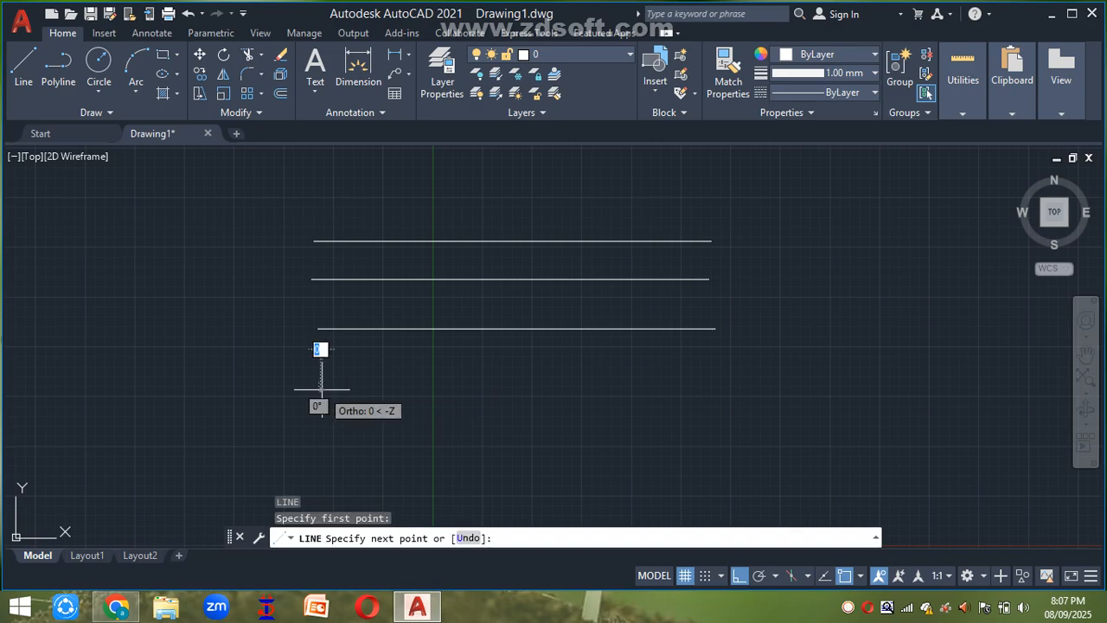
{"action": "type", "text": "100"}
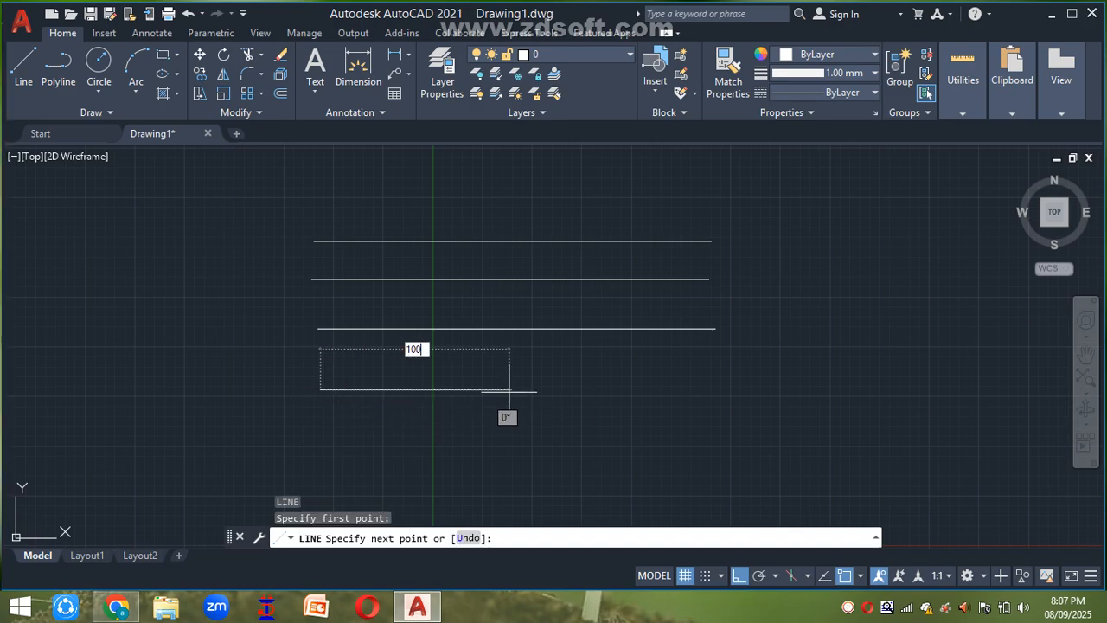
{"action": "key", "text": "Return"}
{"action": "key", "text": "Escape"}
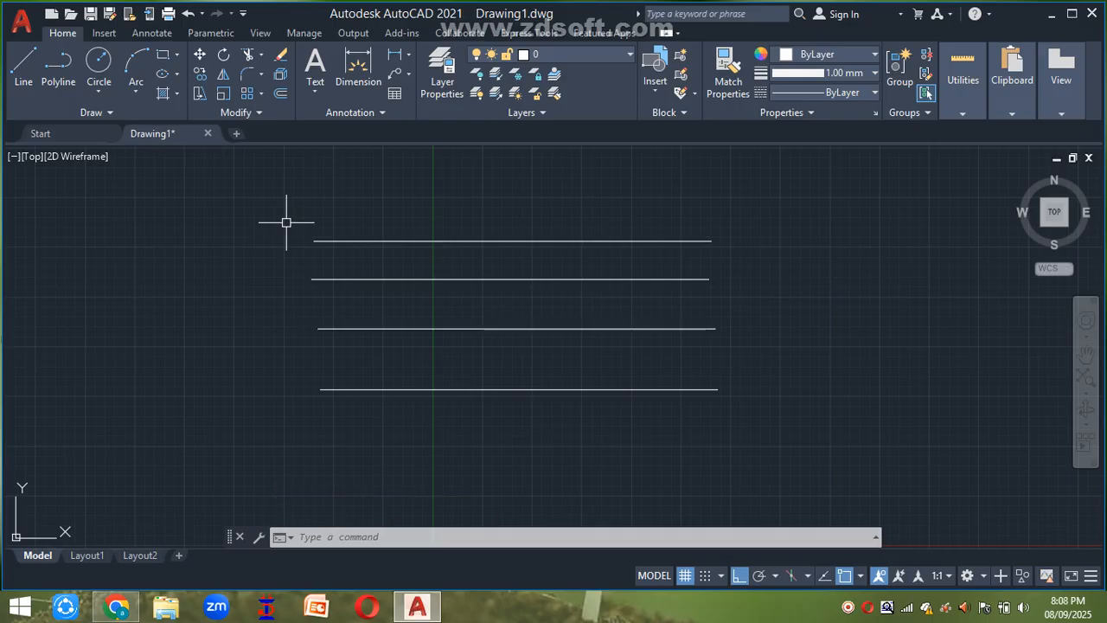
- Set up a plot with the DWG To PDF.pc3 plotter and ISO full bleed A4 (210.00 x 297.00 MM) paper
{"action": "key", "text": "ctrl+p"}
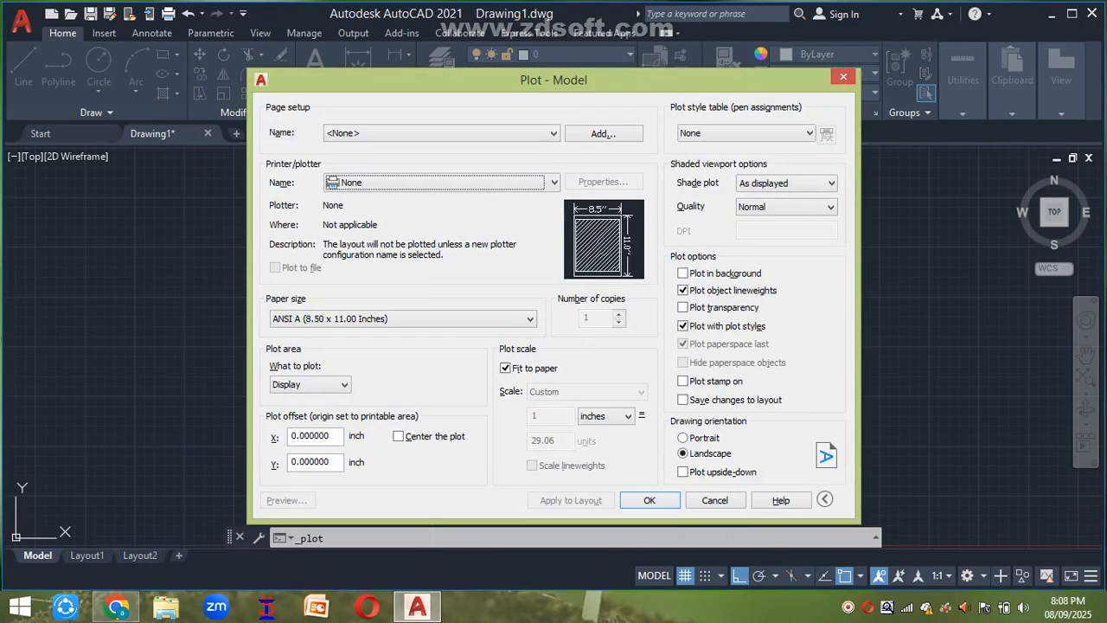
{"action": "left_click", "coordinate": [442, 183]}
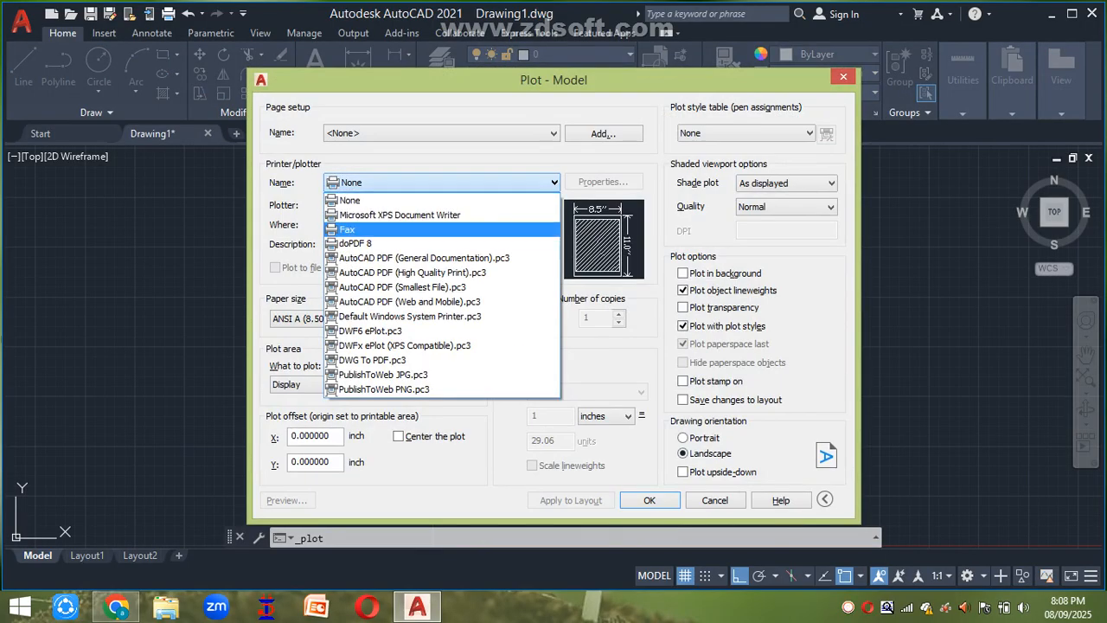
{"action": "left_click", "coordinate": [380, 360]}
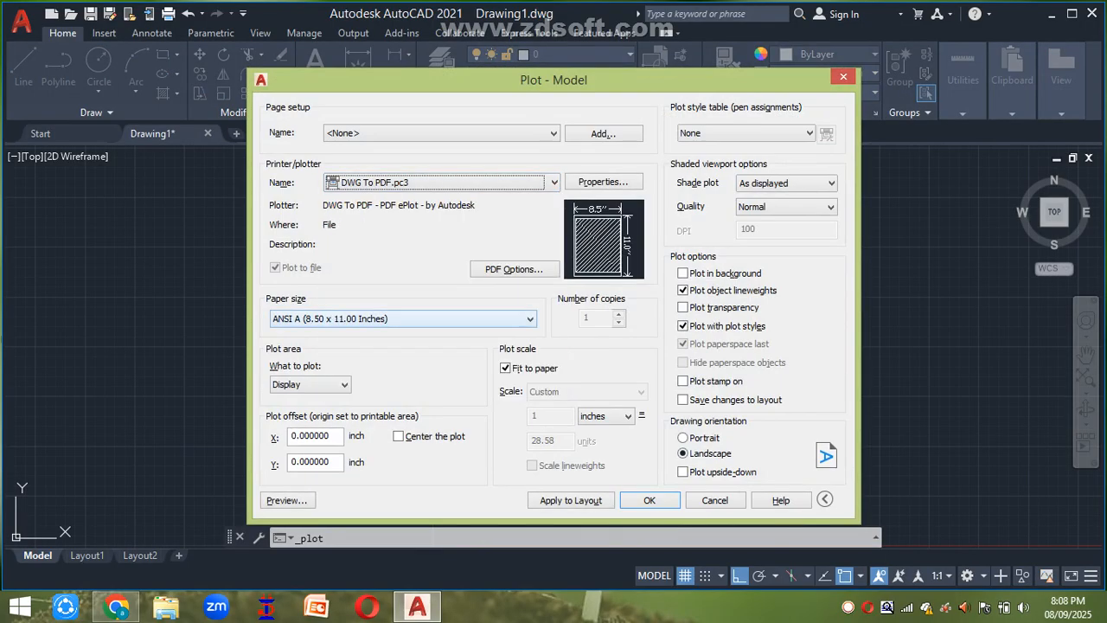
{"action": "left_click", "coordinate": [403, 319]}
{"action": "key", "text": "i"}
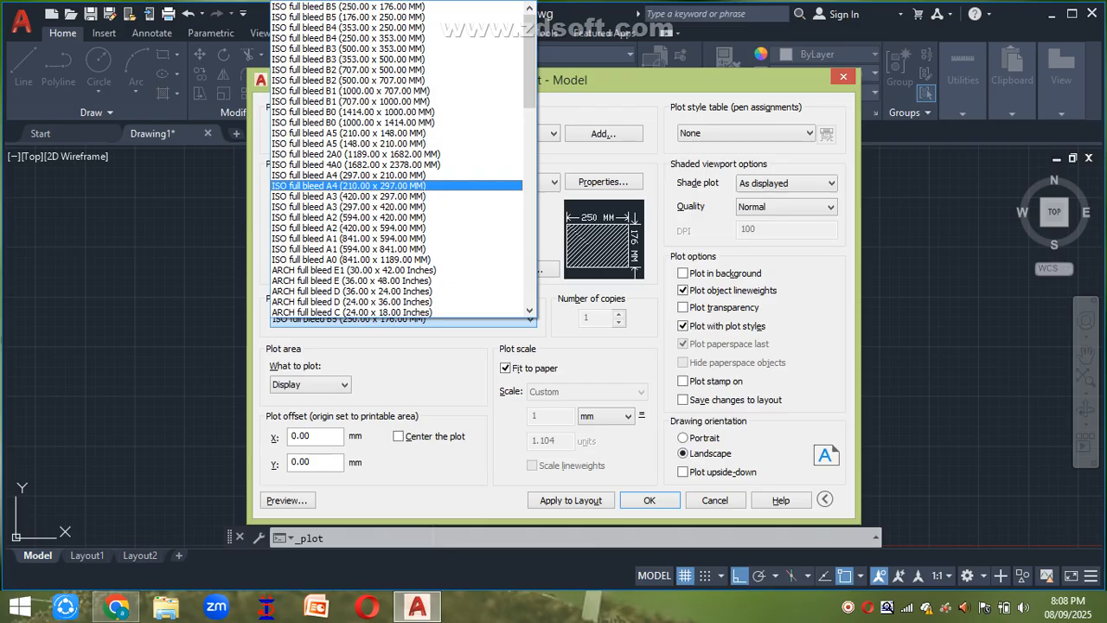
{"action": "key", "text": "Return"}
- Define the plot area as a window around all four lines and center the plot on the paper
{"action": "left_click", "coordinate": [310, 385]}
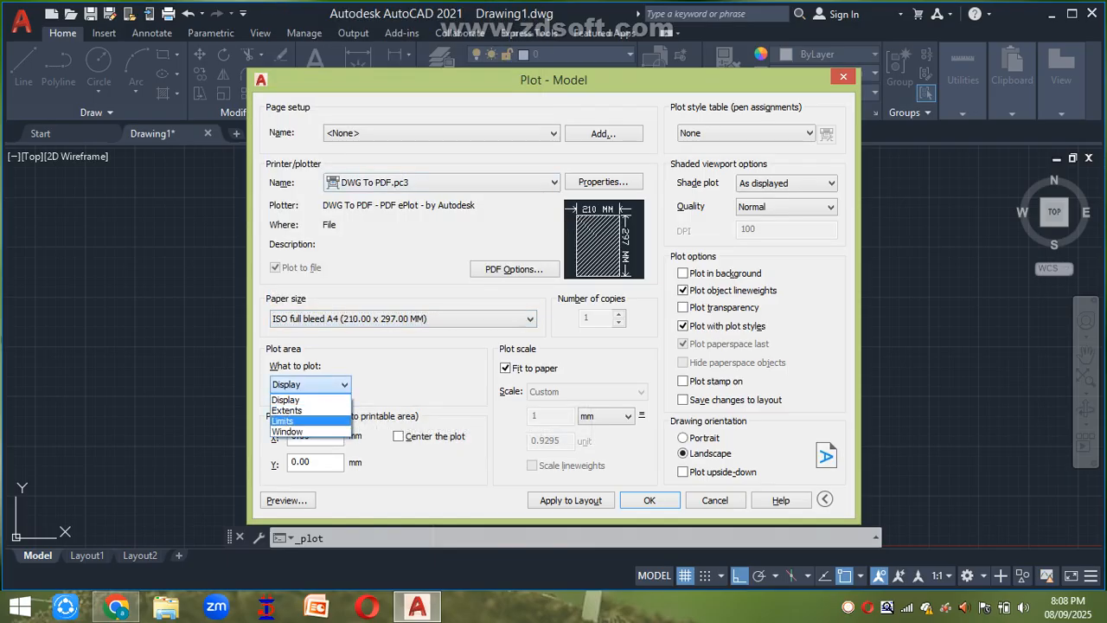
{"action": "left_click", "coordinate": [299, 432]}
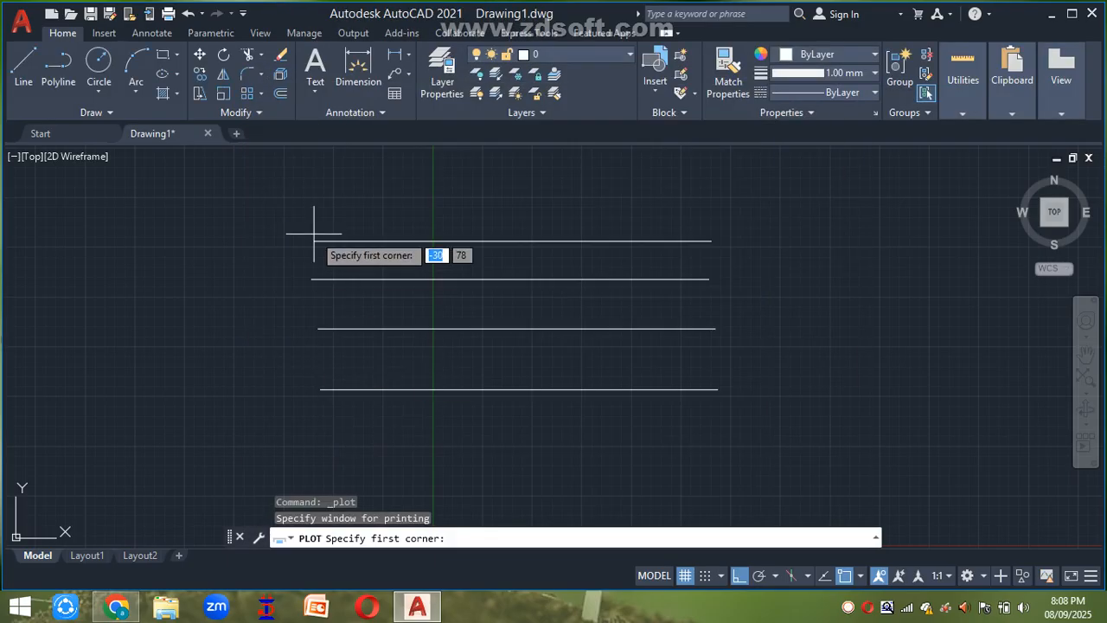
{"action": "left_click", "coordinate": [302, 200]}
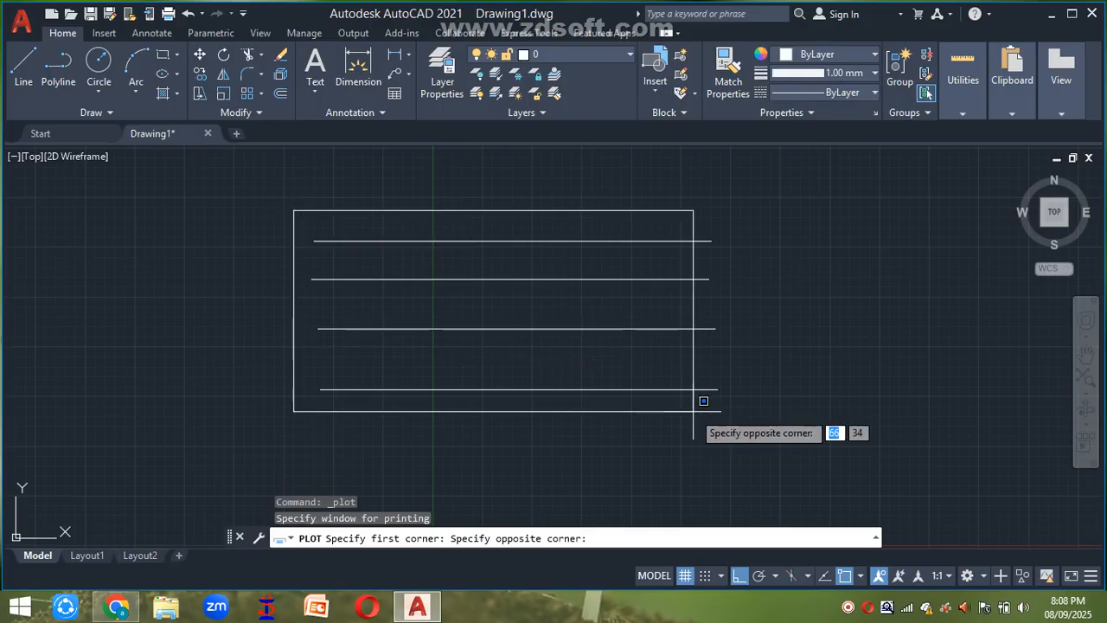
{"action": "left_click", "coordinate": [745, 410]}
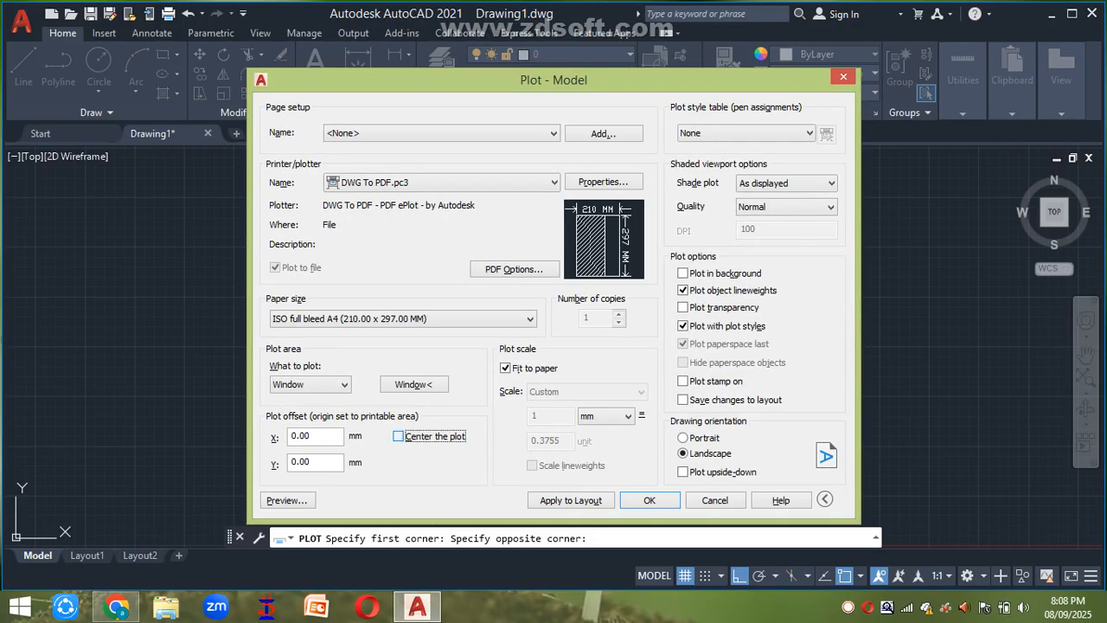
{"action": "left_click", "coordinate": [424, 436]}
- Preview the plot to compare the thicknesses of the four lines, and close the plot setup without plotting
{"action": "left_click", "coordinate": [288, 499]}
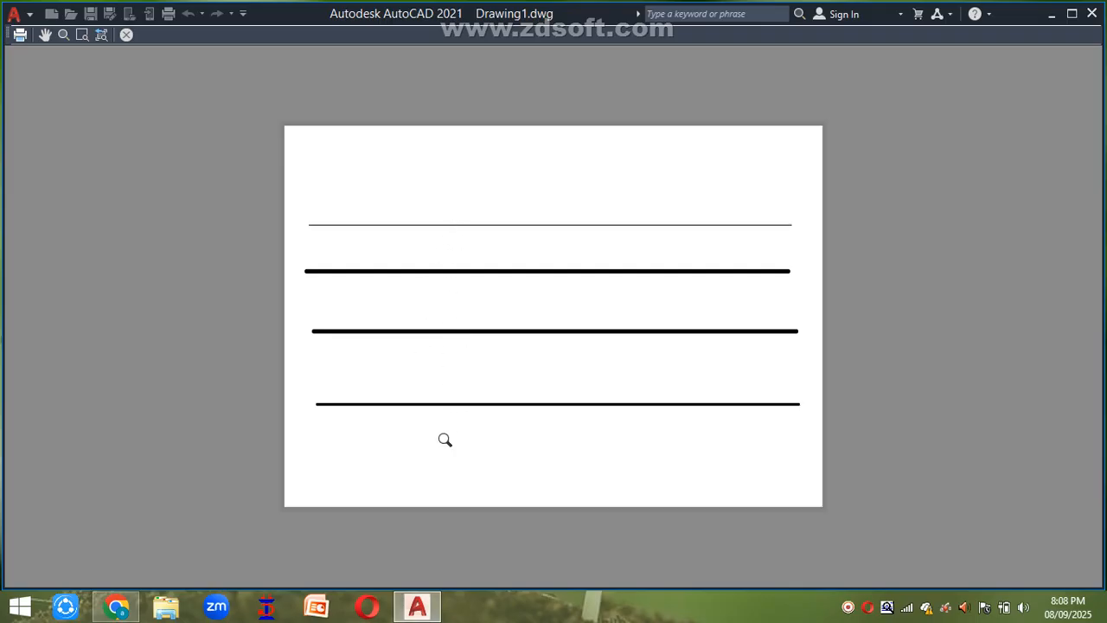
{"action": "key", "text": "Escape"}
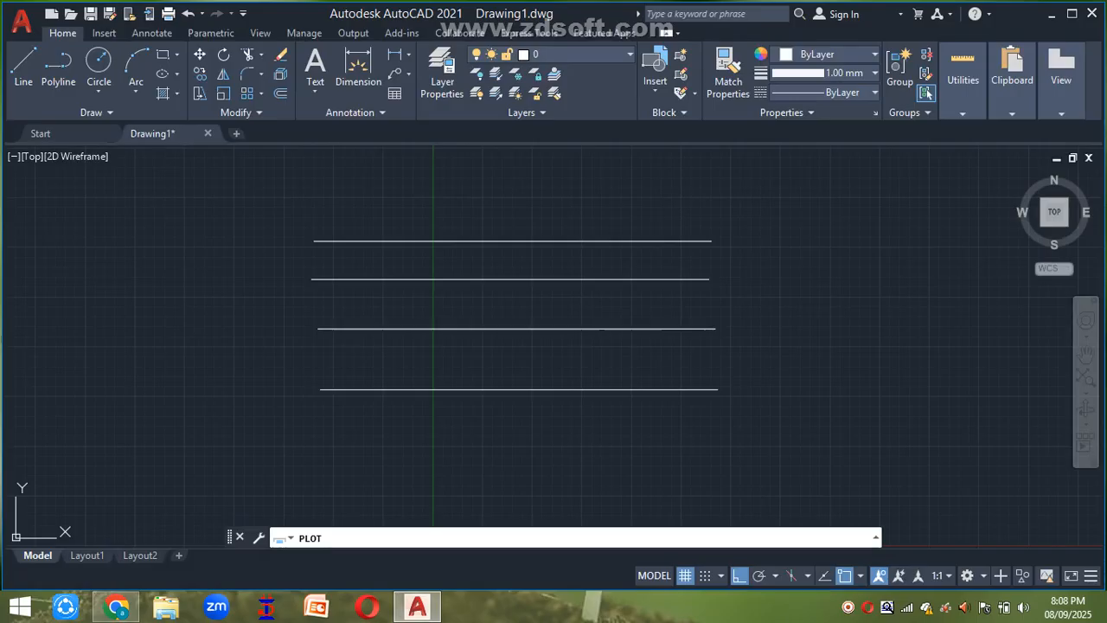
{"action": "key", "text": "Return"}
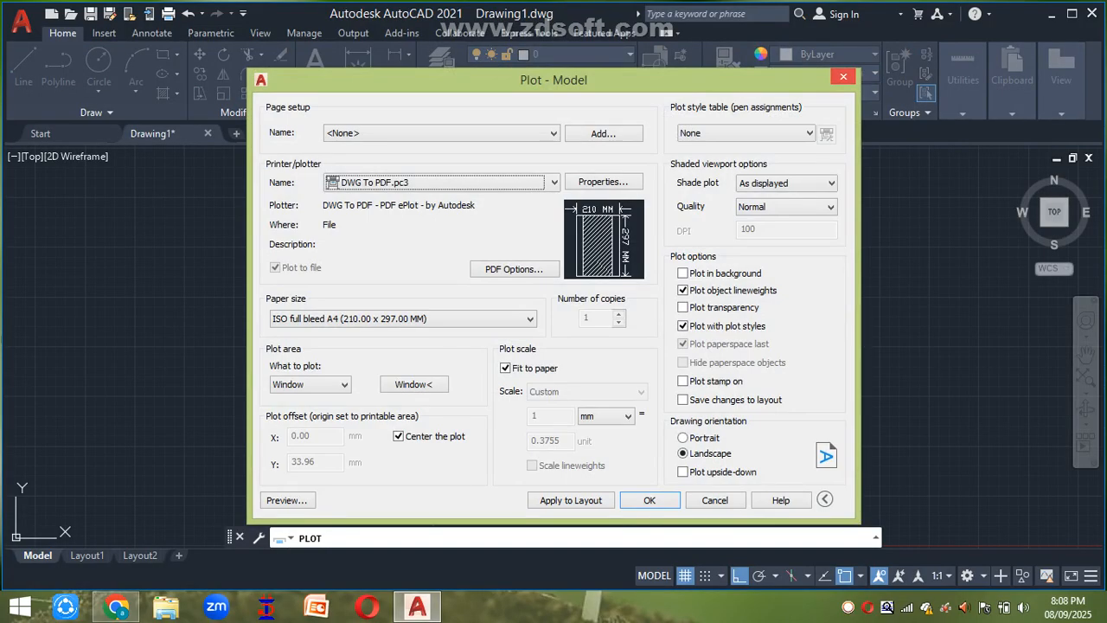
{"action": "left_click", "coordinate": [843, 77]}
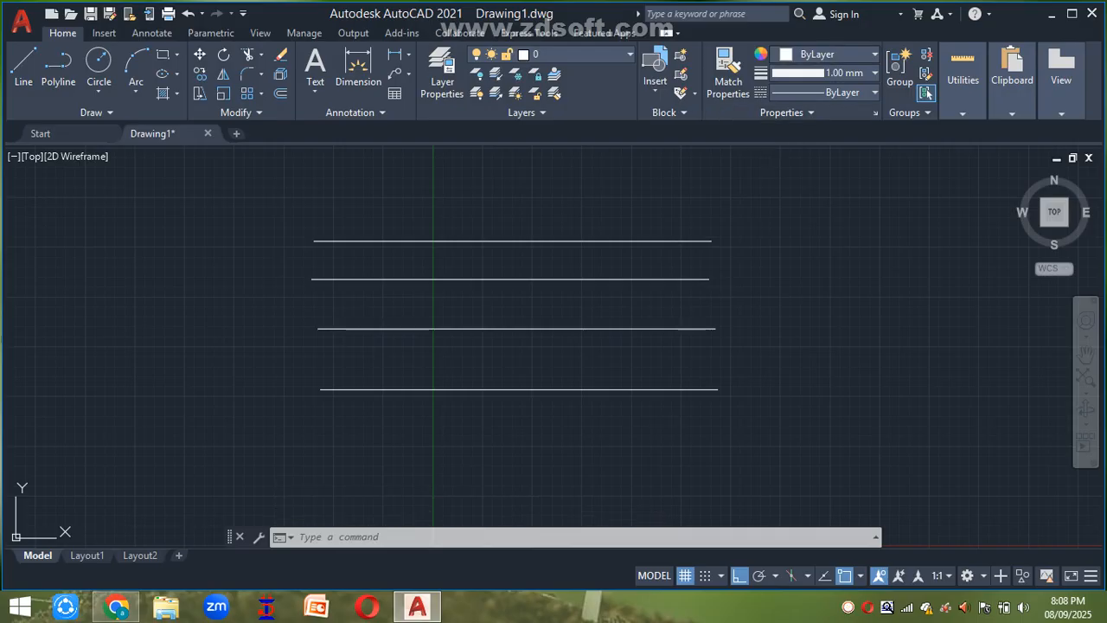
- Set the current color to 94,103,175 and draw a horizontal line above the top line, keeping the 1.00 mm lineweight
{"action": "left_click", "coordinate": [826, 54]}
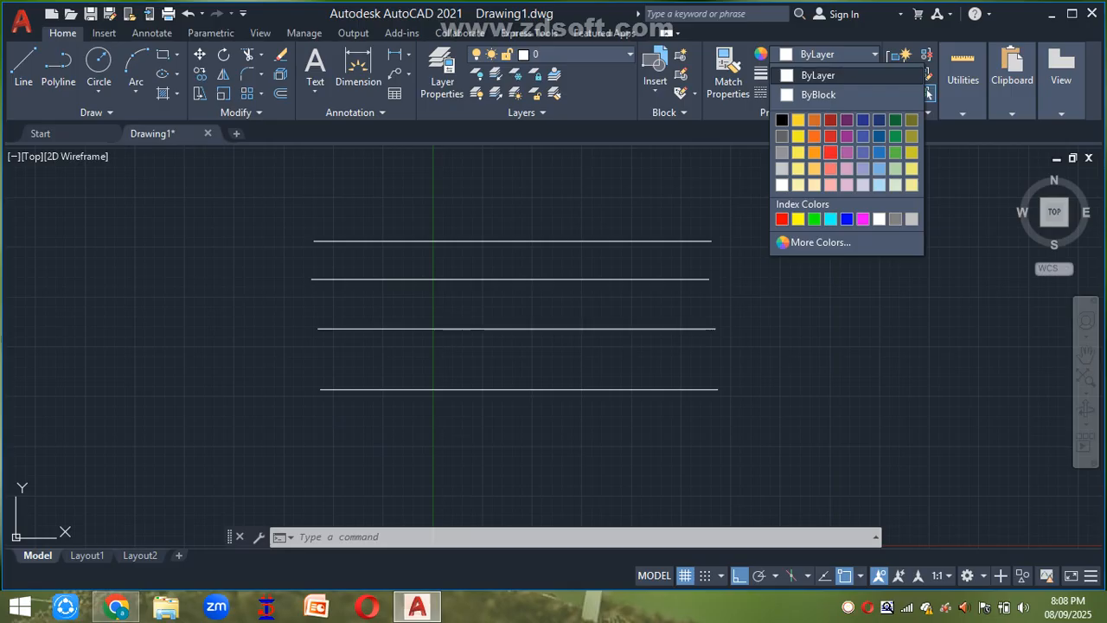
{"action": "left_click", "coordinate": [863, 119]}
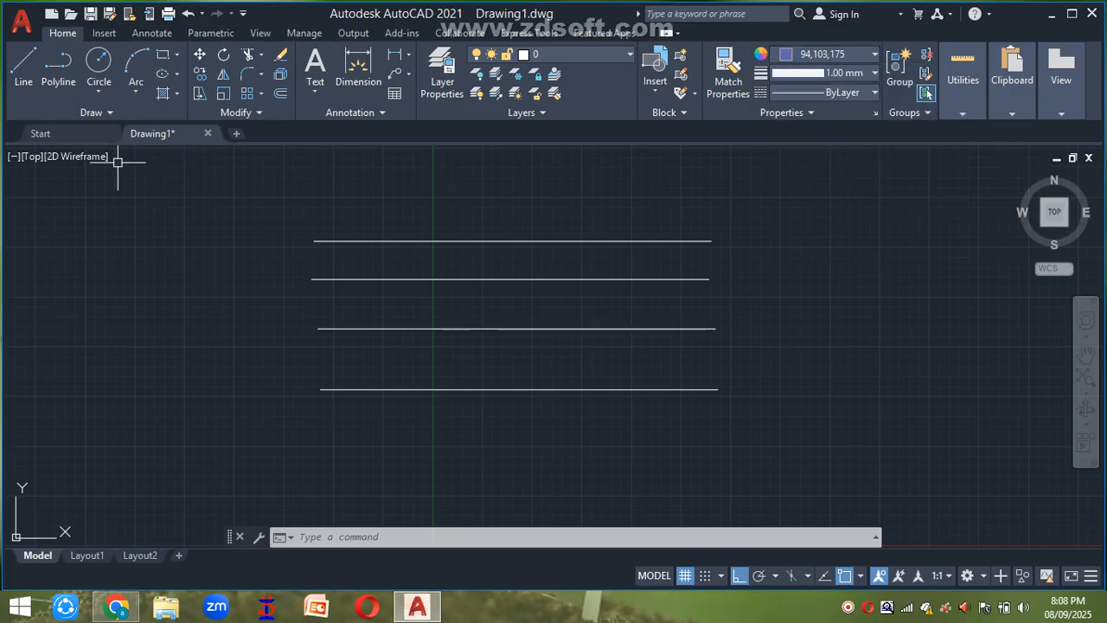
{"action": "left_click", "coordinate": [23, 68]}
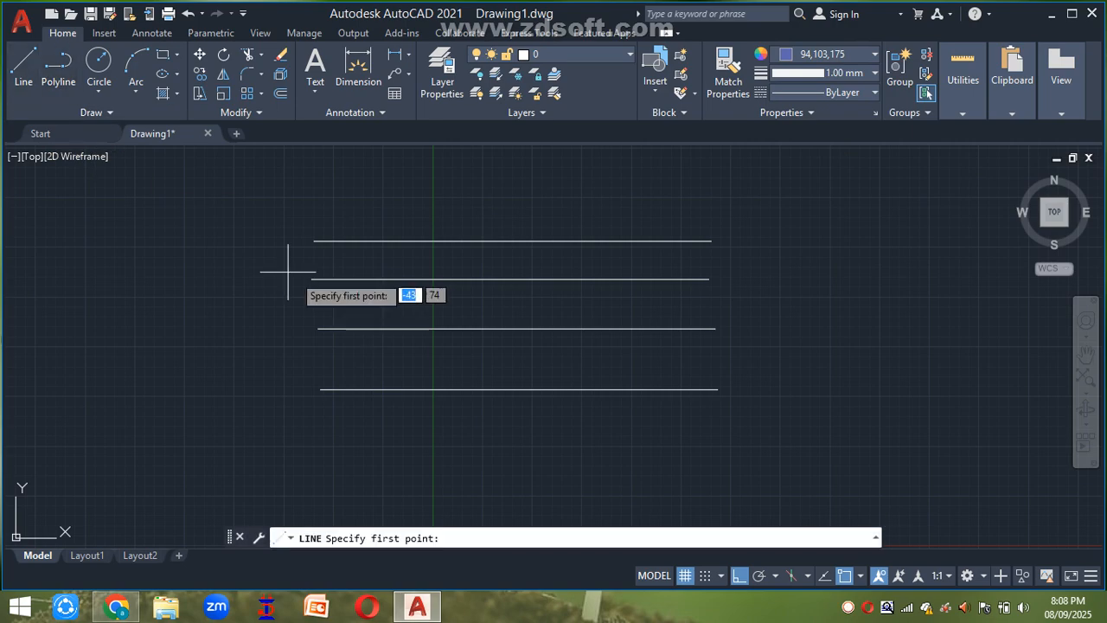
{"action": "left_click", "coordinate": [311, 201]}
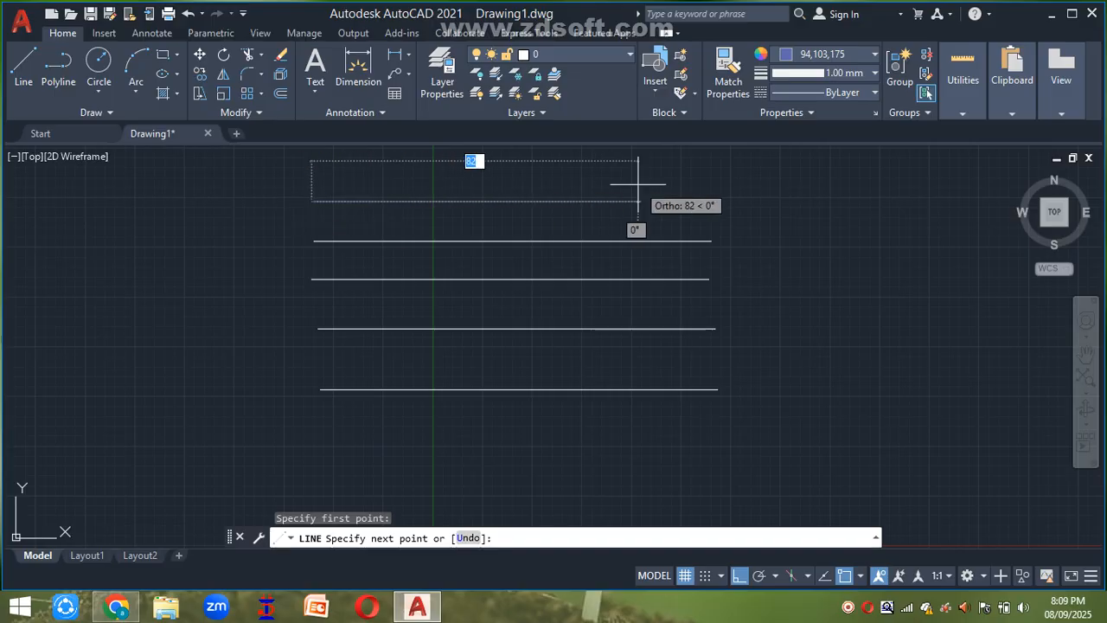
{"action": "left_click", "coordinate": [703, 201]}
{"action": "key", "text": "Escape"}
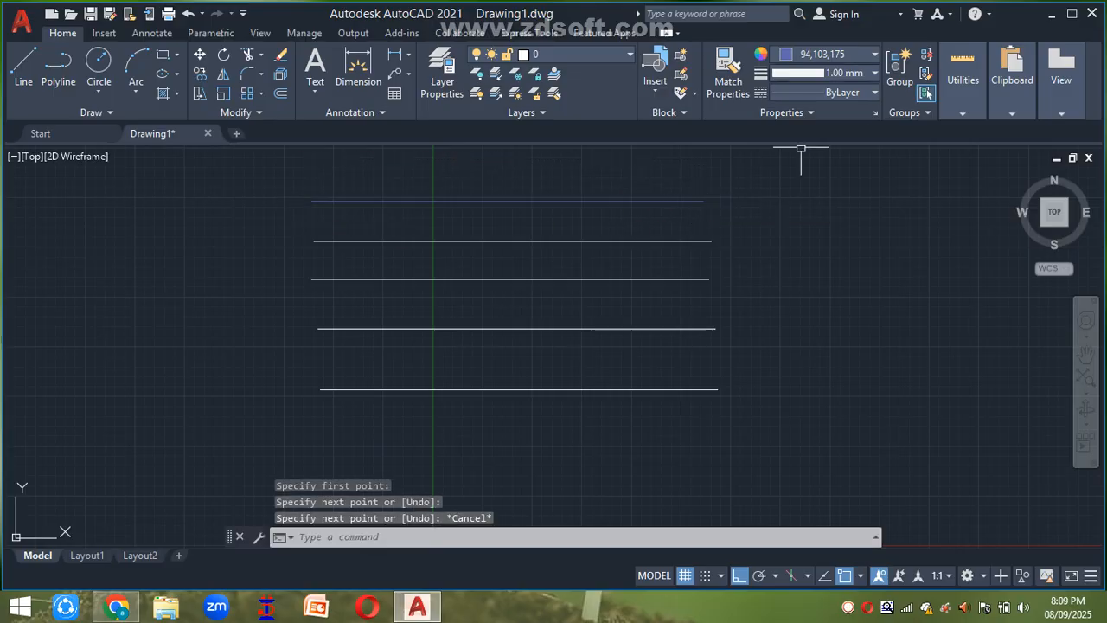
{"action": "left_click", "coordinate": [874, 73]}
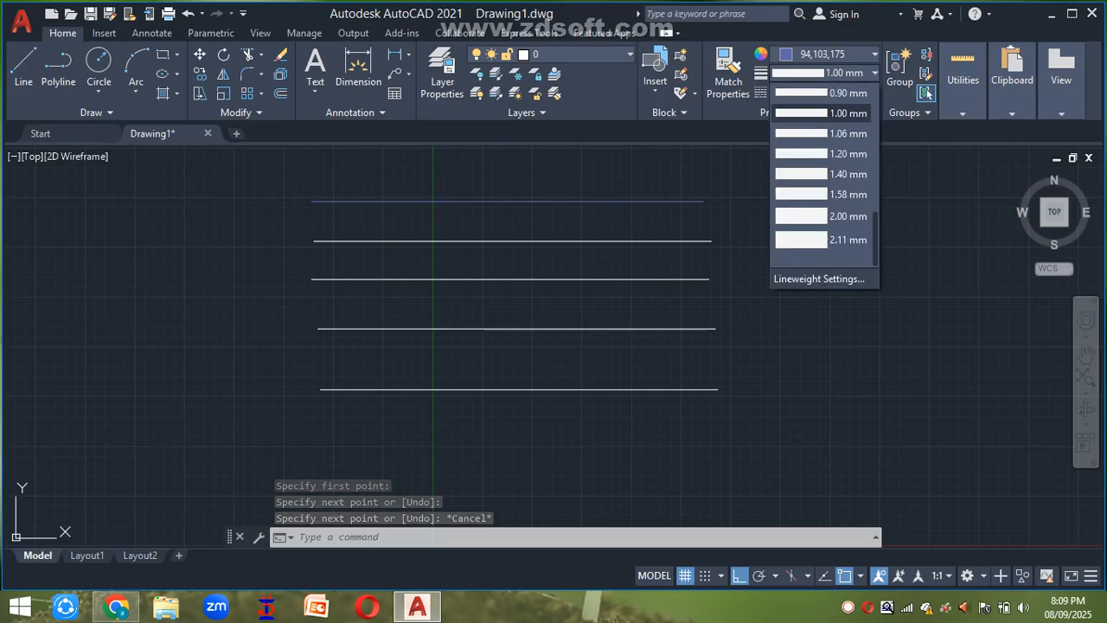
{"action": "left_click", "coordinate": [821, 112]}
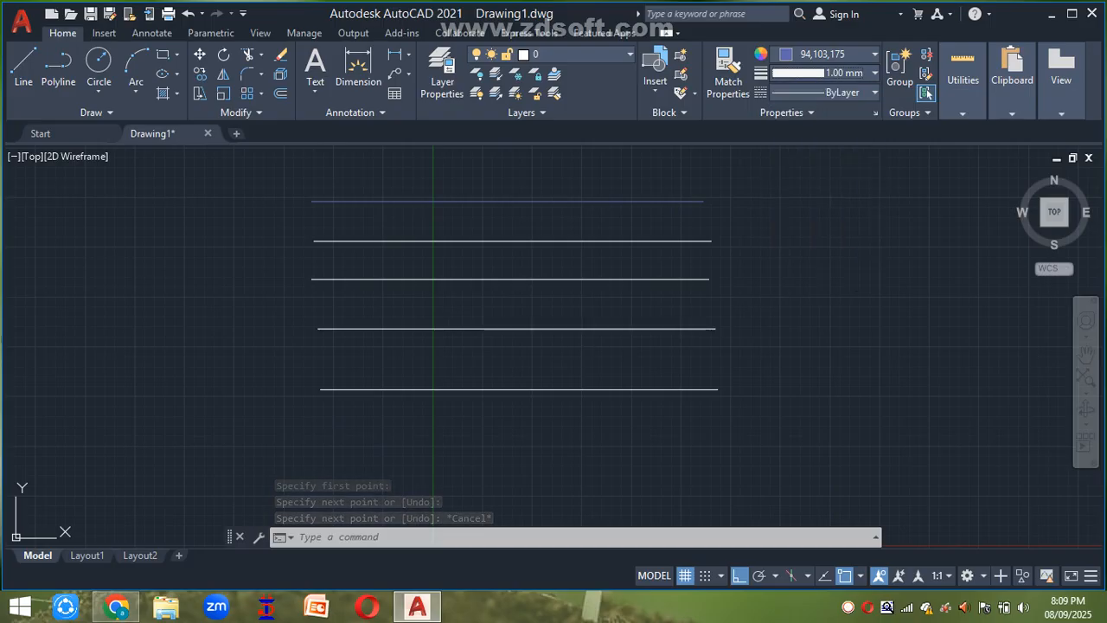
- Change the second line from the top to red 237,31,36 and the third line to pink 209,156,199
{"action": "left_click", "coordinate": [683, 241]}
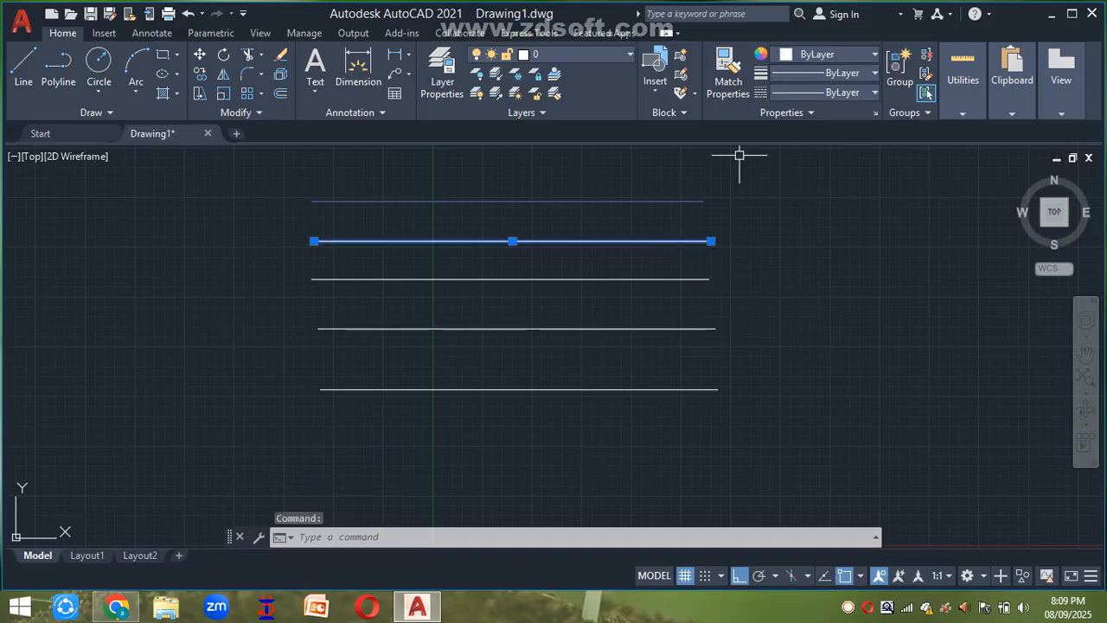
{"action": "left_click", "coordinate": [826, 54]}
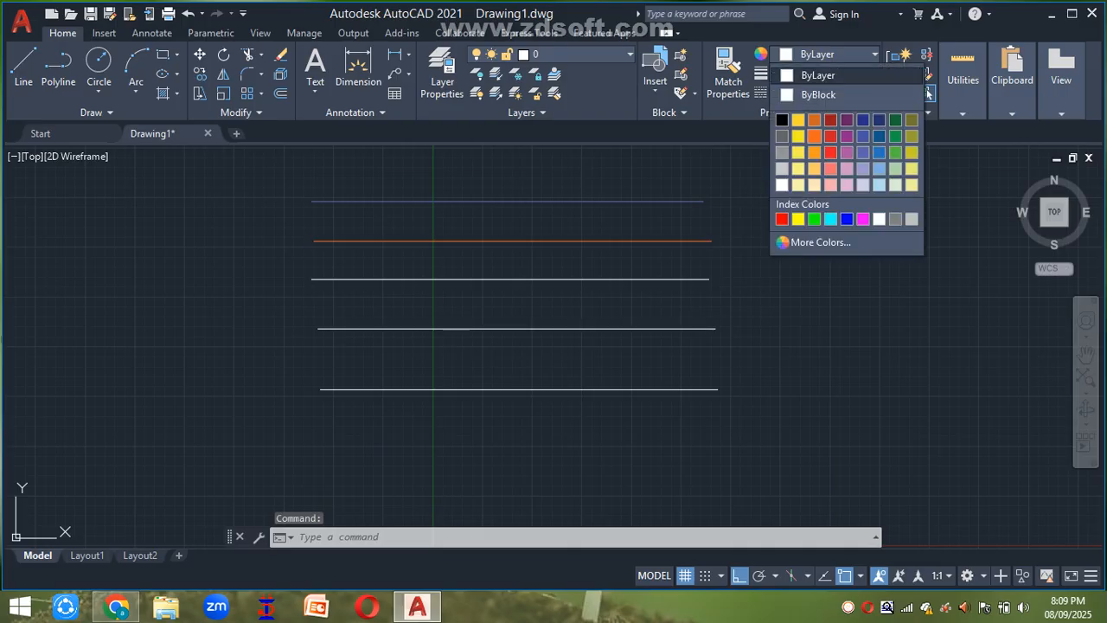
{"action": "left_click", "coordinate": [829, 149]}
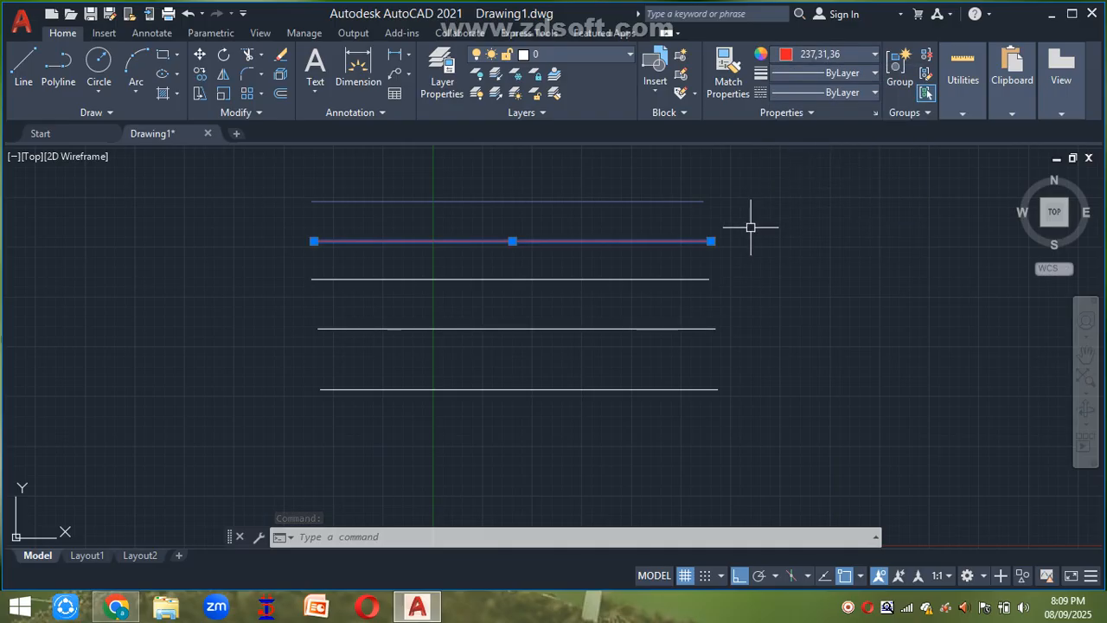
{"action": "left_click", "coordinate": [703, 278]}
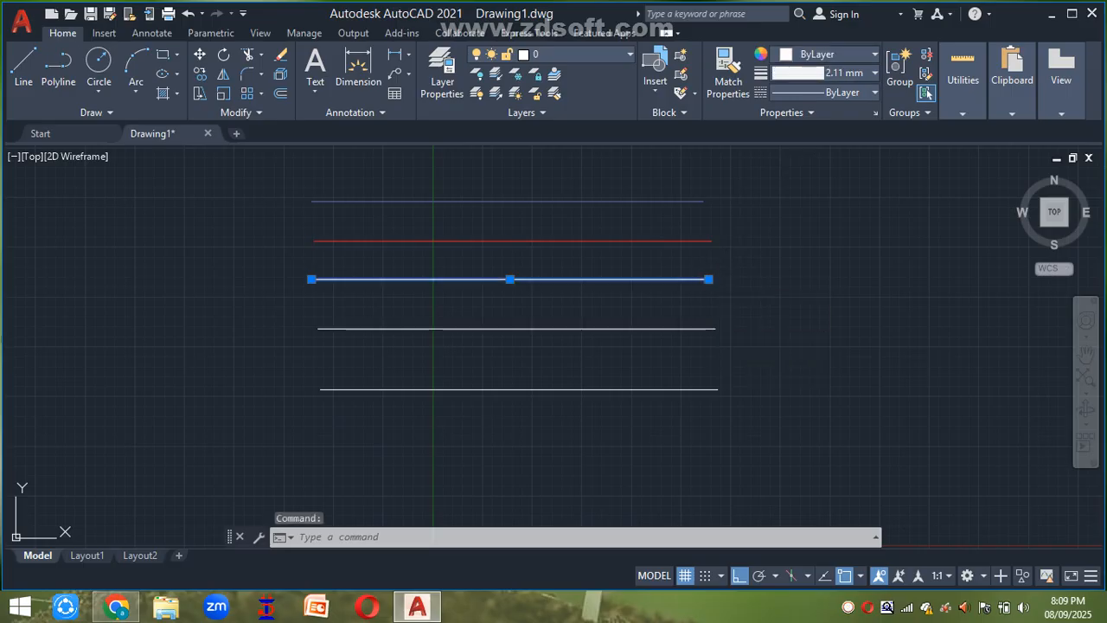
{"action": "left_click", "coordinate": [828, 53]}
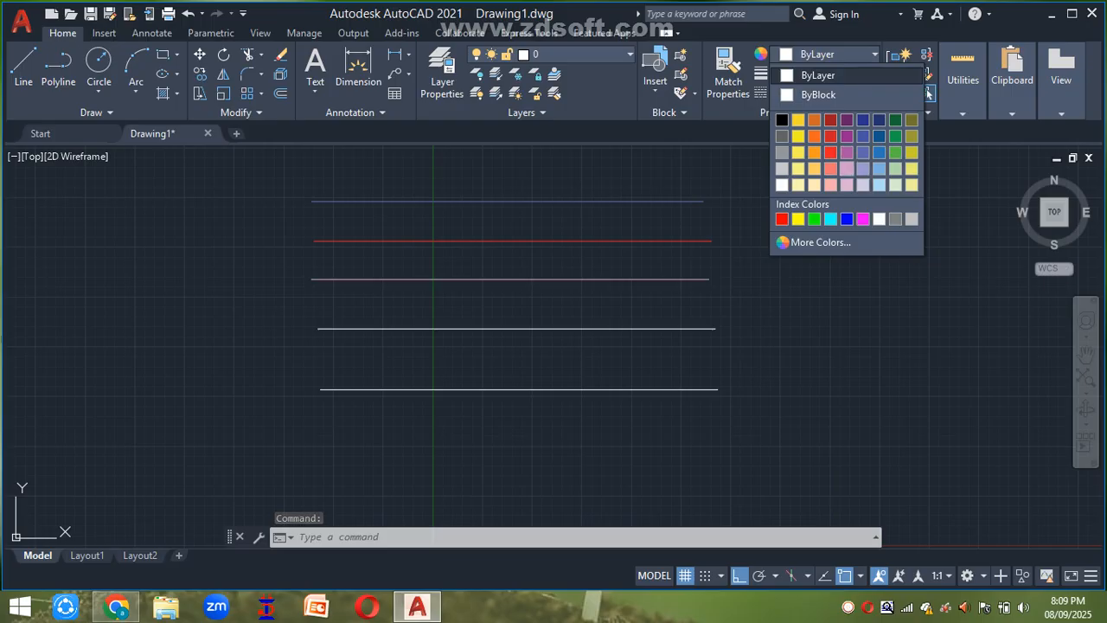
{"action": "left_click", "coordinate": [847, 183]}
{"action": "key", "text": "Escape"}
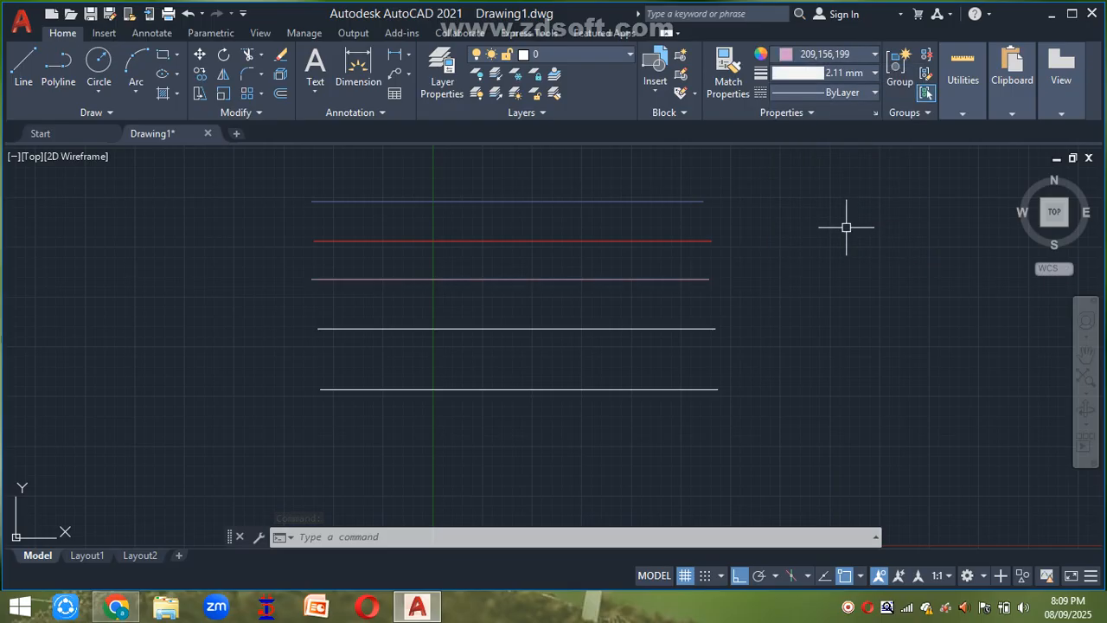
- Change the fourth line from the top to the magenta index color and the lowest line to yellow
{"action": "left_click", "coordinate": [698, 329]}
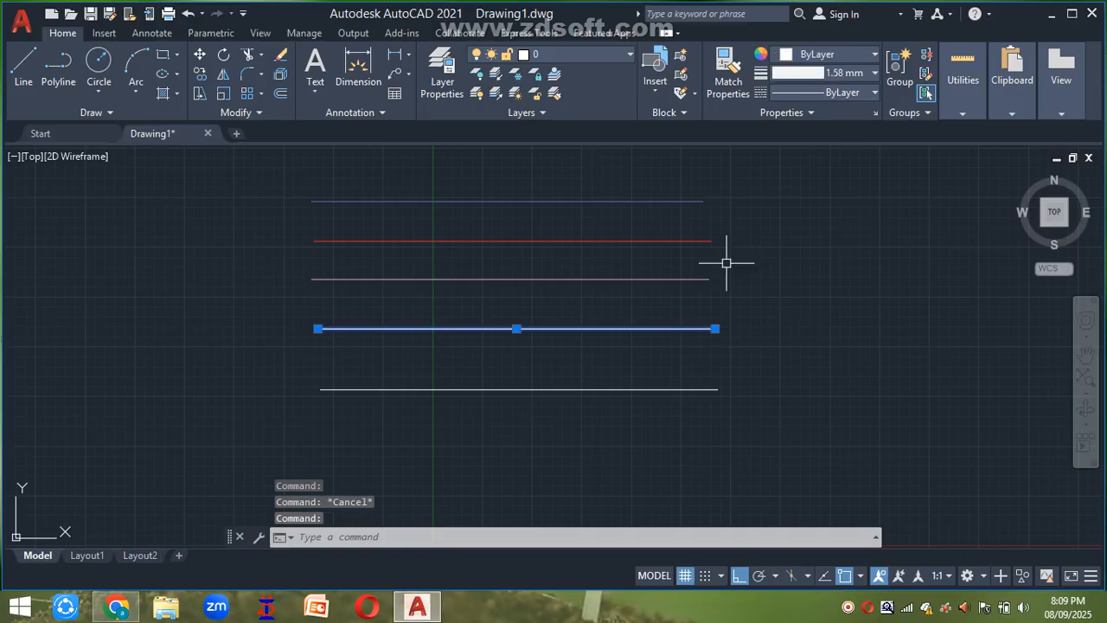
{"action": "left_click", "coordinate": [826, 53]}
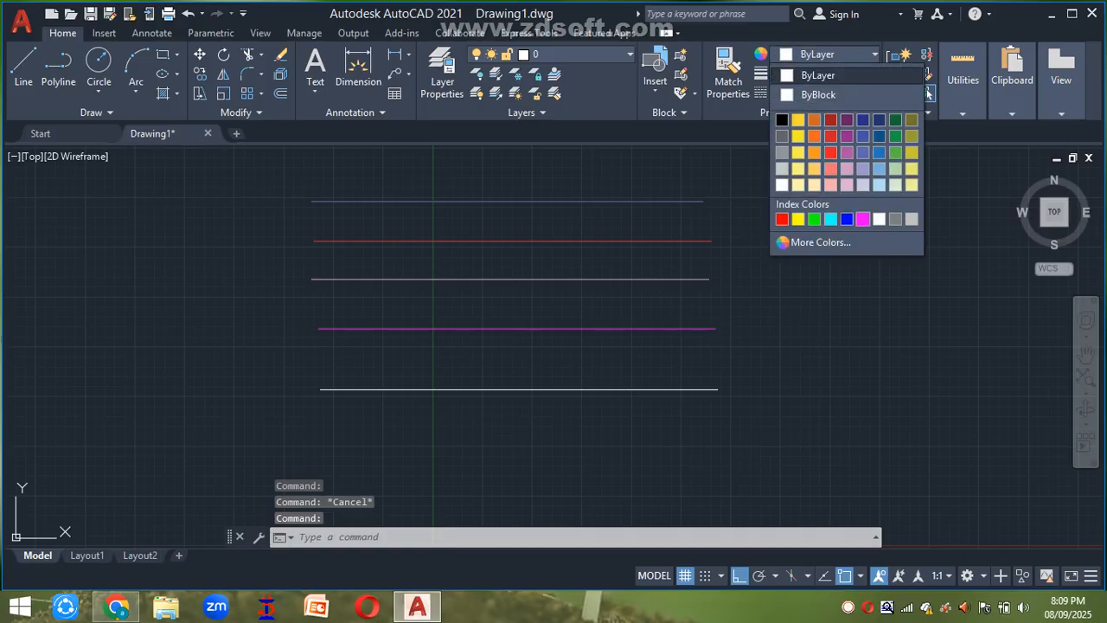
{"action": "left_click", "coordinate": [863, 219]}
{"action": "key", "text": "Escape"}
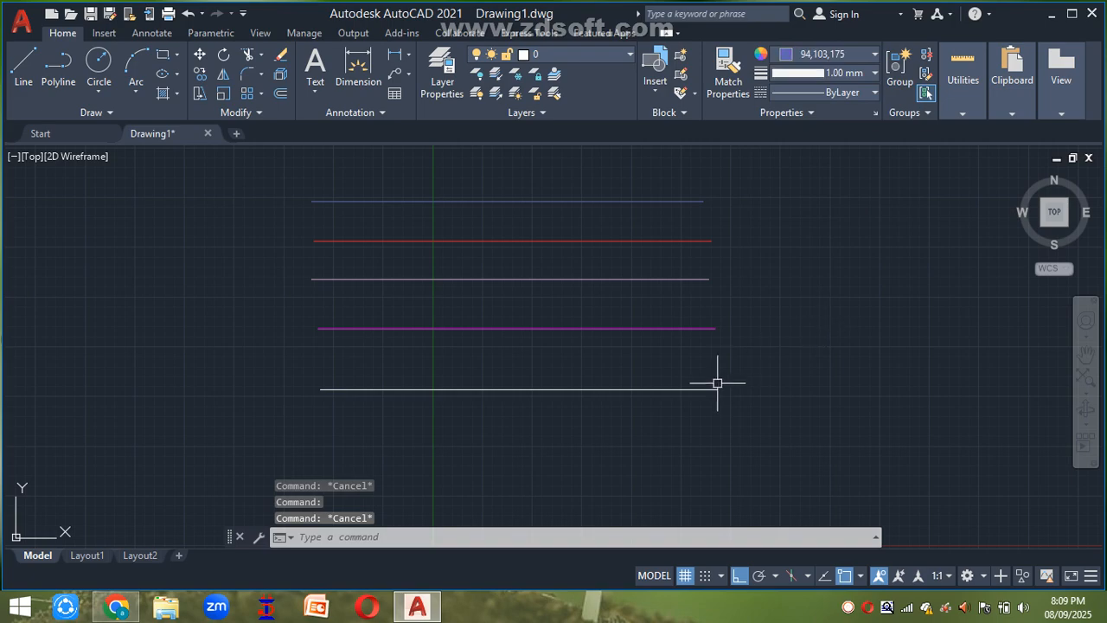
{"action": "left_click", "coordinate": [709, 389]}
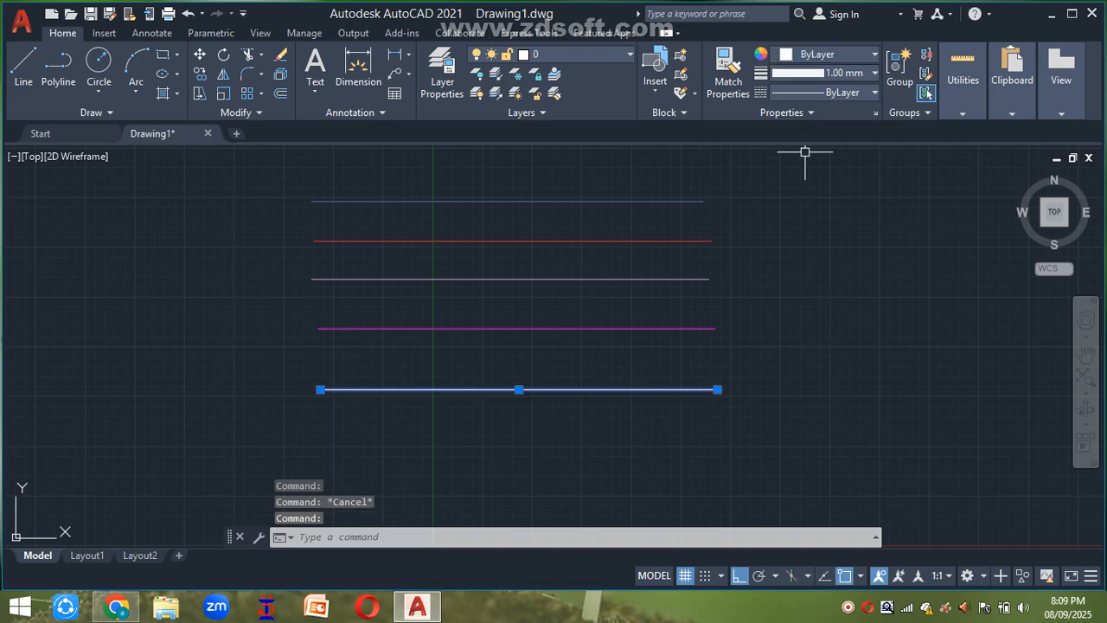
{"action": "left_click", "coordinate": [826, 53]}
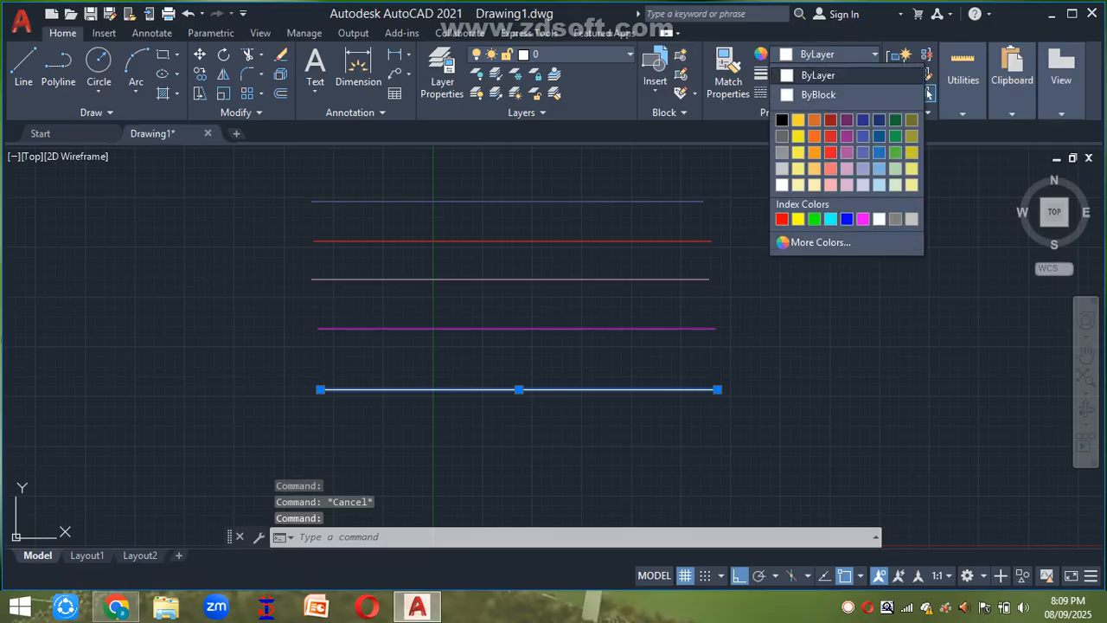
{"action": "left_click", "coordinate": [798, 153]}
{"action": "key", "text": "Escape"}
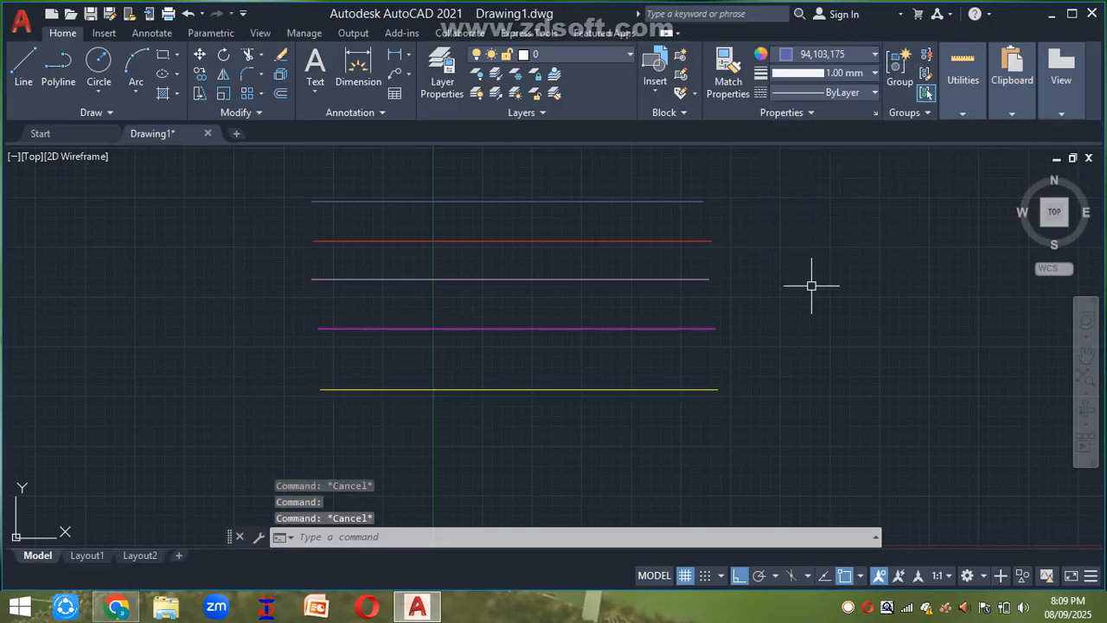
- Start a plot setup with the DWG To PDF.pc3 plotter and ISO full bleed A4 (210.00 x 297.00 MM) paper
{"action": "key", "text": "ctrl+p"}
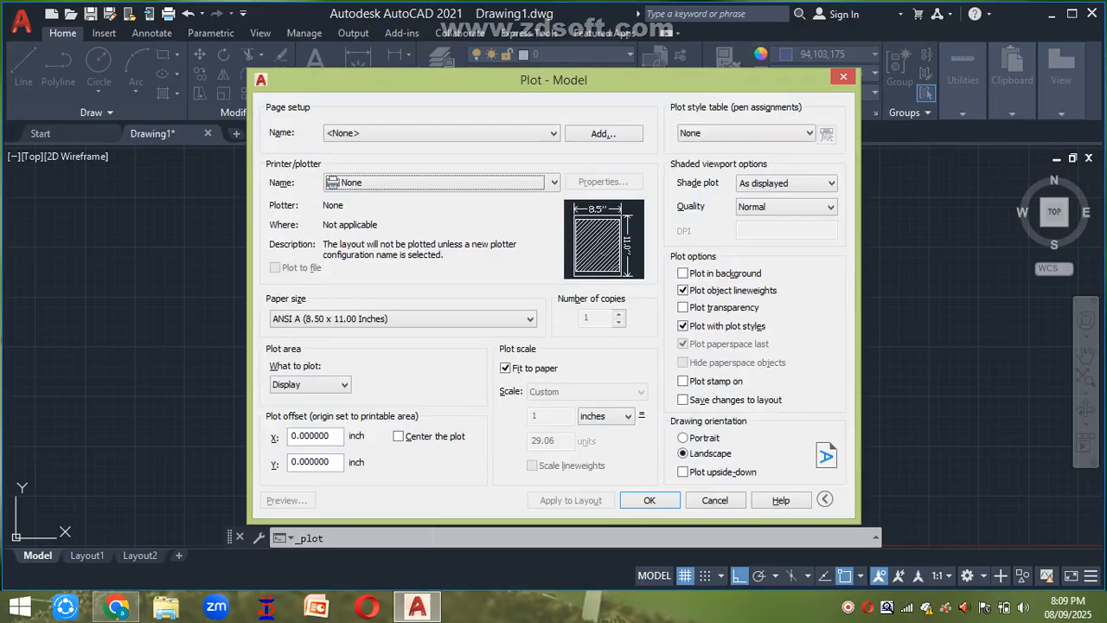
{"action": "left_click", "coordinate": [442, 182]}
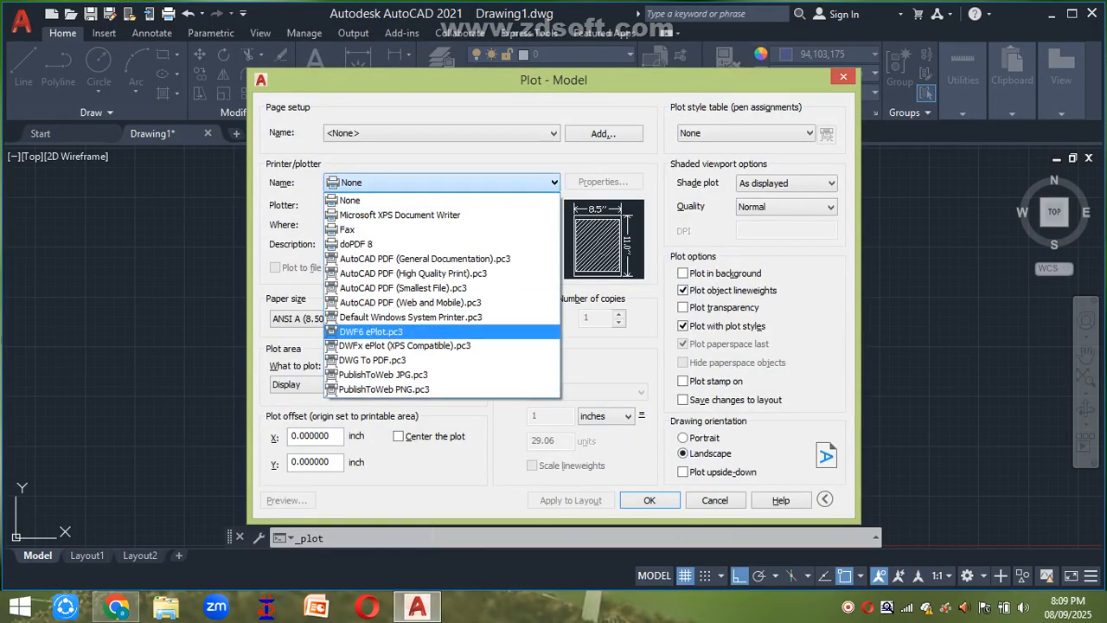
{"action": "key", "text": "Return"}
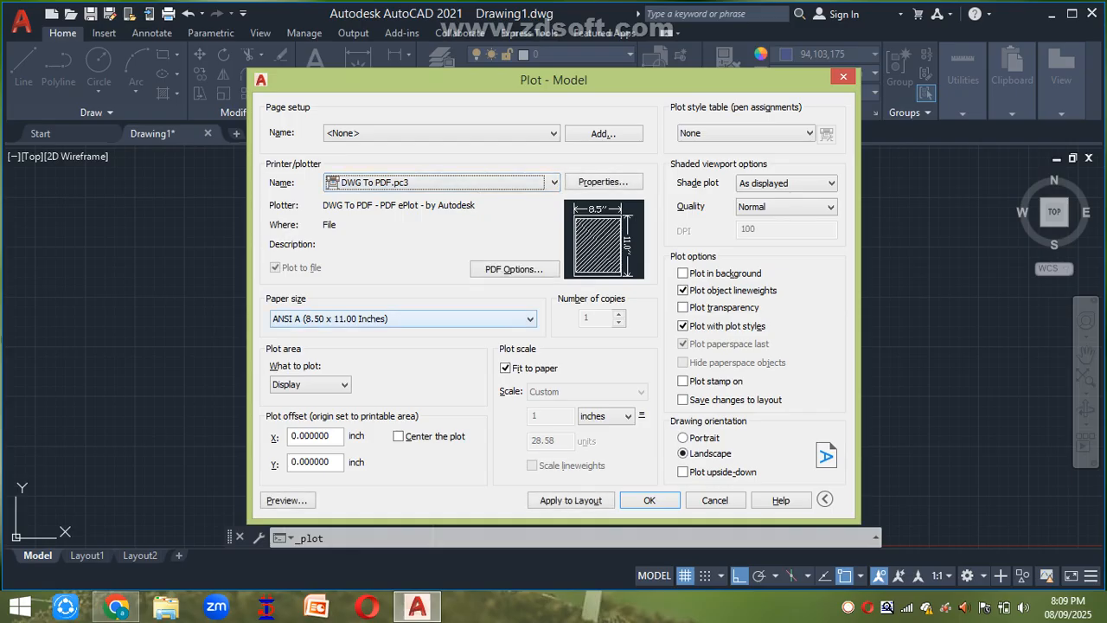
{"action": "left_click", "coordinate": [403, 320]}
{"action": "key", "text": "Home"}
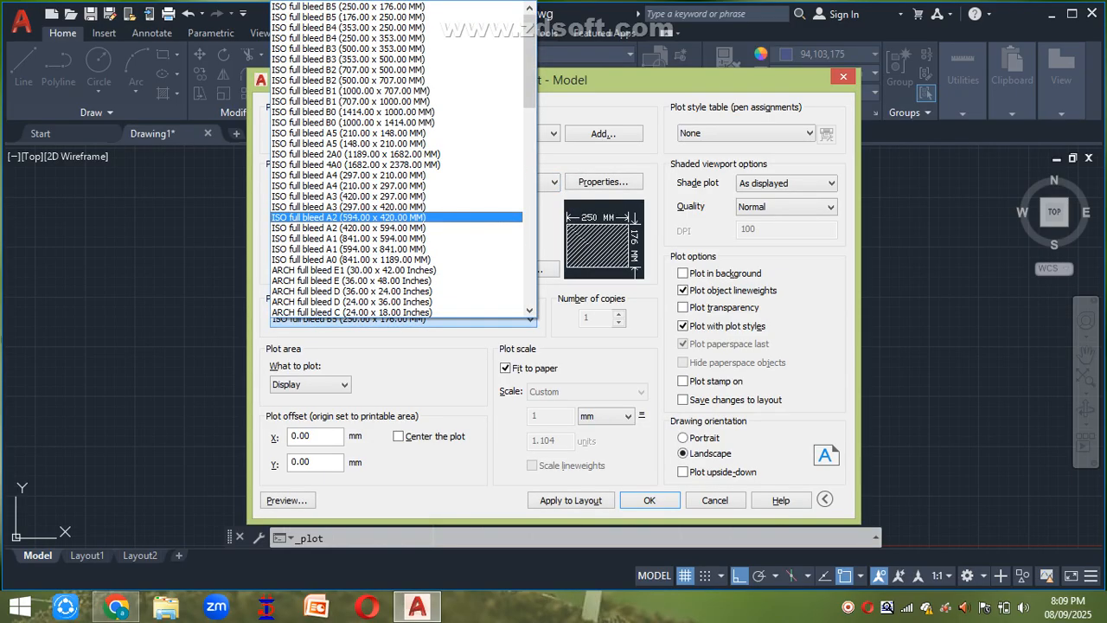
{"action": "key", "text": "Up"}
{"action": "key", "text": "Up"}
{"action": "key", "text": "Up"}
{"action": "key", "text": "Return"}
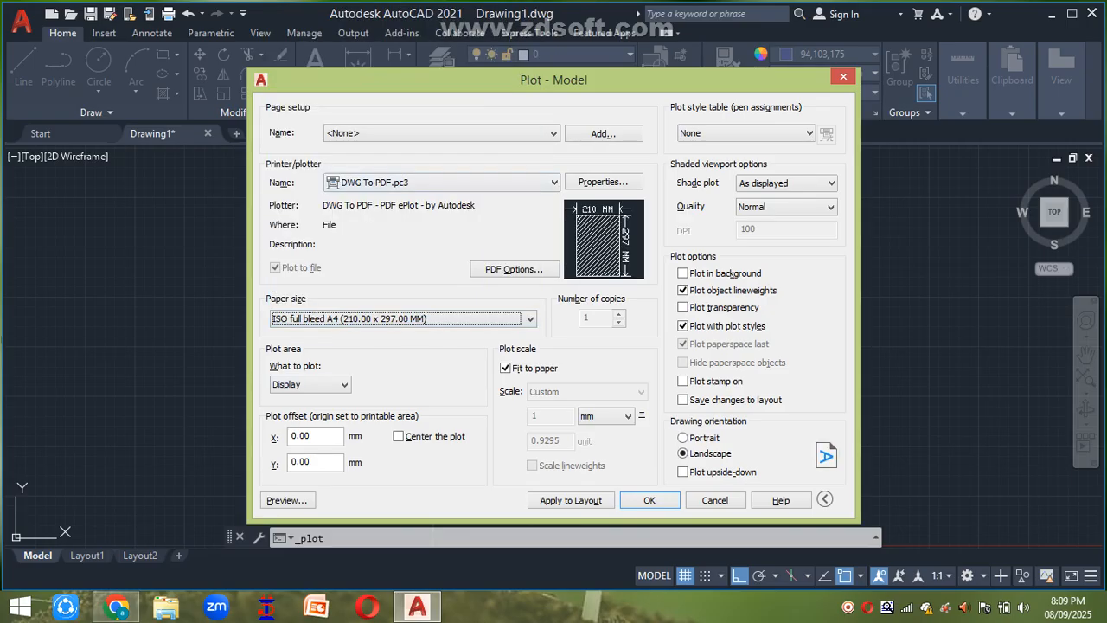
- Set the plot area to a window enclosing all five colored lines and center the plot
{"action": "left_click", "coordinate": [310, 384]}
{"action": "left_click", "coordinate": [294, 430]}
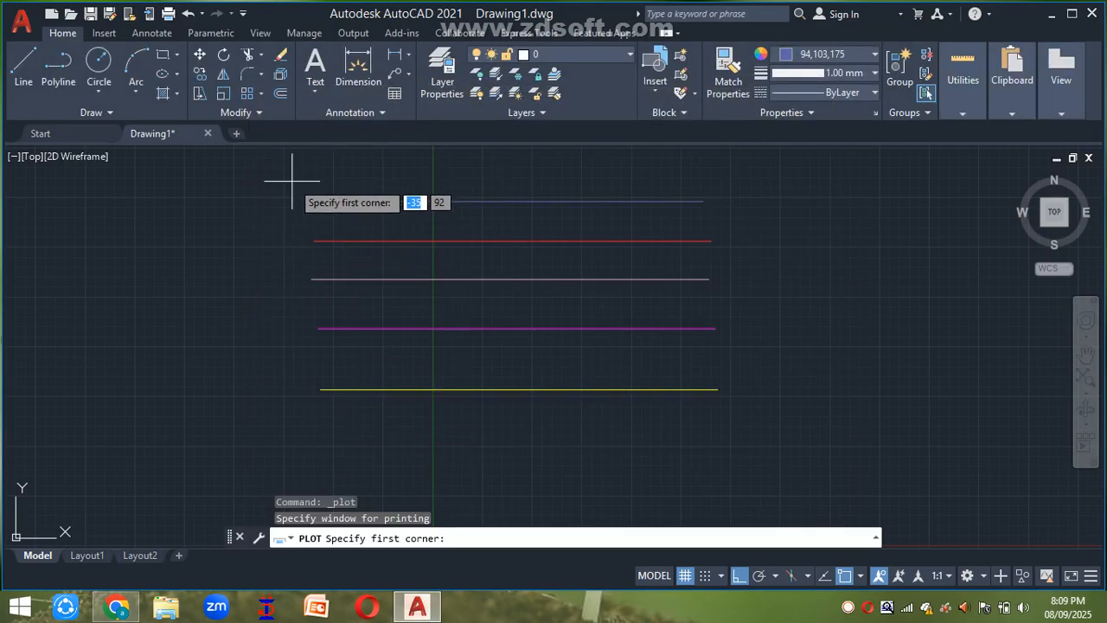
{"action": "left_click", "coordinate": [292, 180]}
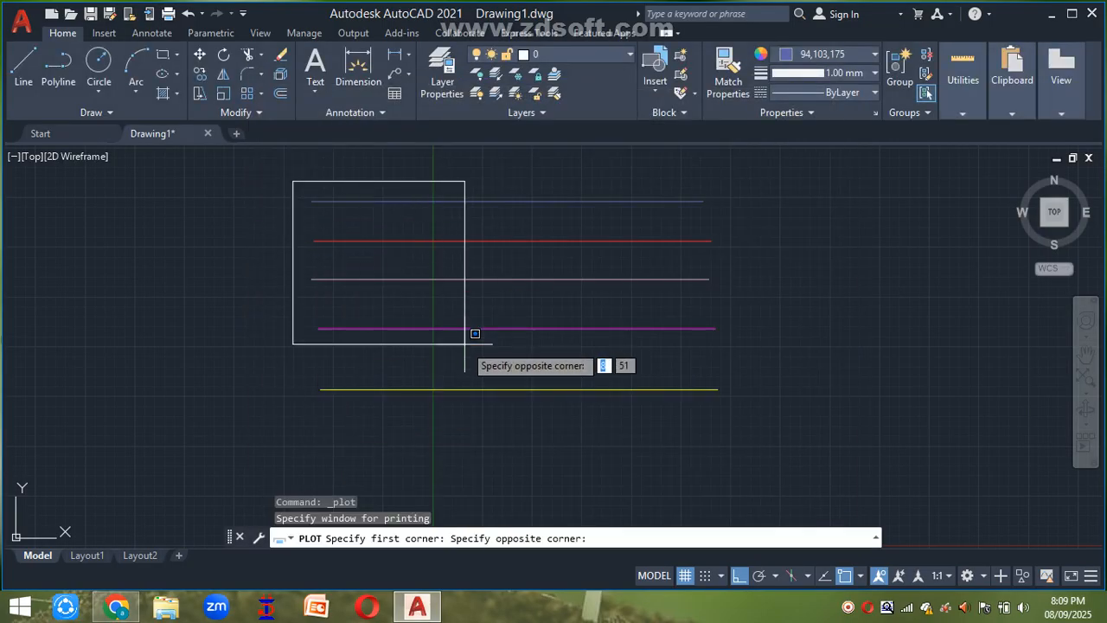
{"action": "left_click", "coordinate": [739, 415]}
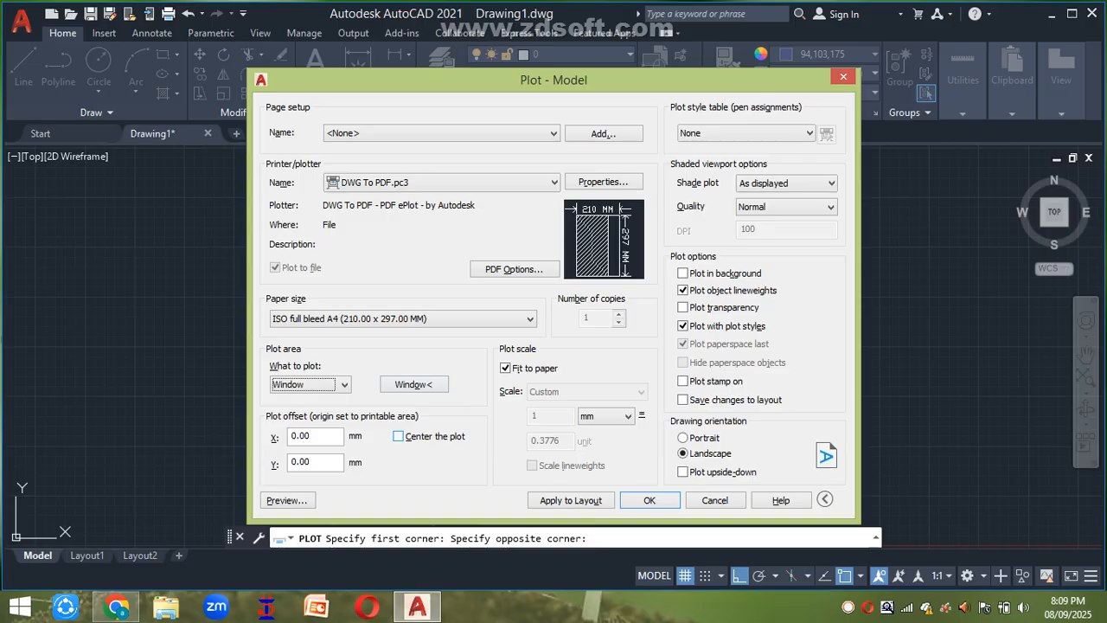
{"action": "left_click", "coordinate": [399, 436]}
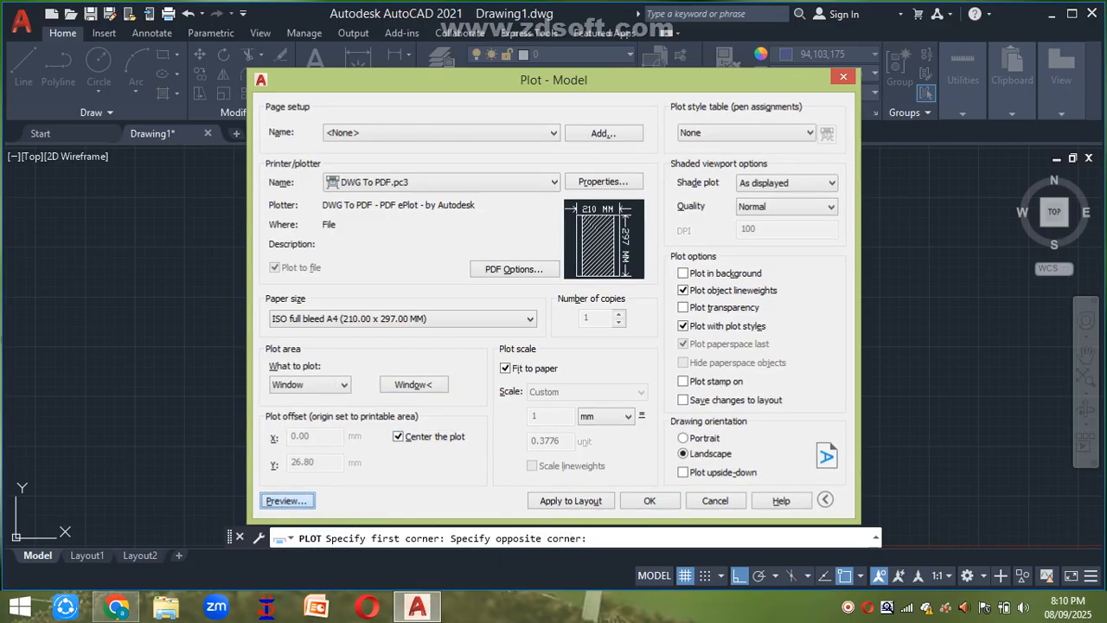
- Preview the plot to check the colors and thicknesses of the five lines, and close the plot setup without plotting
{"action": "left_click", "coordinate": [286, 499]}
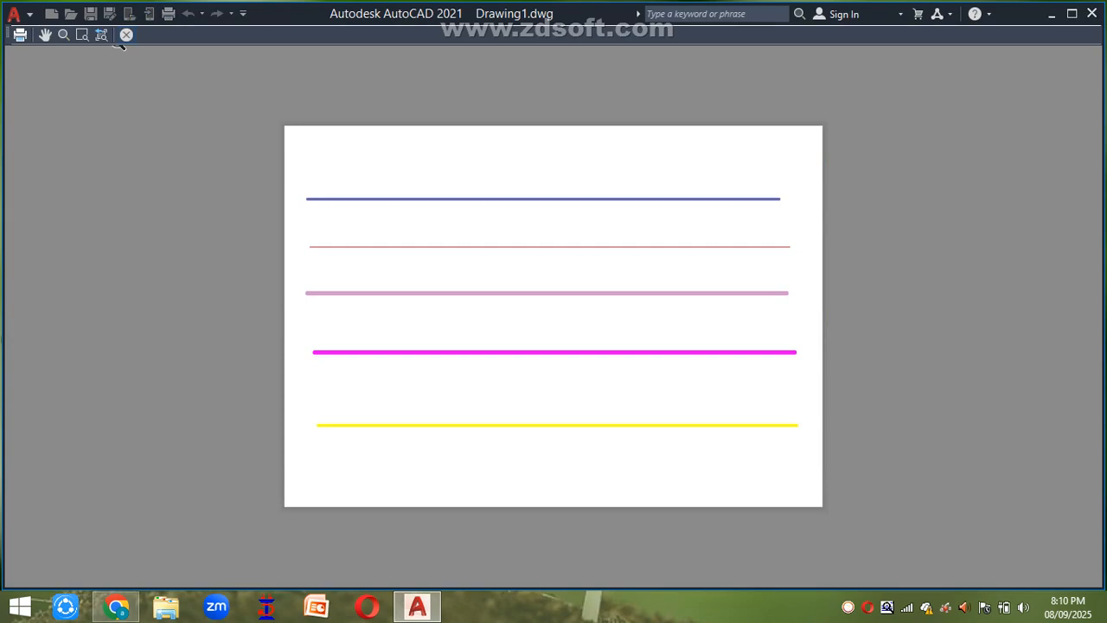
{"action": "left_click", "coordinate": [126, 35]}
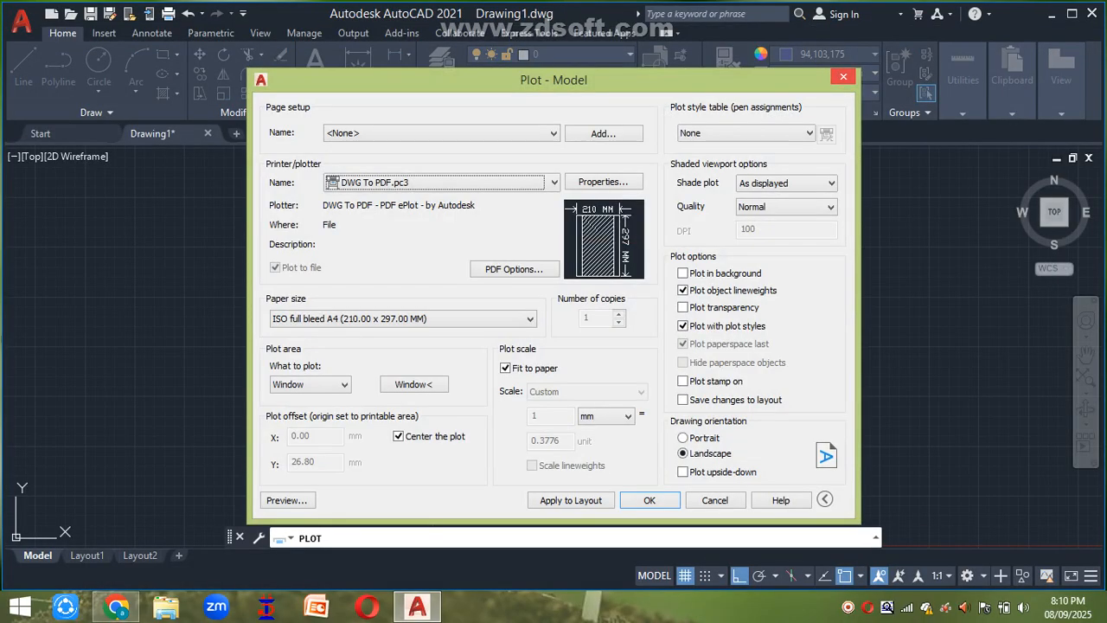
{"action": "left_click", "coordinate": [843, 76]}
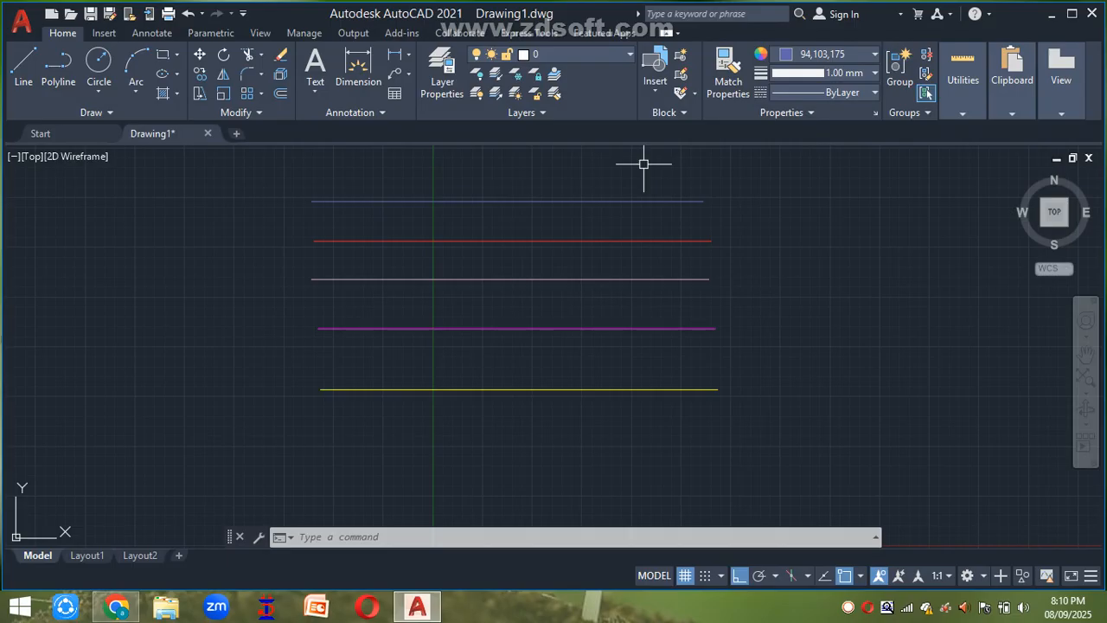
- Delete all five lines from the drawing
{"action": "key", "text": "ctrl+a"}
{"action": "key", "text": "Delete"}
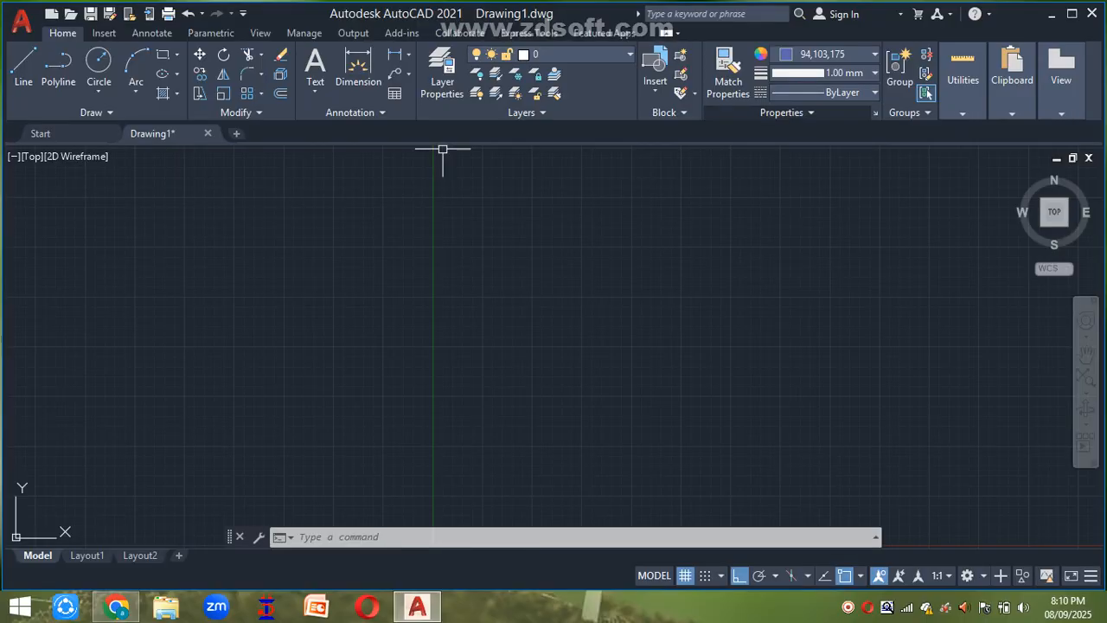
- Open the Linetype Manager's list of loadable linetypes and look through the types available in acad.lin
{"action": "left_click", "coordinate": [826, 91]}
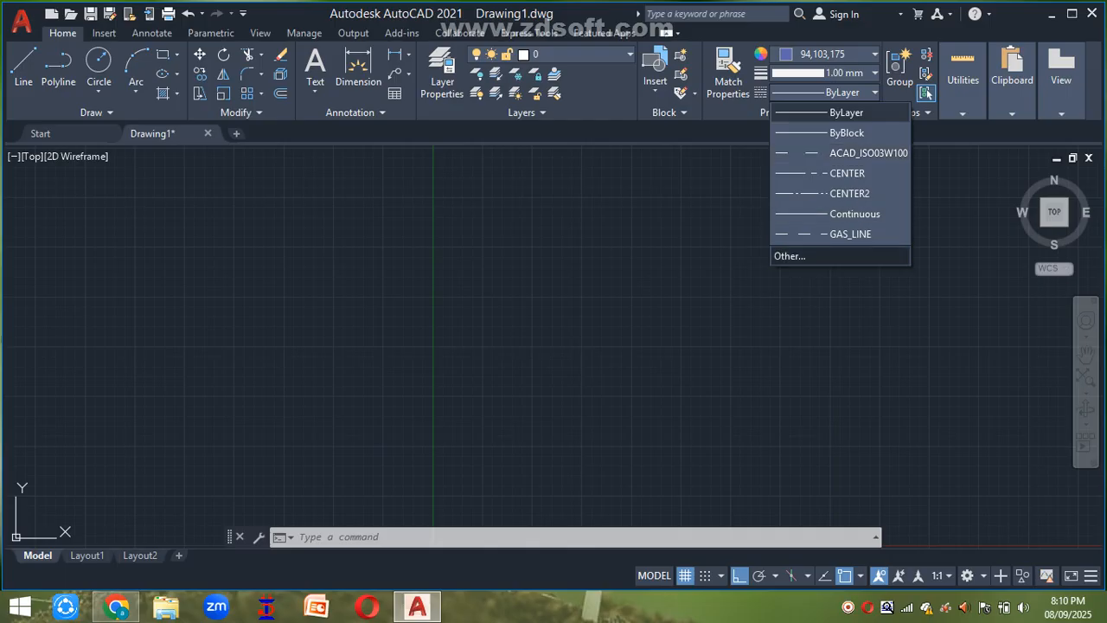
{"action": "left_click", "coordinate": [790, 256]}
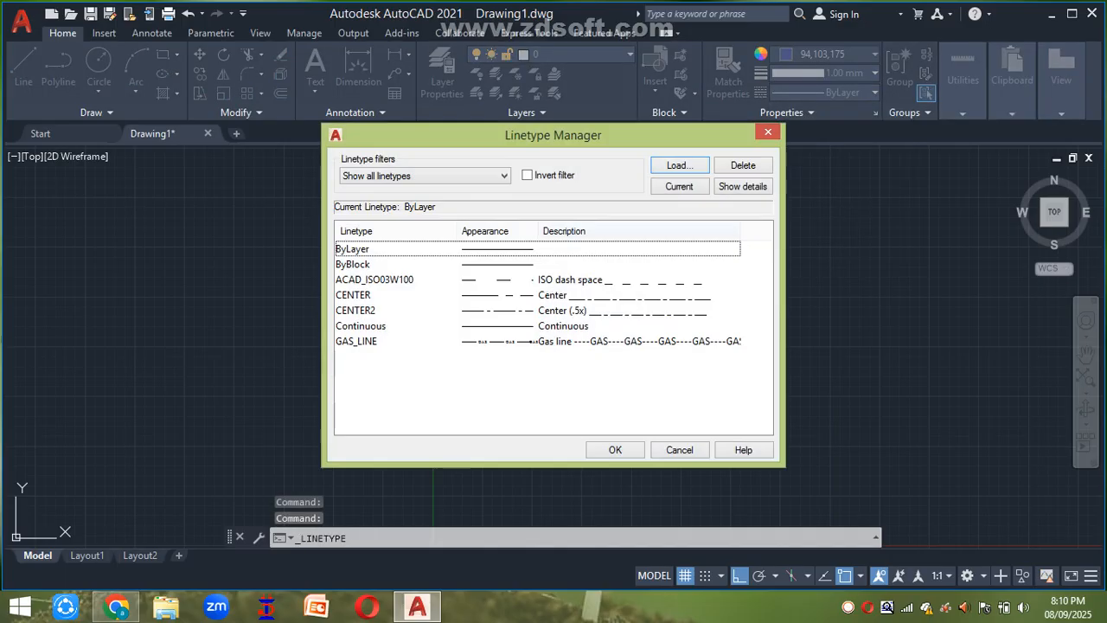
{"action": "left_click", "coordinate": [679, 164]}
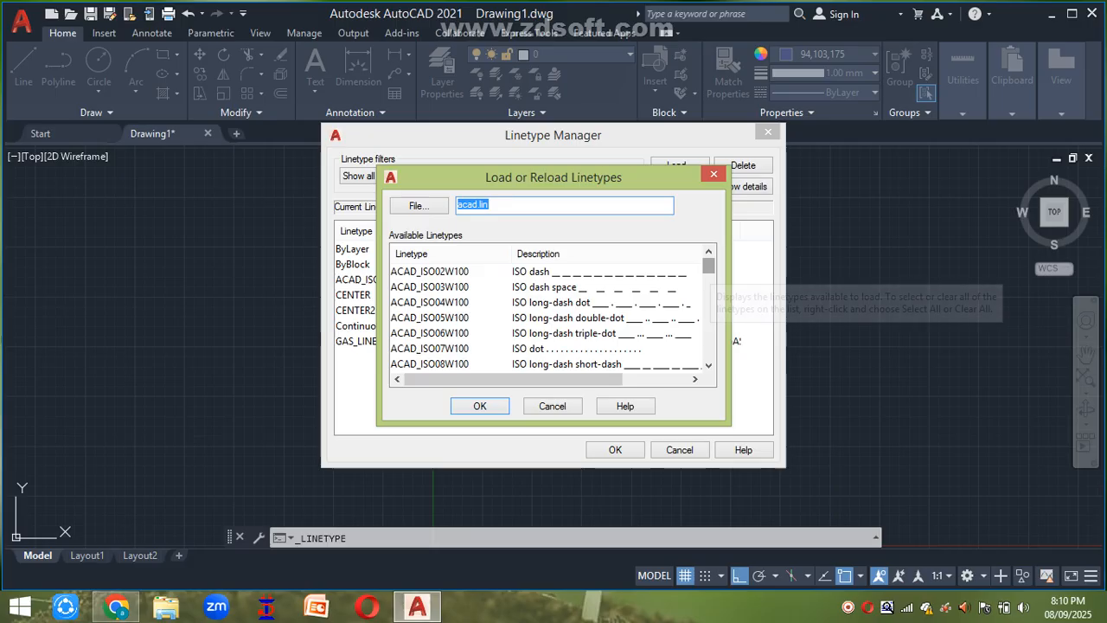
{"action": "scroll", "coordinate": [708, 278], "scroll_direction": "down", "scroll_amount": 3}
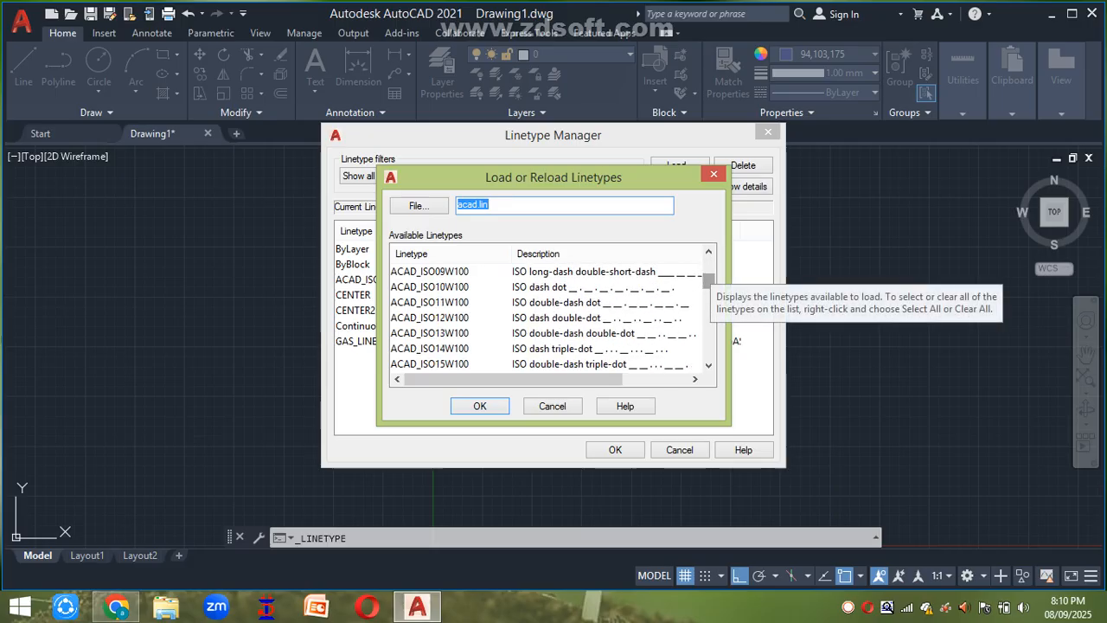
{"action": "scroll", "coordinate": [709, 286], "scroll_direction": "down", "scroll_amount": 1}
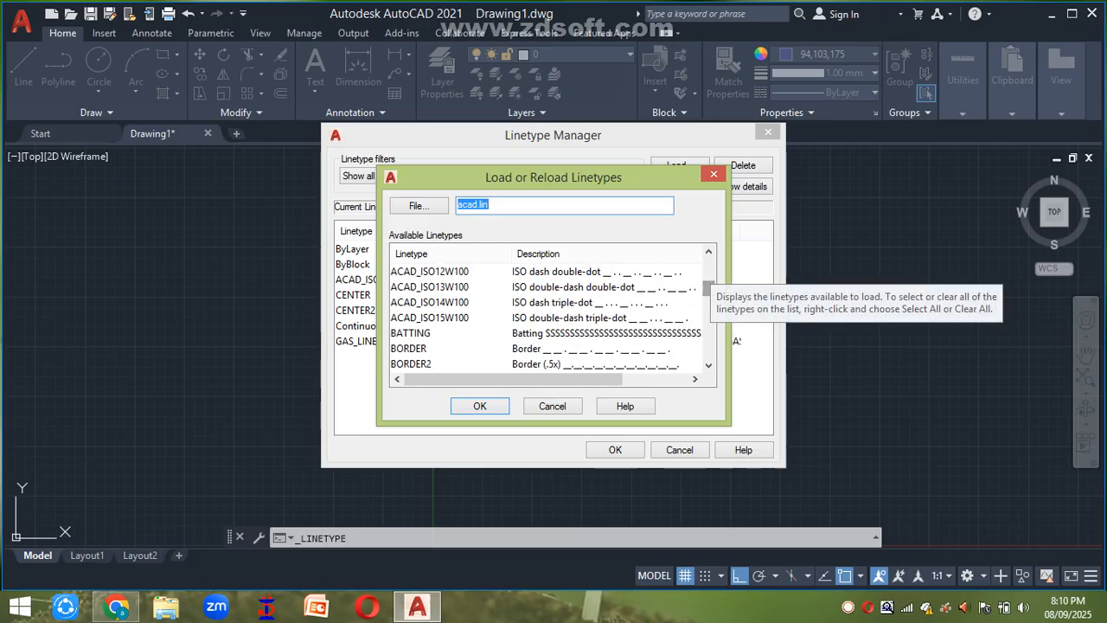
{"action": "scroll", "coordinate": [709, 290], "scroll_direction": "down", "scroll_amount": 2}
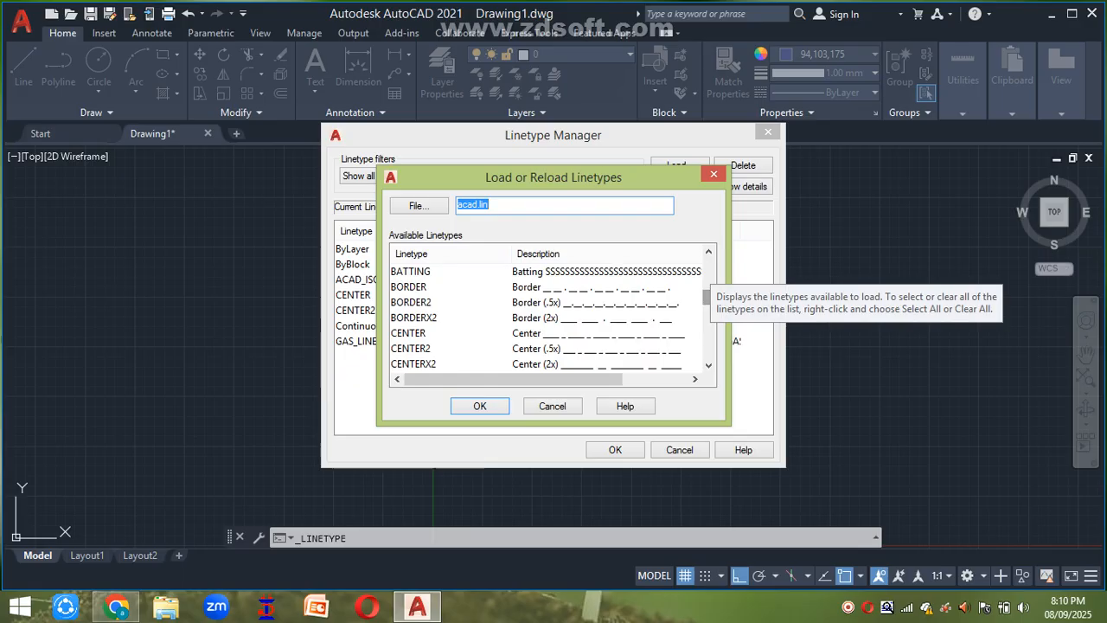
{"action": "scroll", "coordinate": [709, 294], "scroll_direction": "down", "scroll_amount": 2}
{"action": "scroll", "coordinate": [709, 298], "scroll_direction": "down", "scroll_amount": 4}
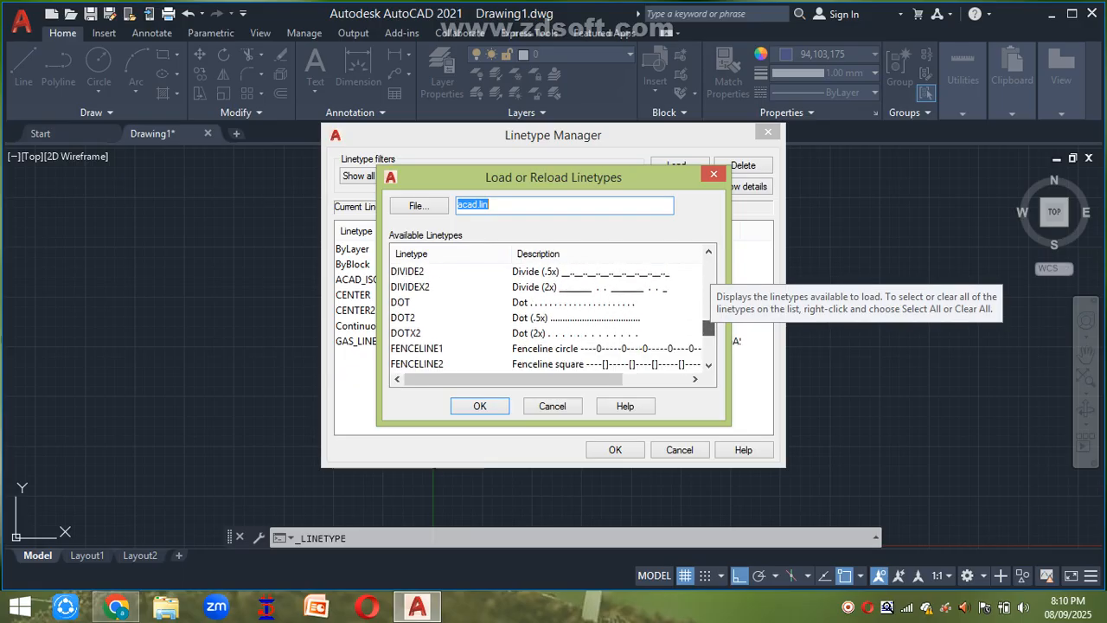
{"action": "scroll", "coordinate": [708, 298], "scroll_direction": "down", "scroll_amount": 2}
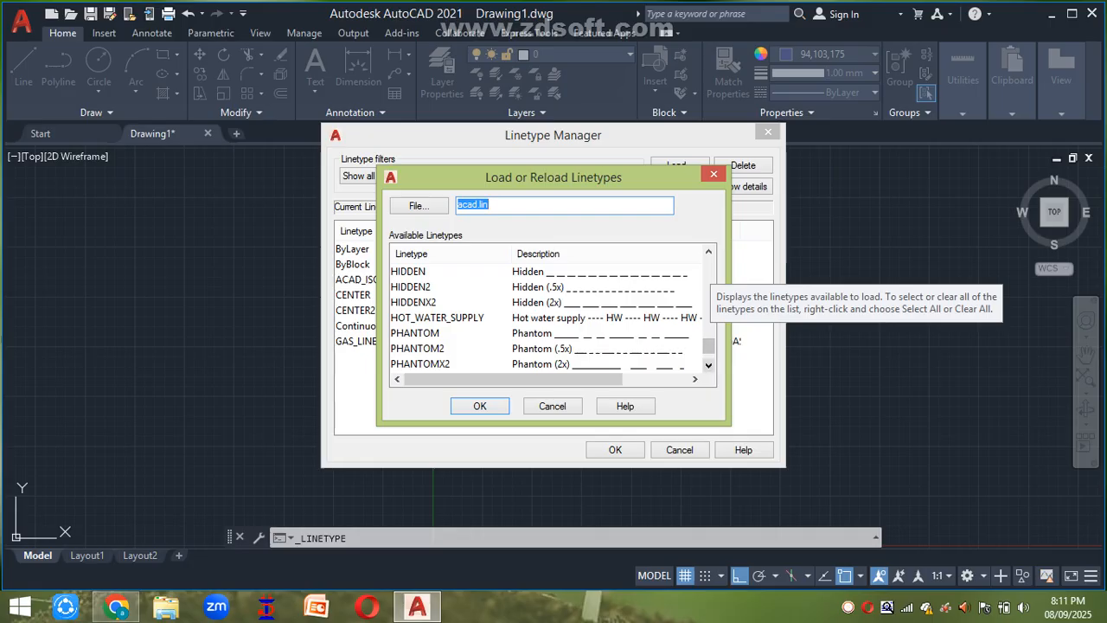
{"action": "scroll", "coordinate": [709, 298], "scroll_direction": "down", "scroll_amount": 1}
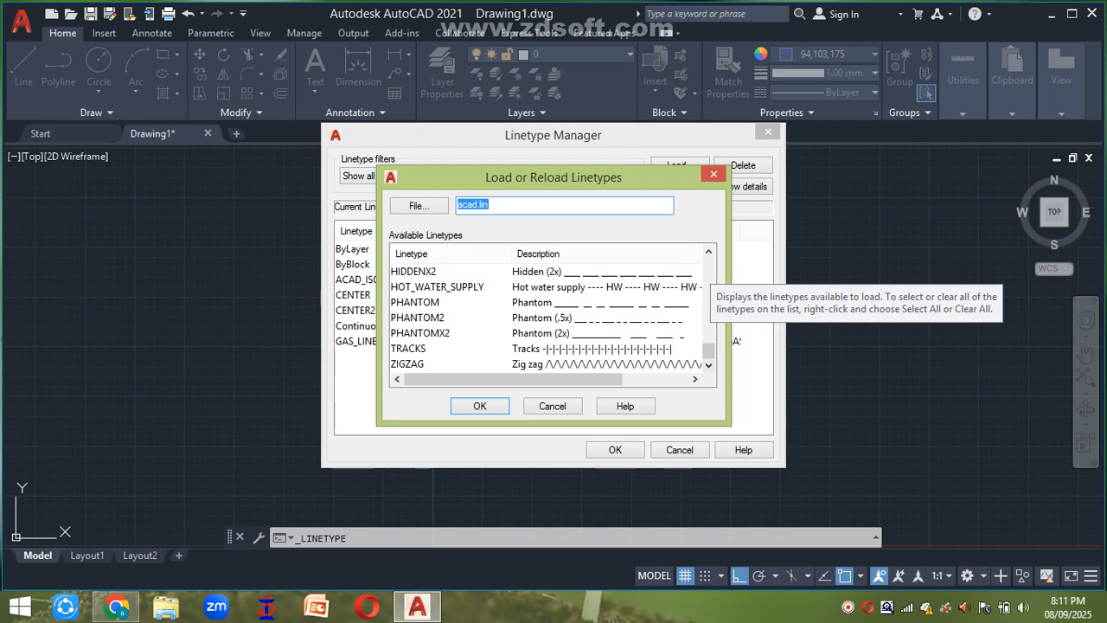
{"action": "scroll", "coordinate": [708, 298], "scroll_direction": "up", "scroll_amount": 2}
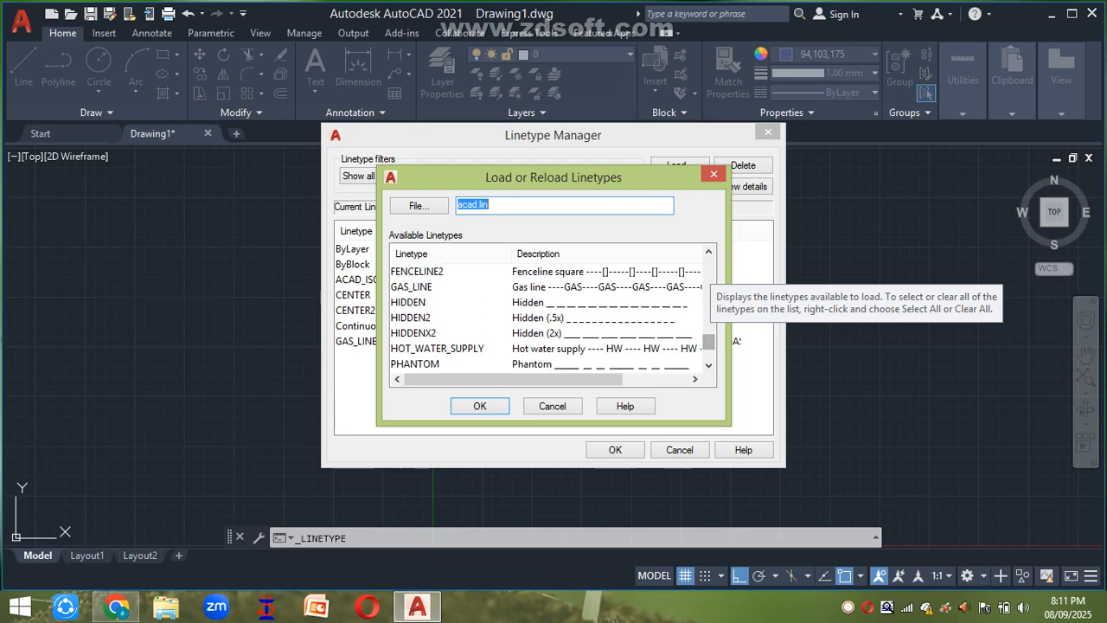
- Choose the GAS_LINE linetype for loading, skip reloading it, and close the Linetype Manager
{"action": "left_click", "coordinate": [411, 287]}
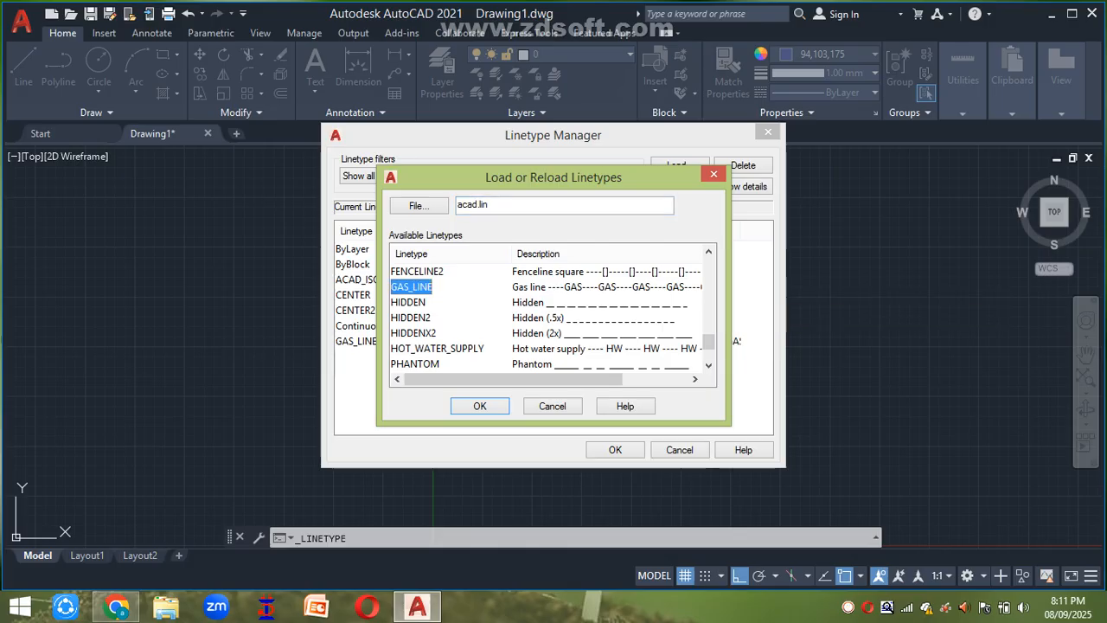
{"action": "left_click", "coordinate": [480, 406]}
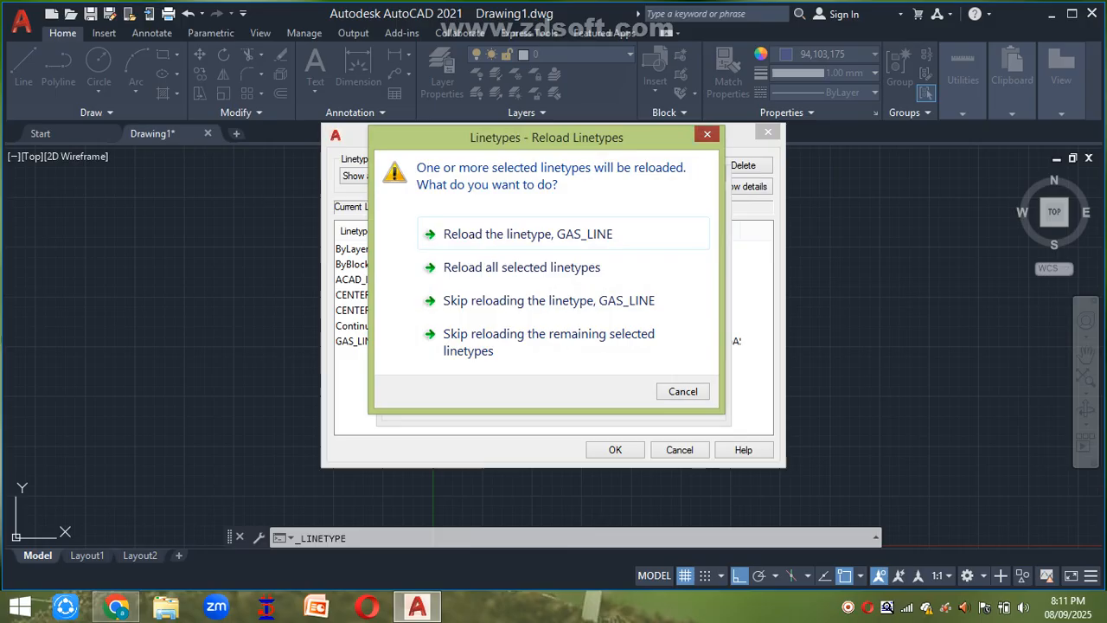
{"action": "left_click", "coordinate": [548, 341]}
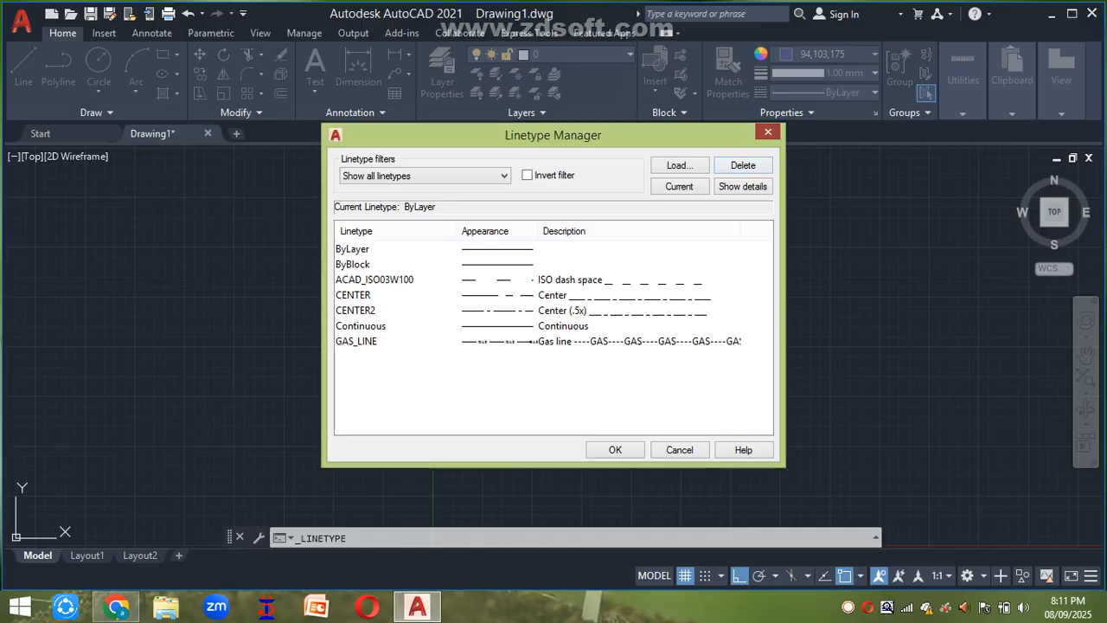
{"action": "left_click", "coordinate": [768, 132]}
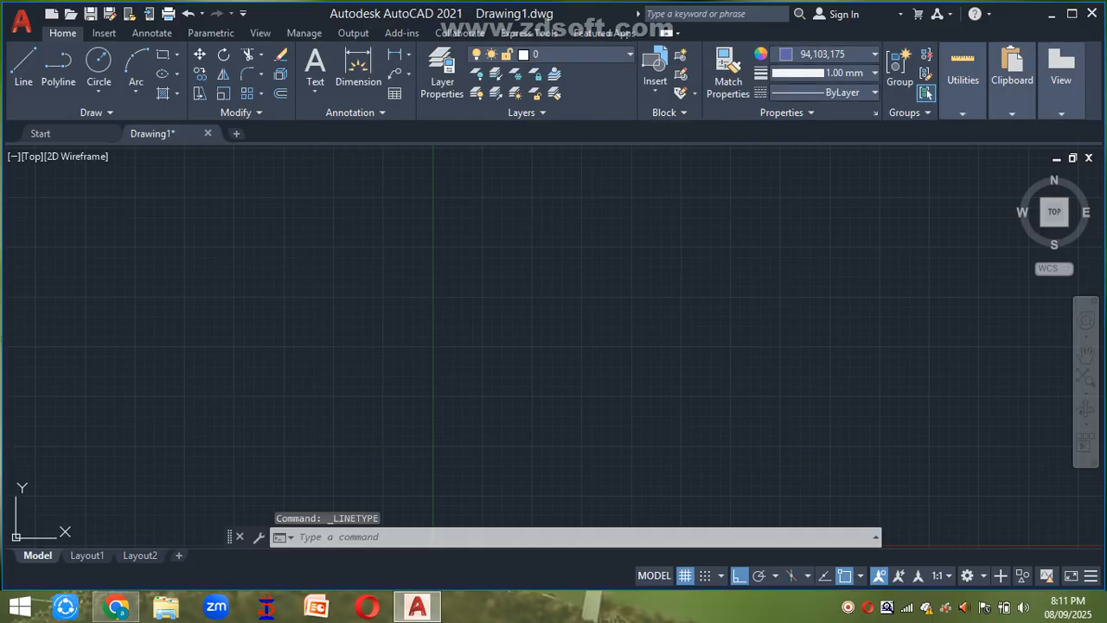
- Make GAS_LINE the current linetype and draw a horizontal line 100 units long in the upper part of the drawing
{"action": "left_click", "coordinate": [865, 92]}
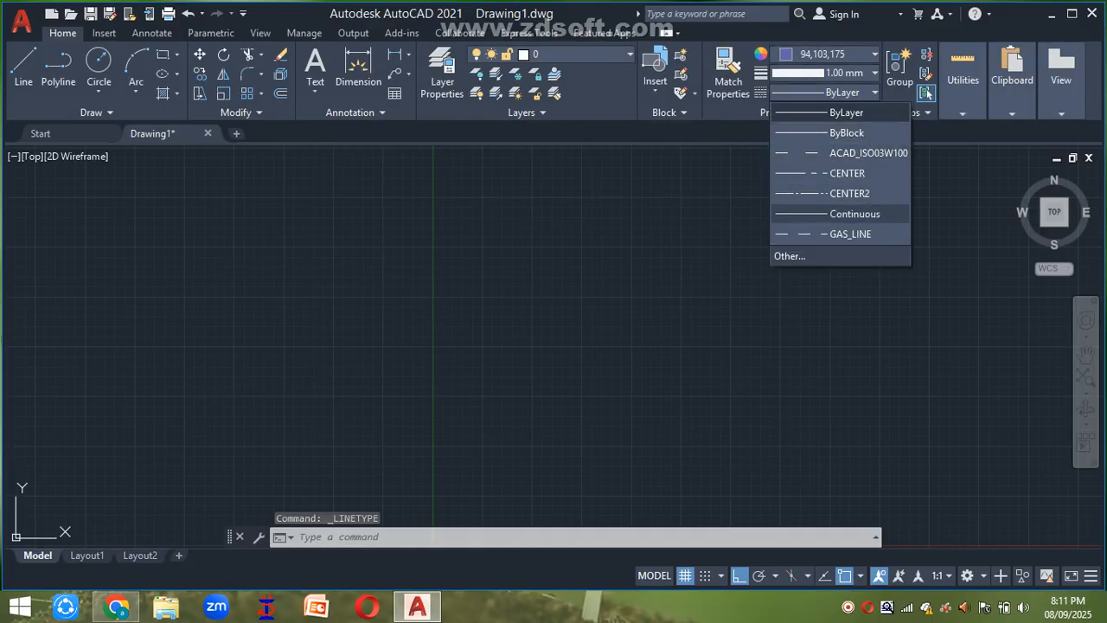
{"action": "left_click", "coordinate": [843, 233]}
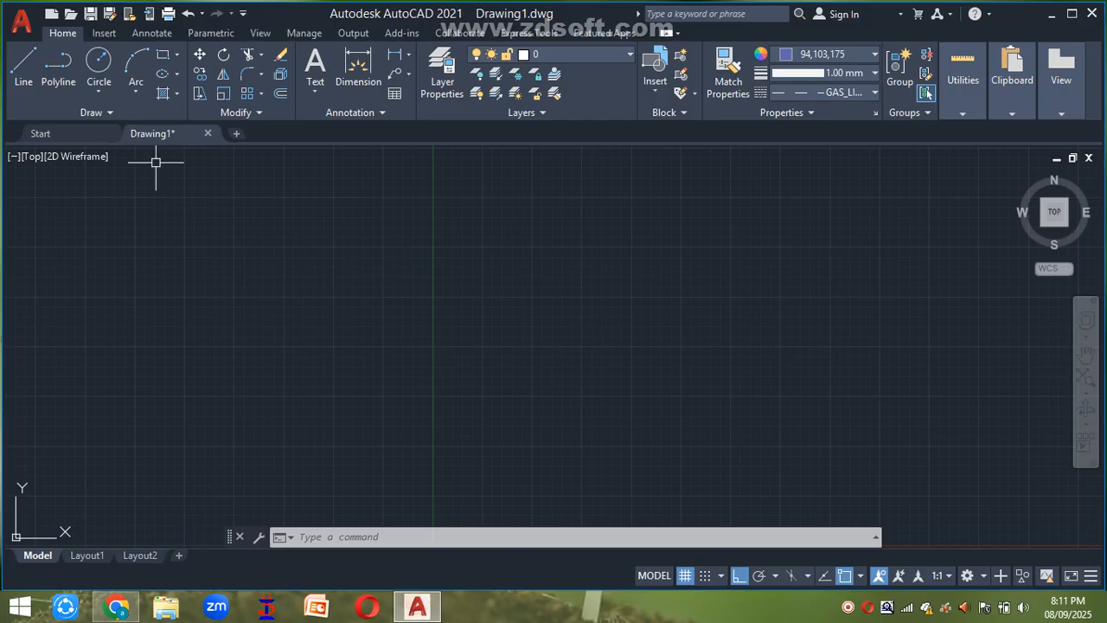
{"action": "type", "text": "l"}
{"action": "key", "text": "Return"}
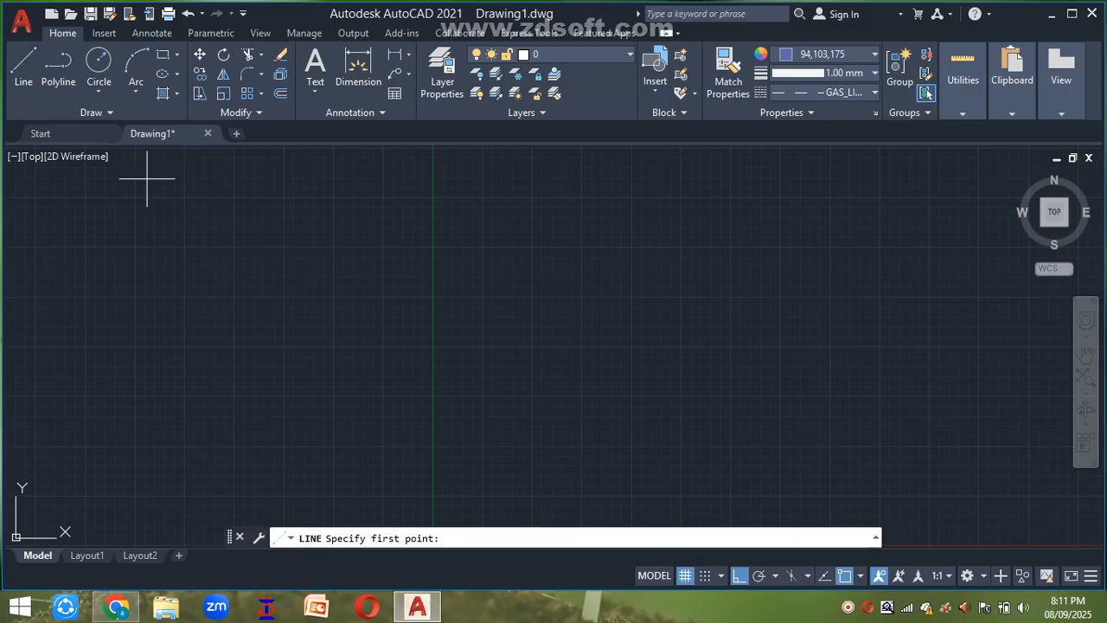
{"action": "left_click", "coordinate": [270, 257]}
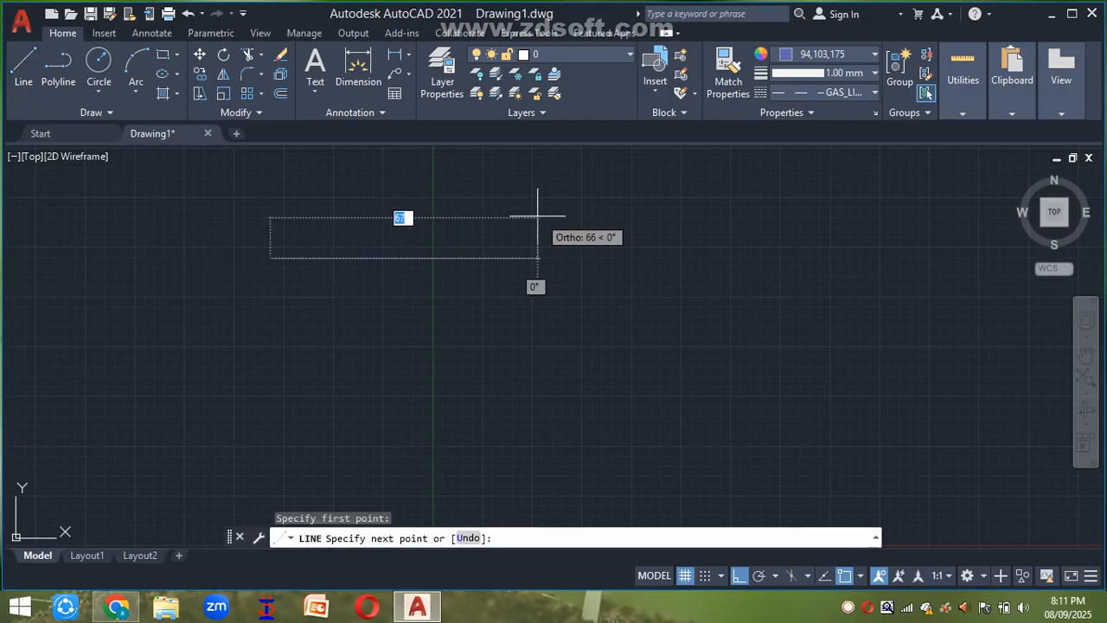
{"action": "type", "text": "10"}
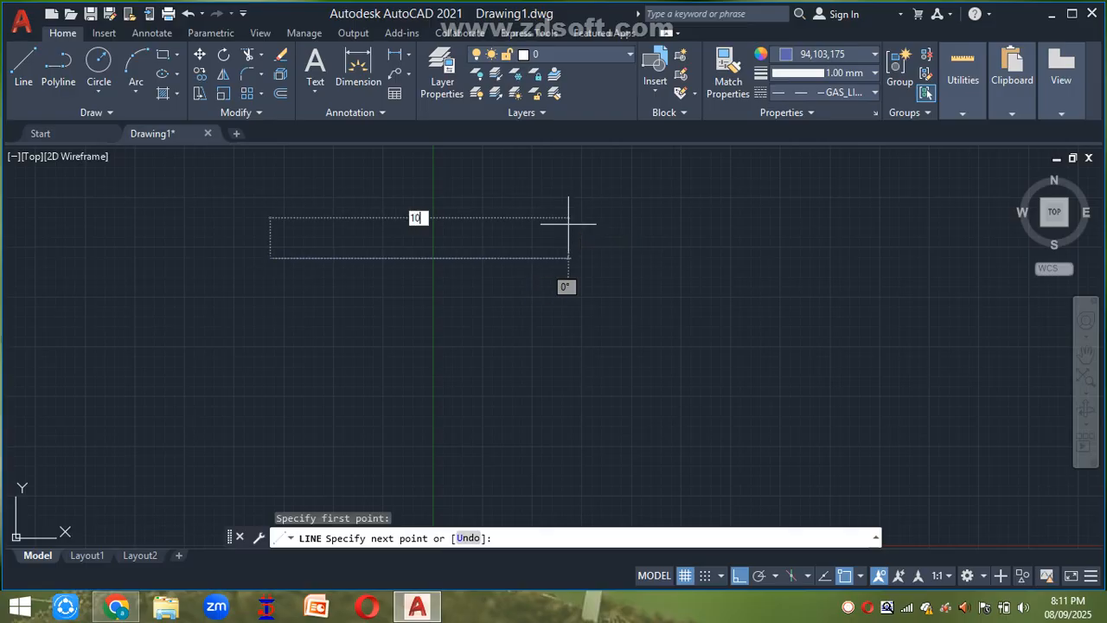
{"action": "type", "text": "0"}
{"action": "key", "text": "Return"}
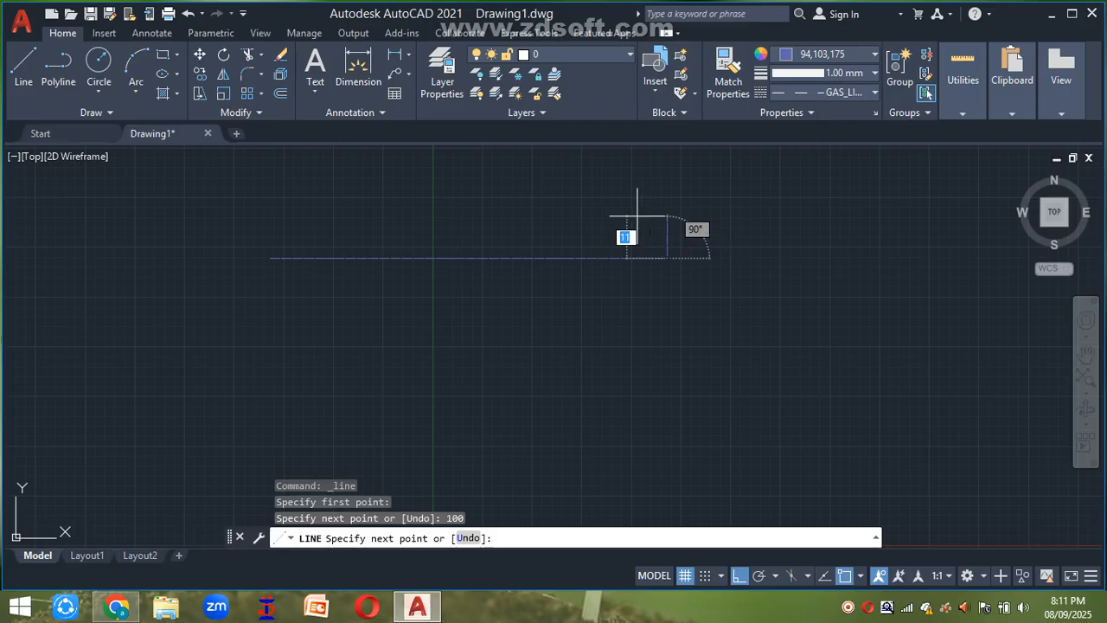
{"action": "key", "text": "Escape"}
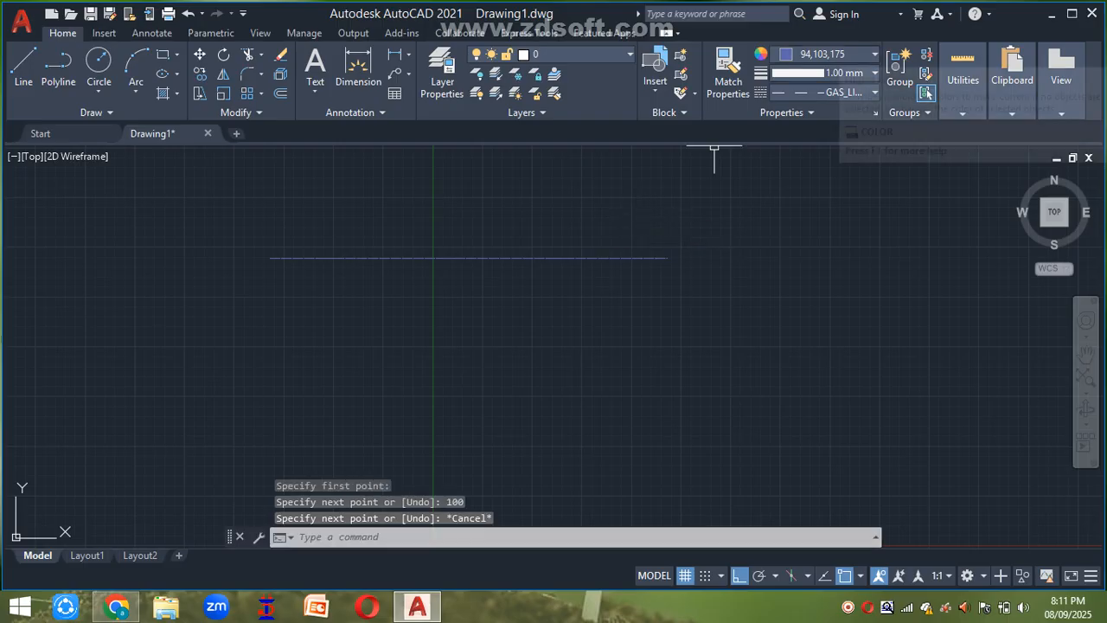
- Set both the current object color and the current lineweight to ByLayer
{"action": "left_click", "coordinate": [869, 54]}
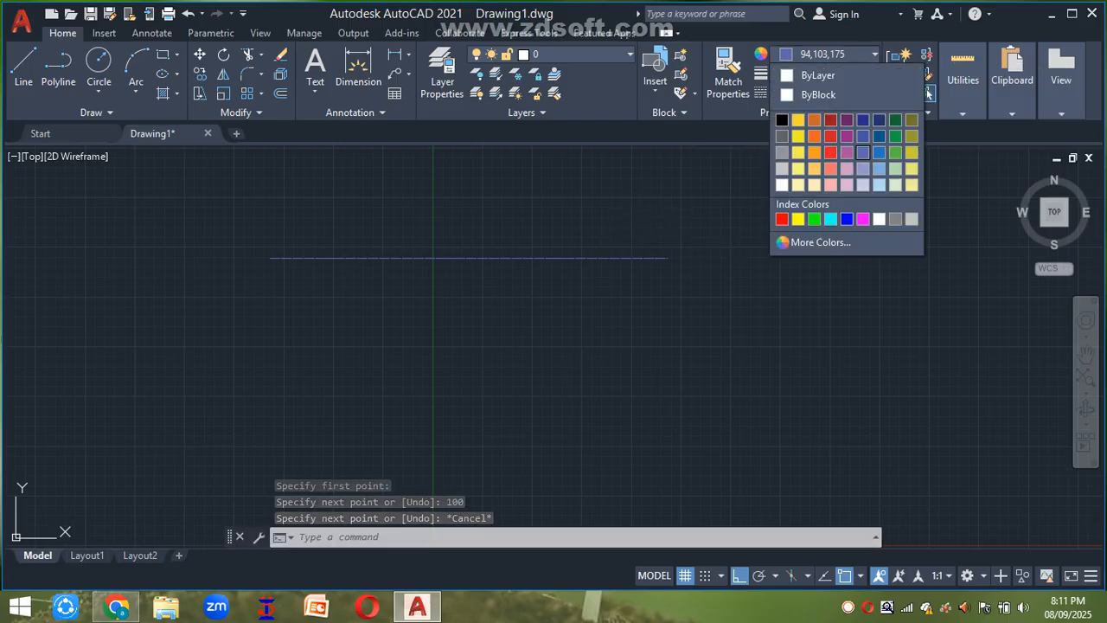
{"action": "left_click", "coordinate": [819, 76]}
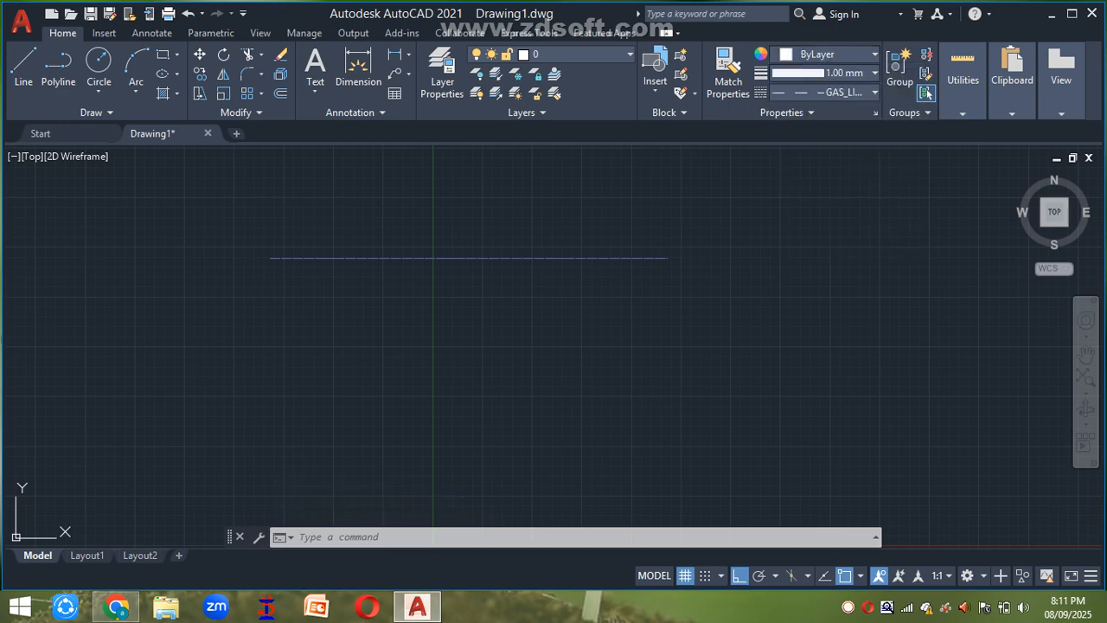
{"action": "left_click", "coordinate": [874, 73]}
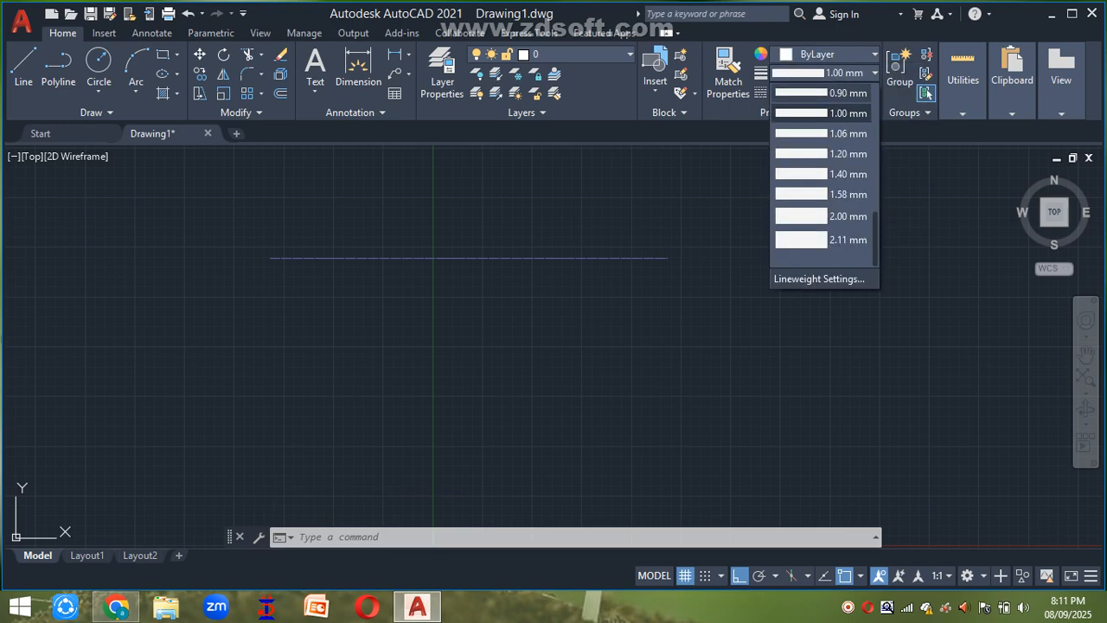
{"action": "scroll", "coordinate": [824, 173], "scroll_direction": "up", "scroll_amount": 6}
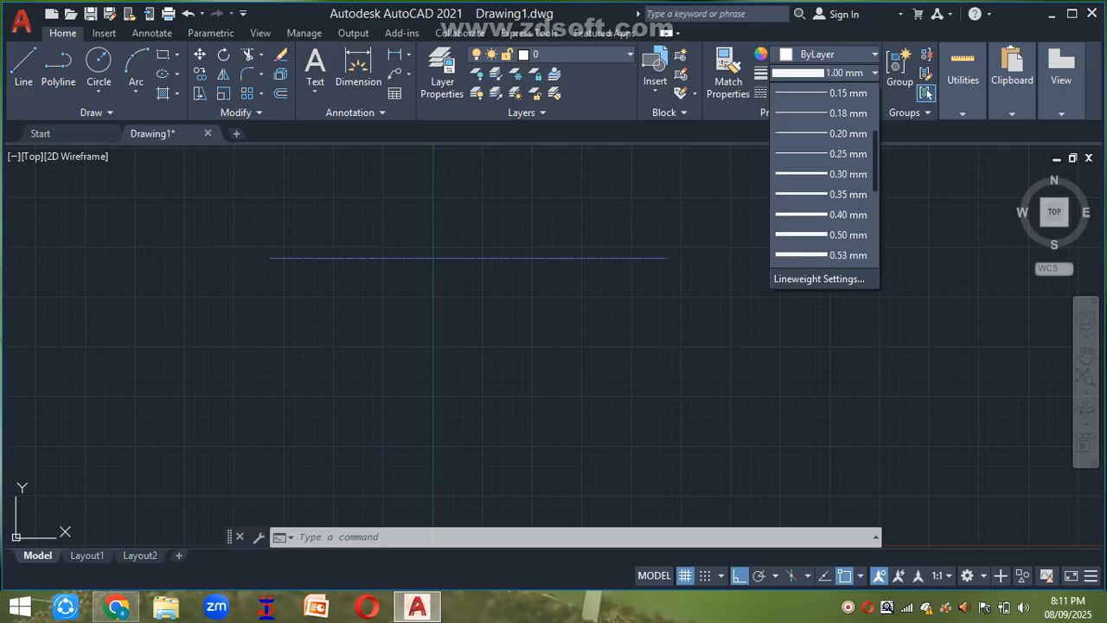
{"action": "left_click", "coordinate": [822, 92]}
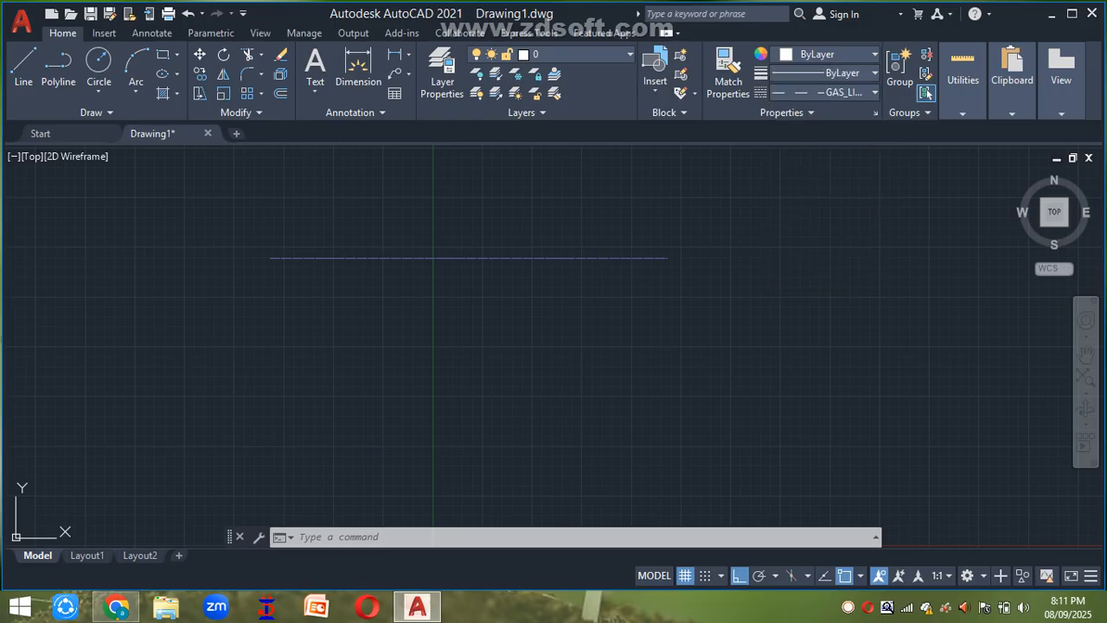
- Set the global linetype scale factor to 10 with LTSCALE
{"action": "left_click", "coordinate": [393, 263]}
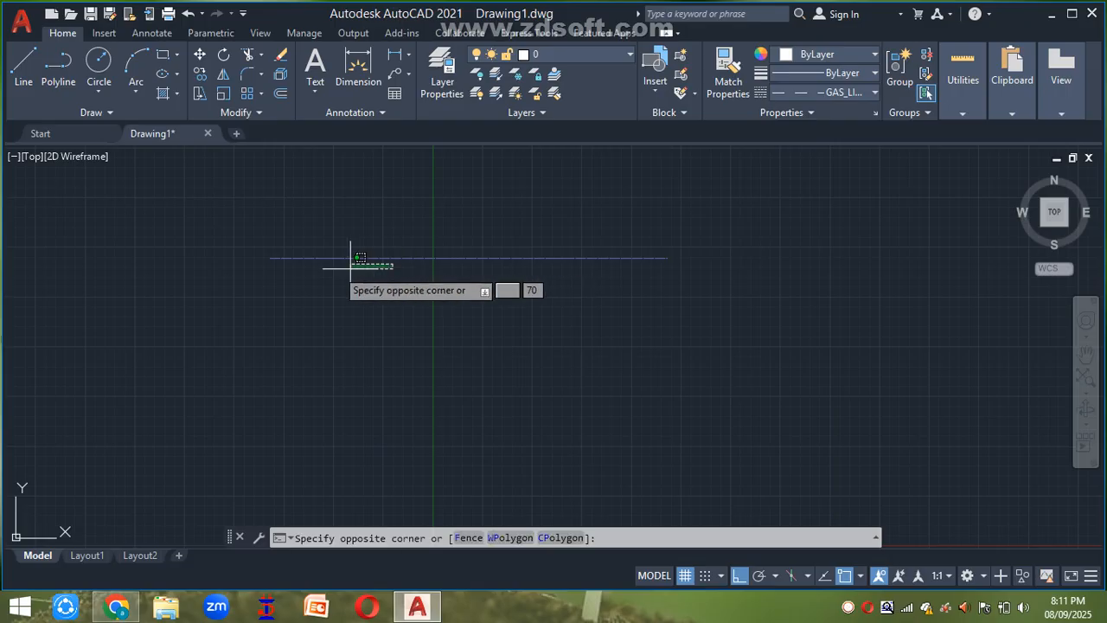
{"action": "left_click", "coordinate": [302, 286]}
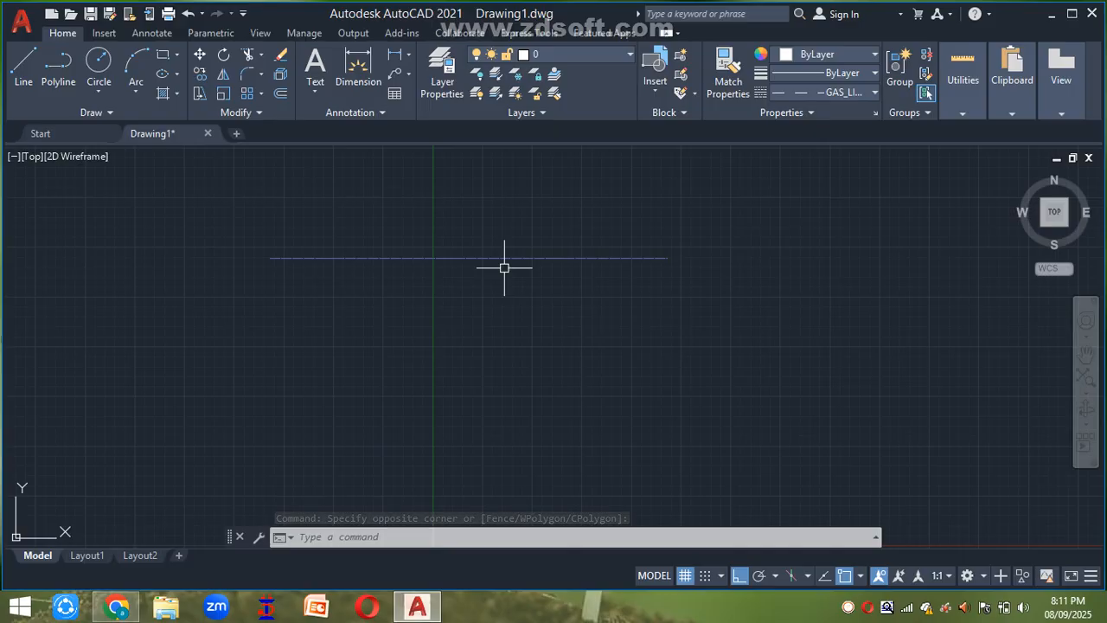
{"action": "type", "text": "L"}
{"action": "type", "text": "T"}
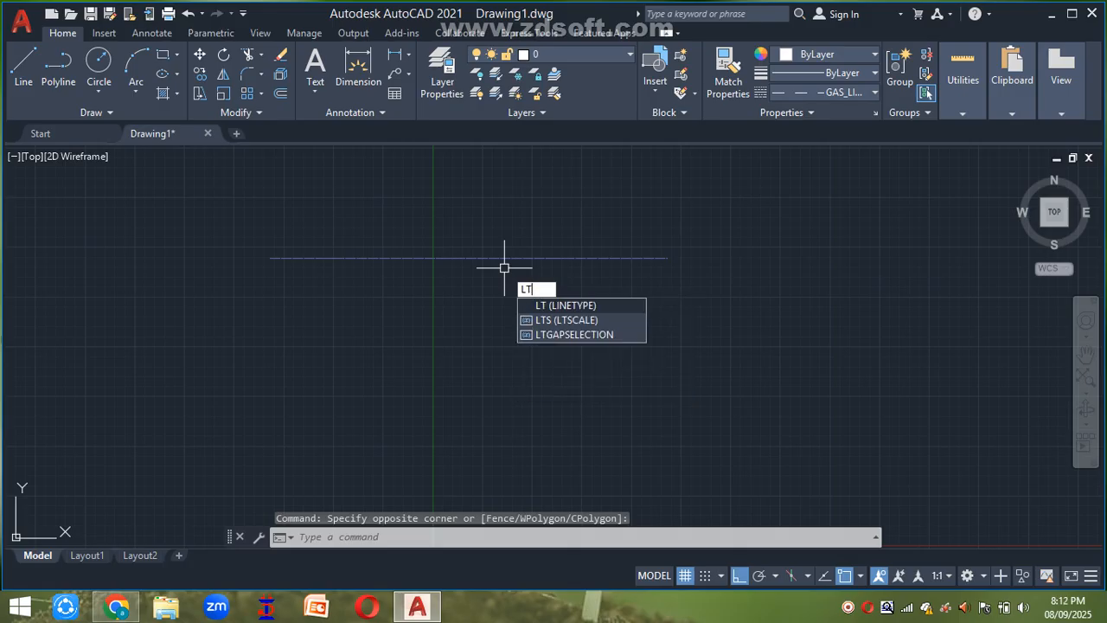
{"action": "type", "text": "S"}
{"action": "key", "text": "Return"}
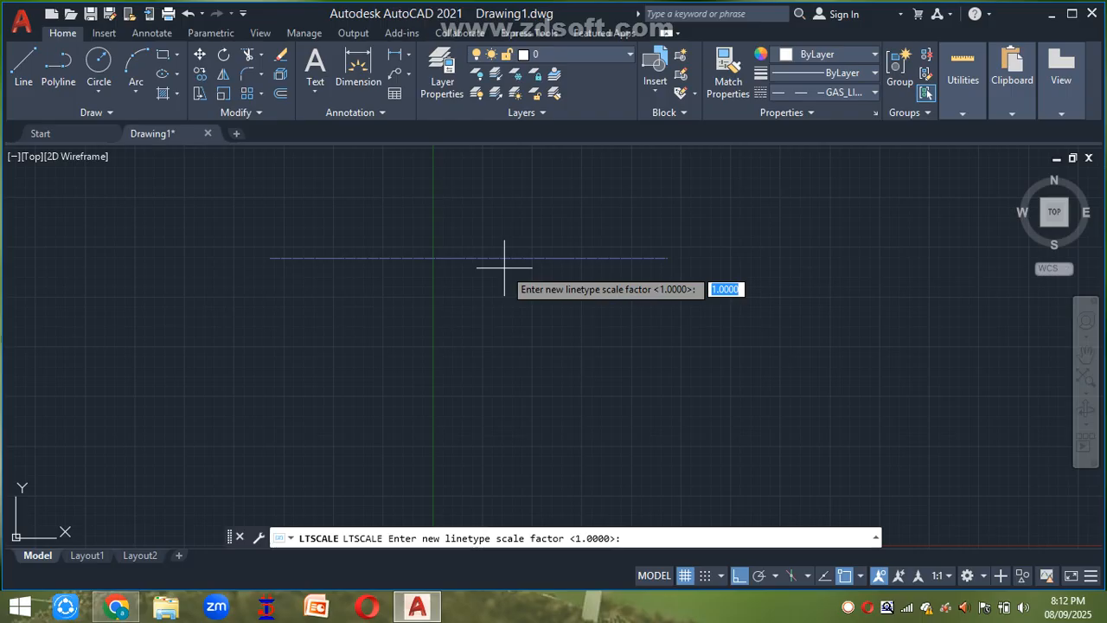
{"action": "type", "text": "10"}
{"action": "key", "text": "Return"}
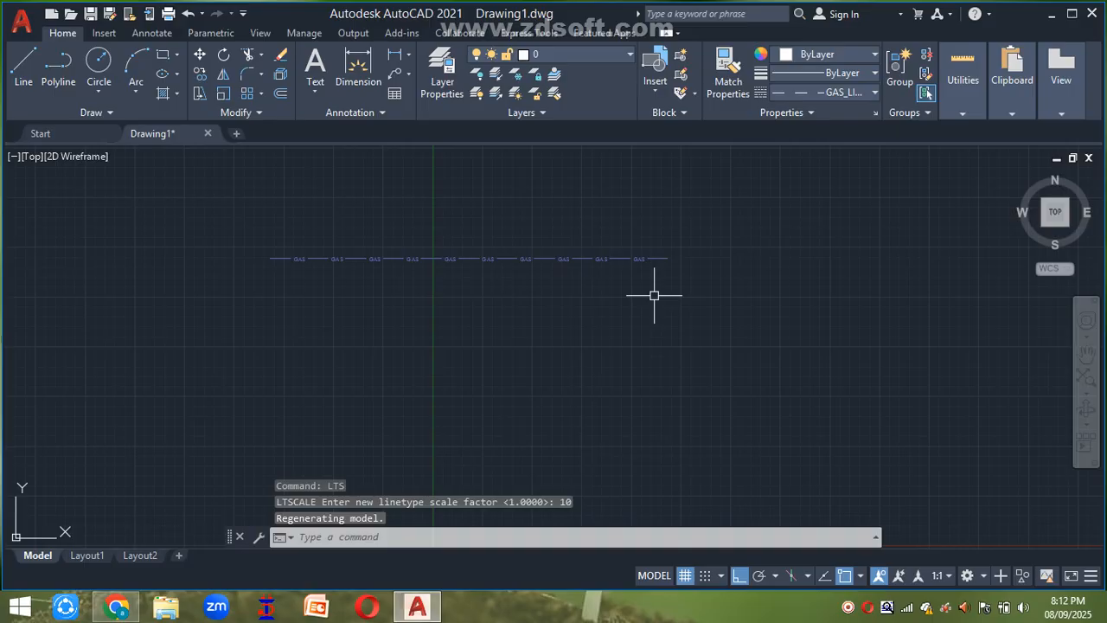
- Set the global linetype scale factor to 20 so the GAS labels along the line are larger
{"action": "type", "text": "LTs"}
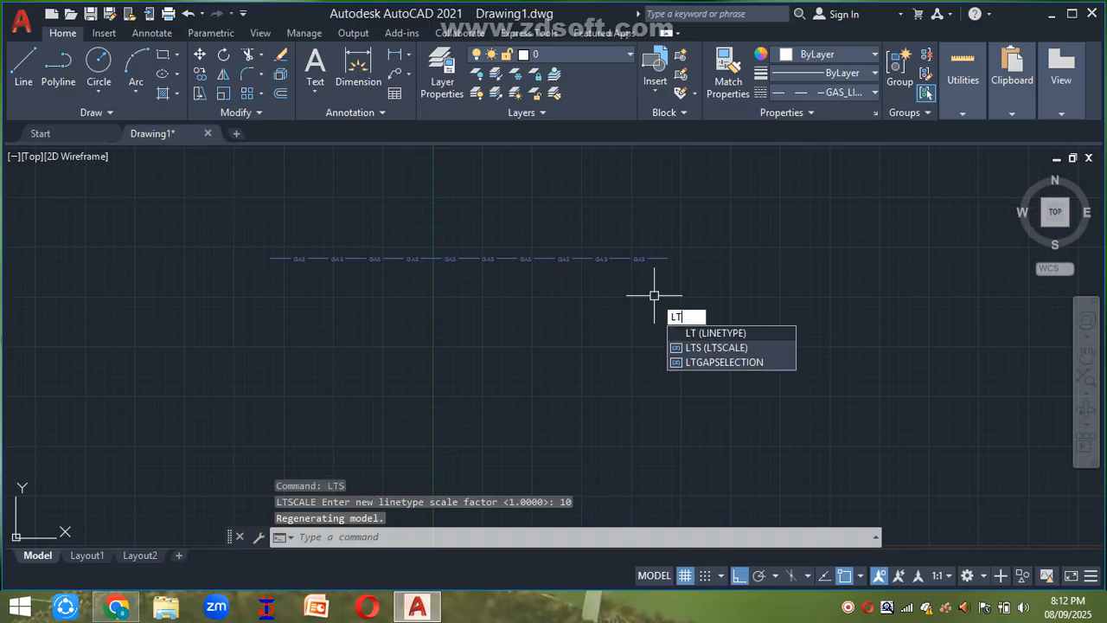
{"action": "key", "text": "Return"}
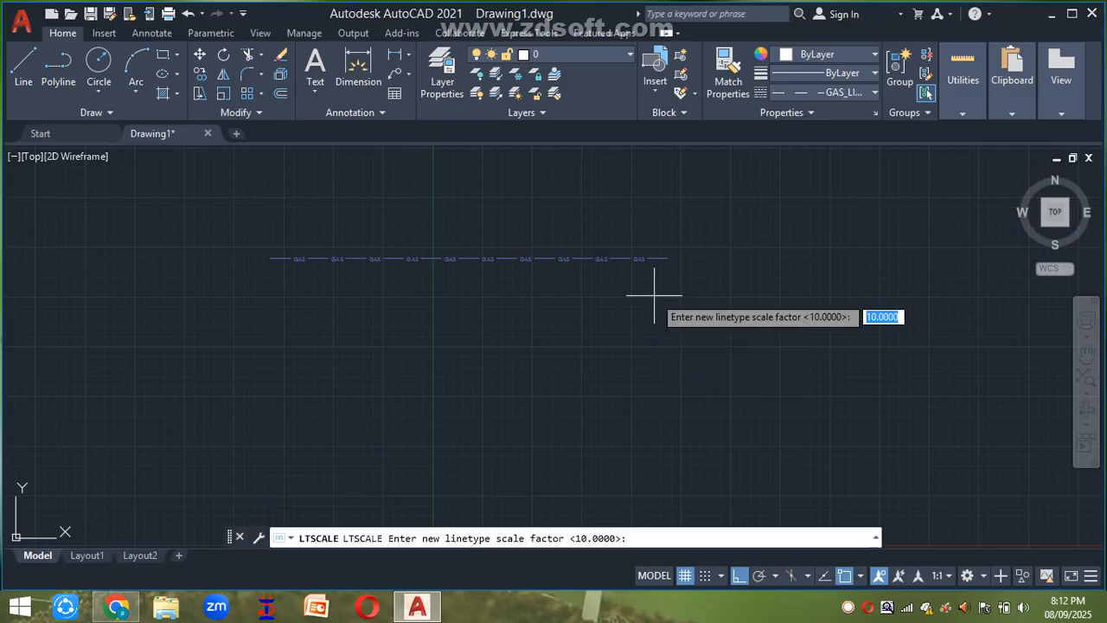
{"action": "type", "text": "20"}
{"action": "key", "text": "Return"}
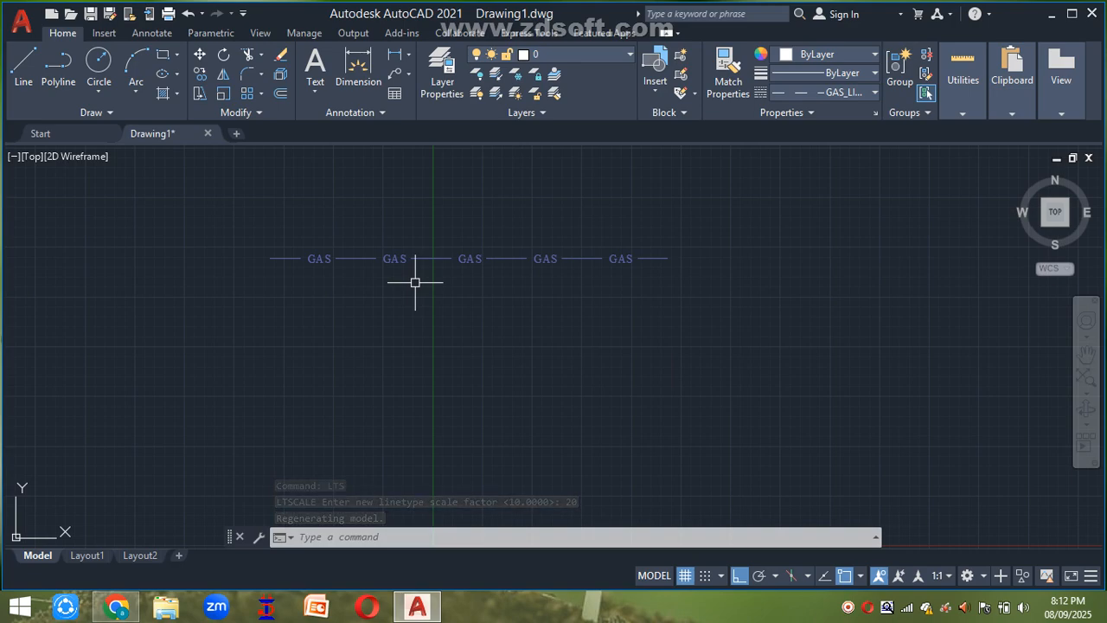
- Delete the gas line from the drawing
{"action": "key", "text": "ctrl+a"}
{"action": "key", "text": "Delete"}
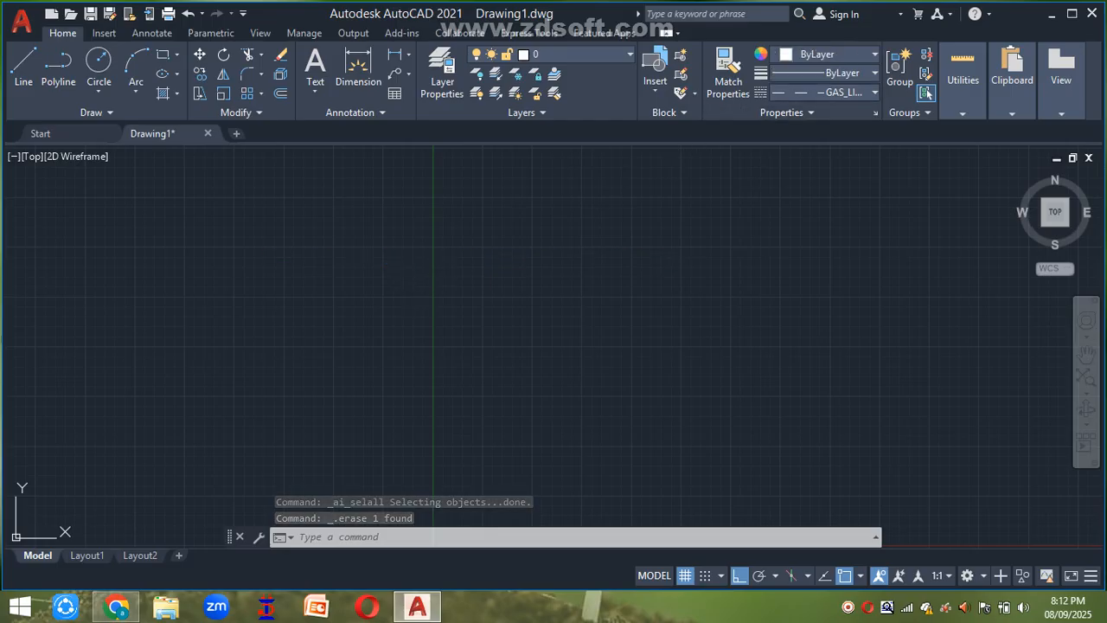
- Make ACAD_ISO03W100 the current linetype and draw a horizontal line 100 units long across the upper drawing area
{"action": "left_click", "coordinate": [826, 91]}
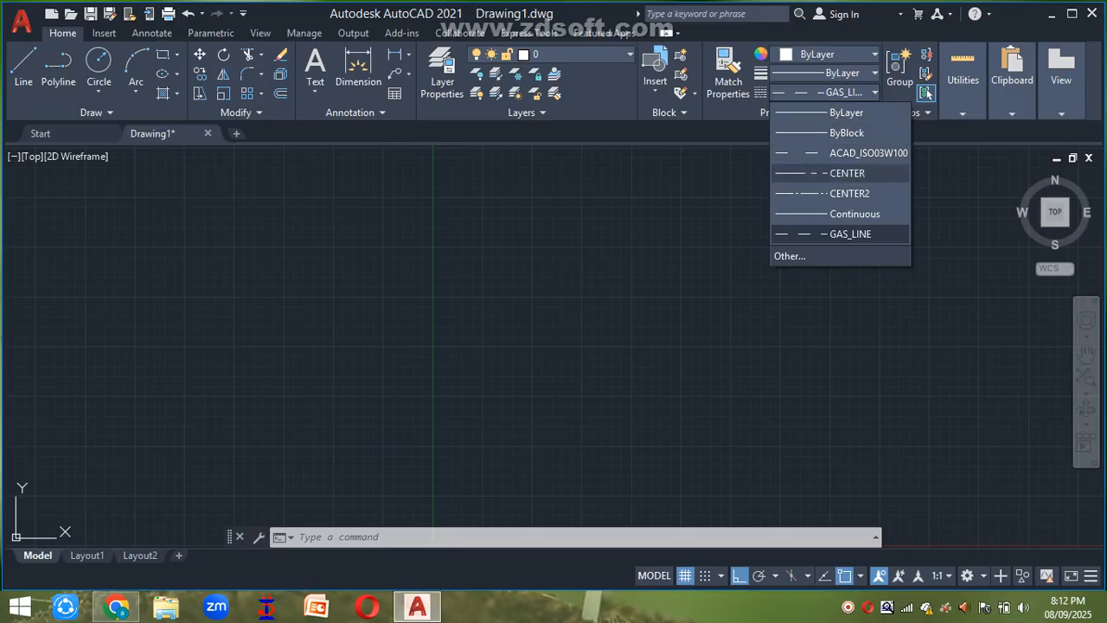
{"action": "left_click", "coordinate": [865, 152]}
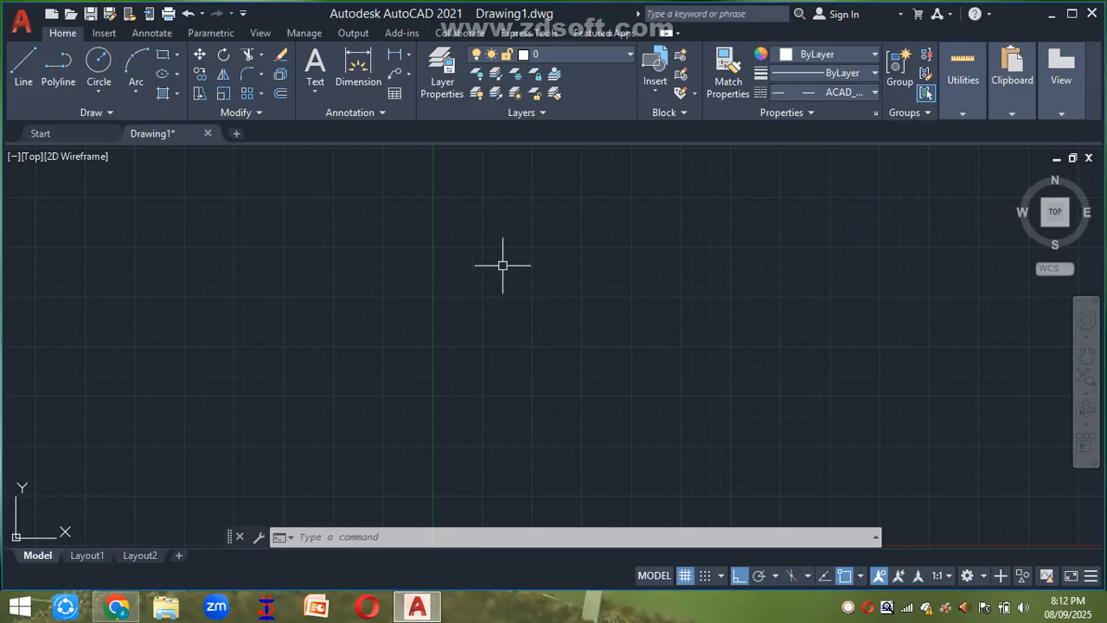
{"action": "type", "text": "l"}
{"action": "key", "text": "Return"}
{"action": "left_click", "coordinate": [282, 270]}
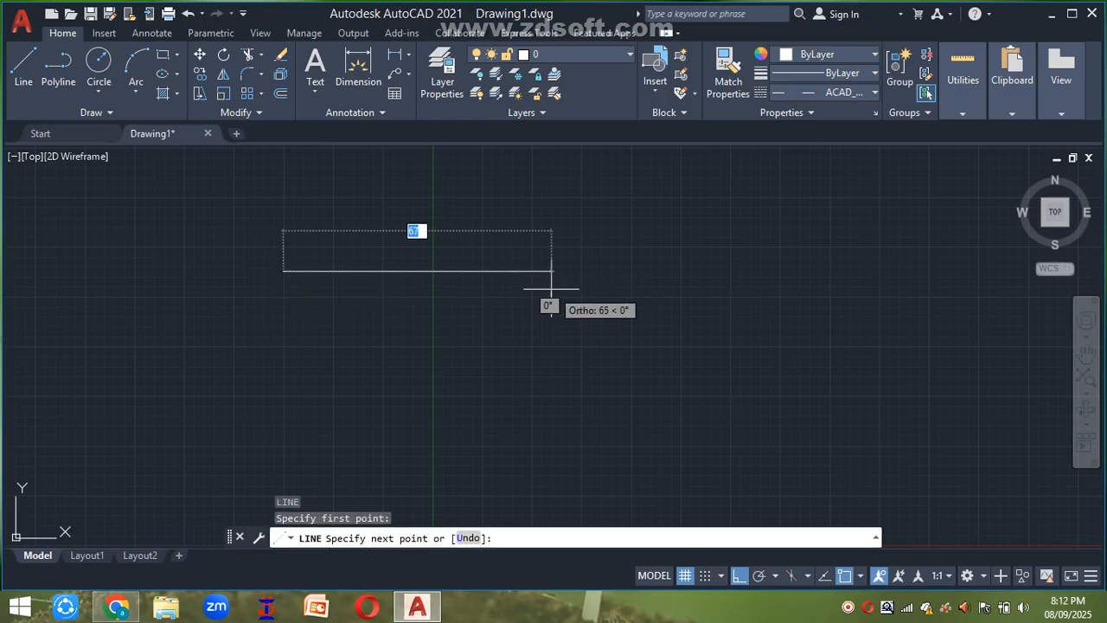
{"action": "type", "text": "100"}
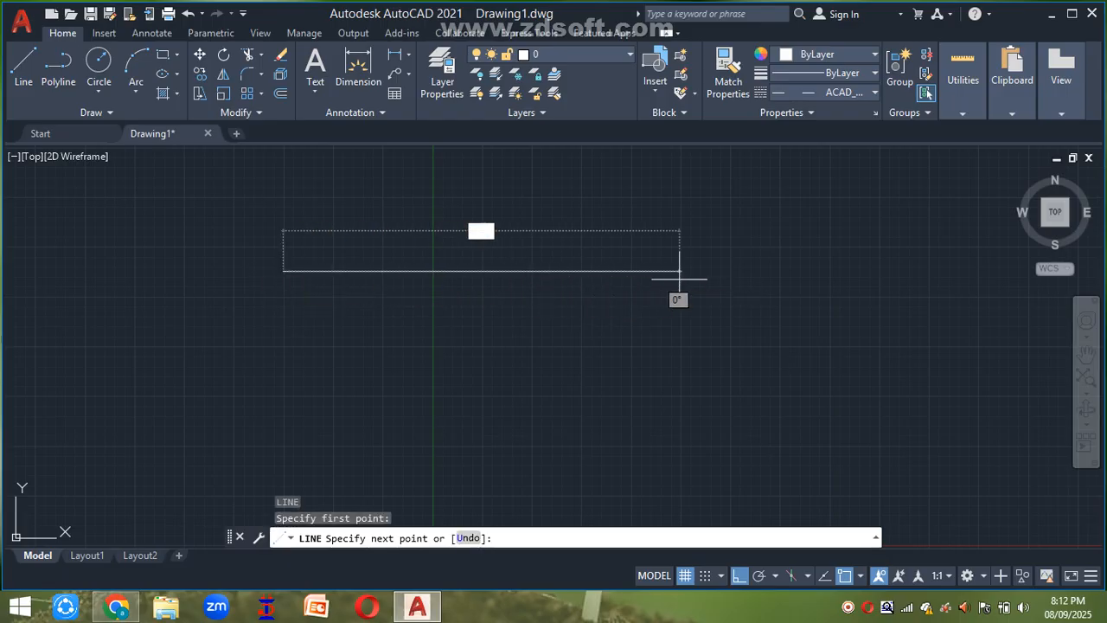
{"action": "key", "text": "Return"}
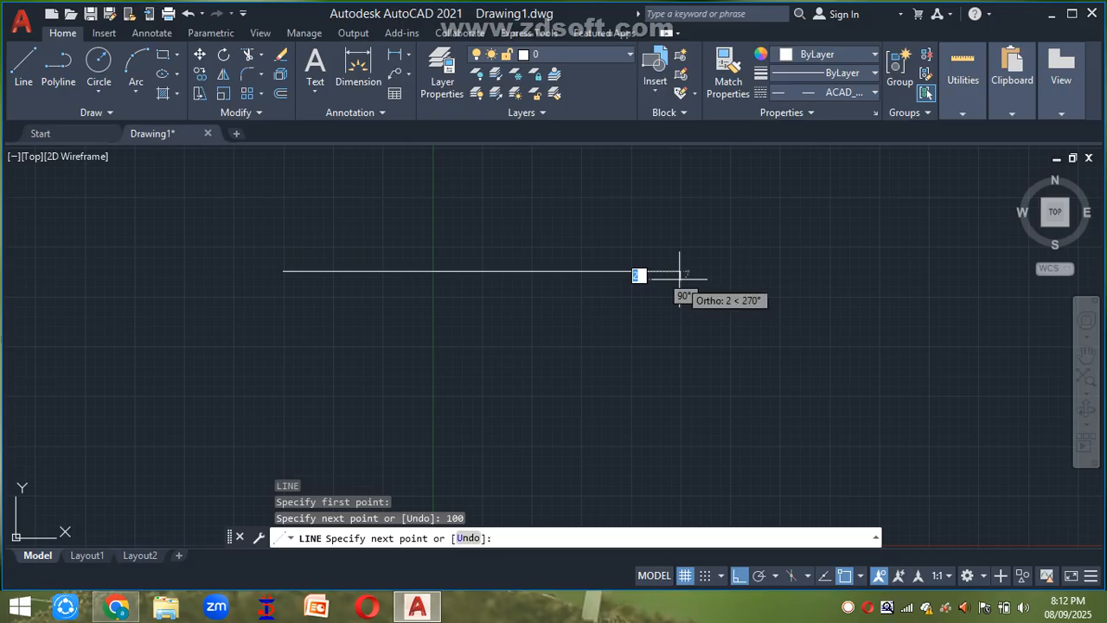
{"action": "key", "text": "Escape"}
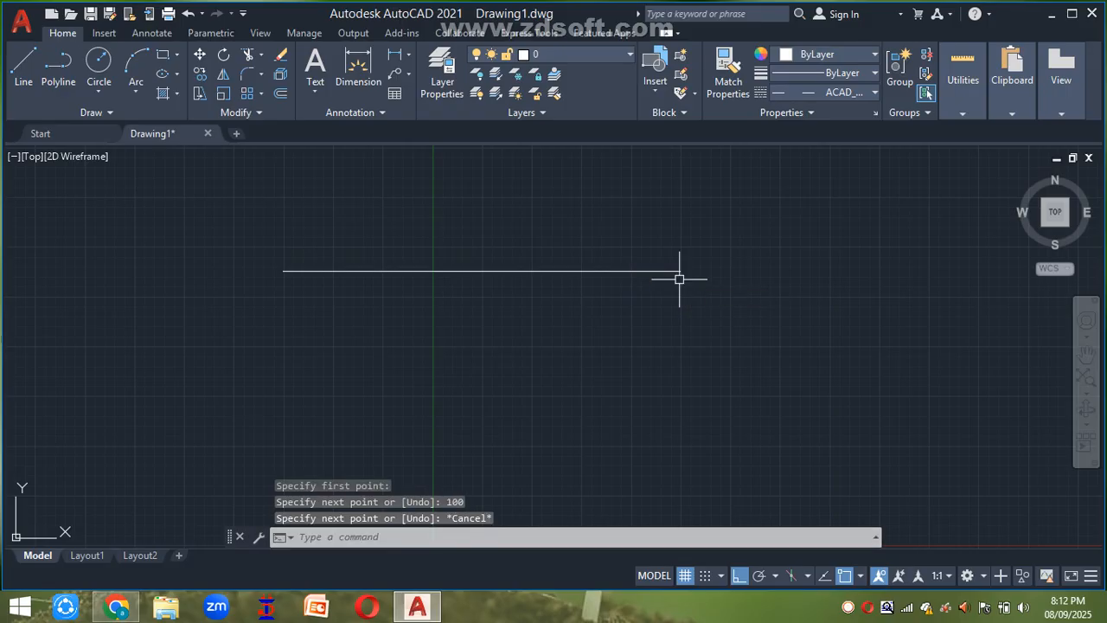
- Set the global linetype scale factor to 1 with LTSCALE
{"action": "type", "text": "LTS"}
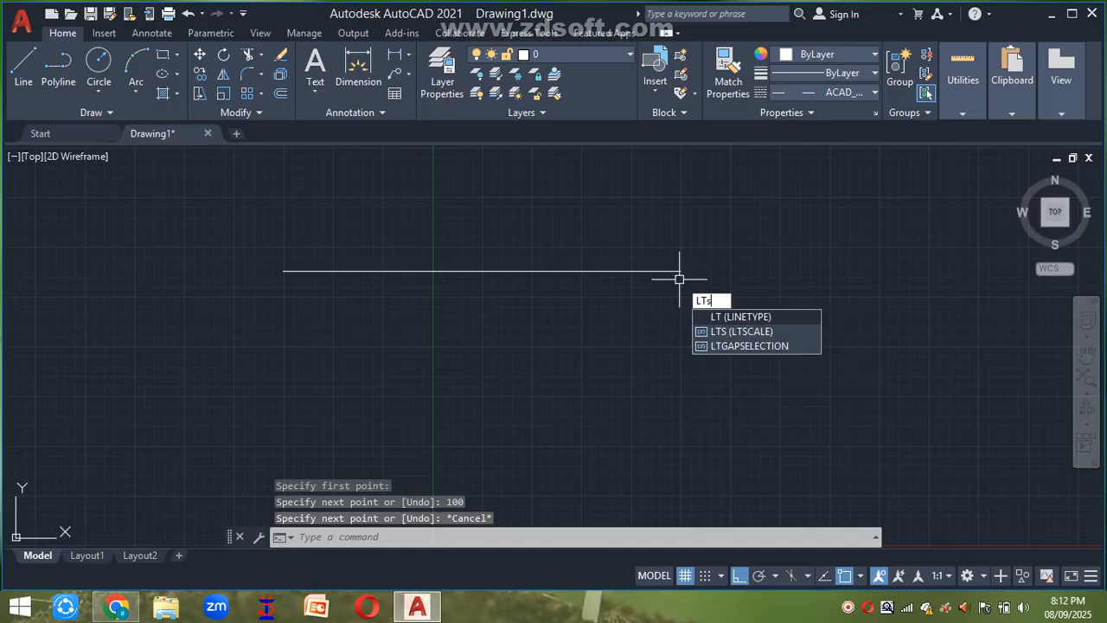
{"action": "key", "text": "Return"}
{"action": "type", "text": "1"}
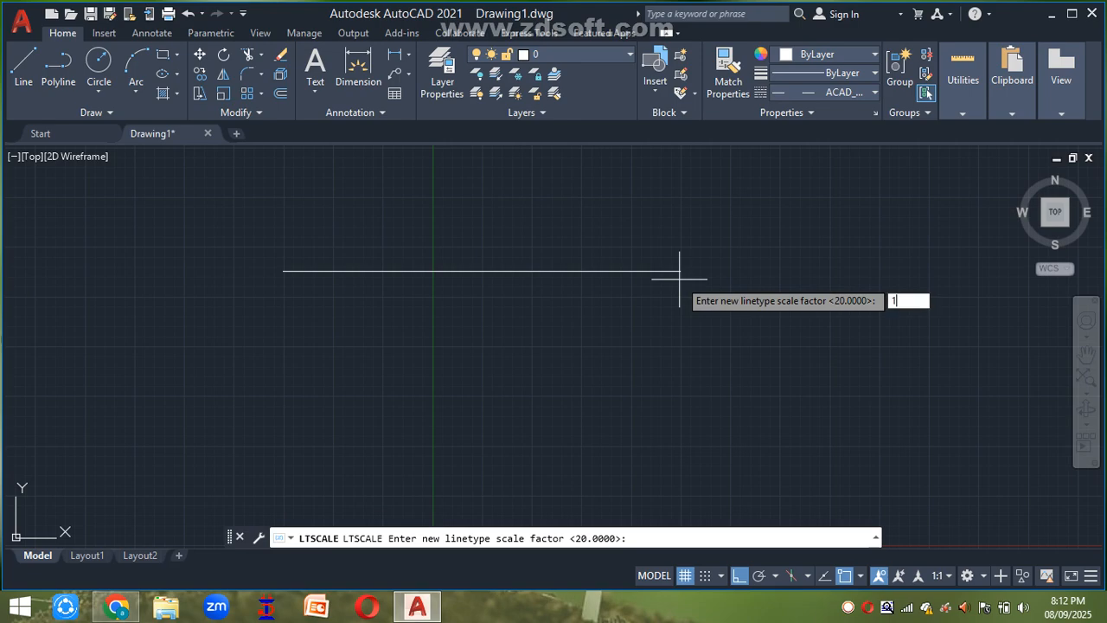
{"action": "key", "text": "Return"}
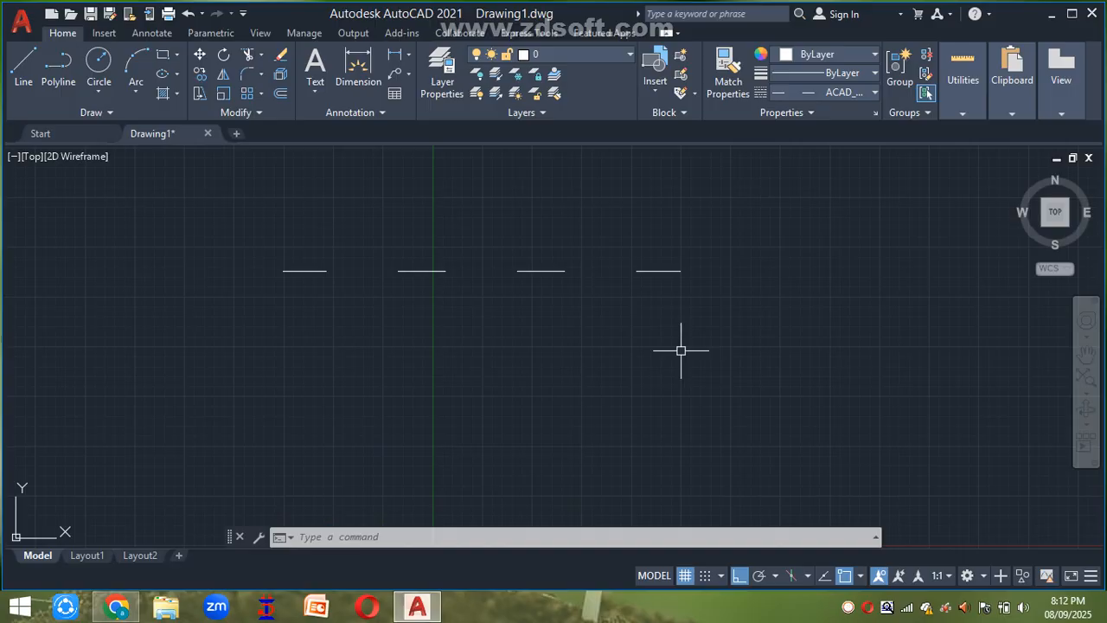
- Draw a 25 by 25 unit rectangle below the dashed line
{"action": "type", "text": "REC"}
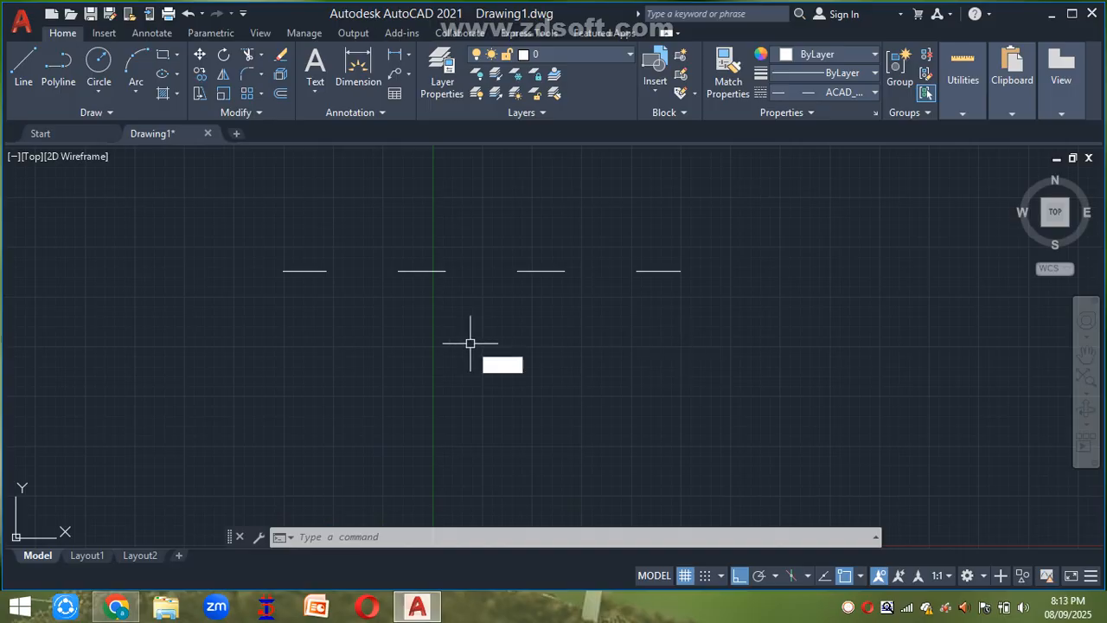
{"action": "key", "text": "Return"}
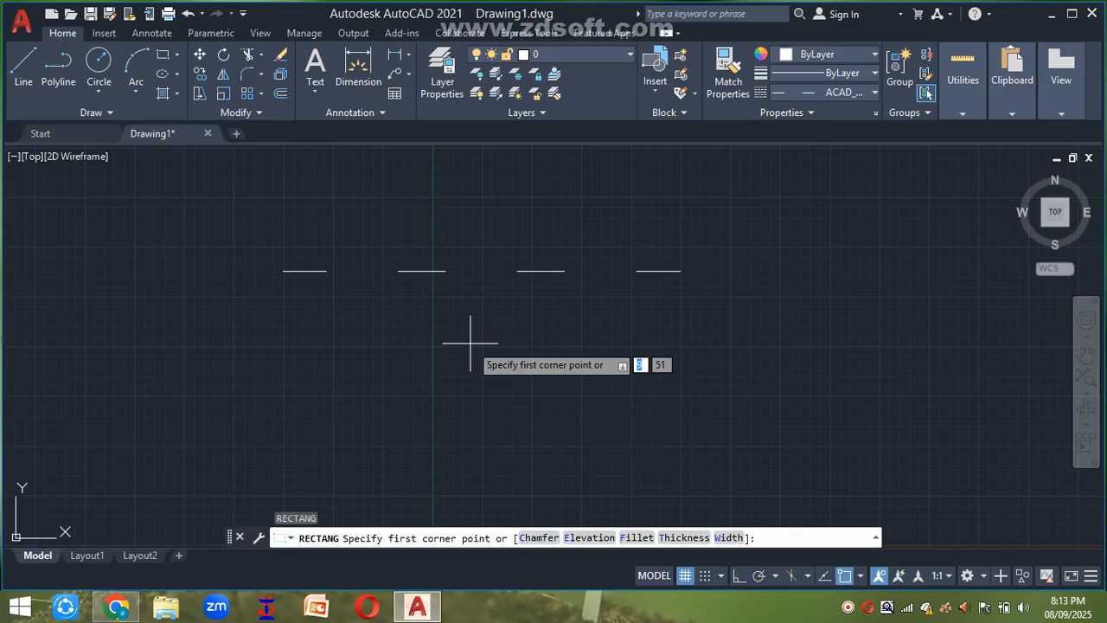
{"action": "left_click", "coordinate": [480, 310]}
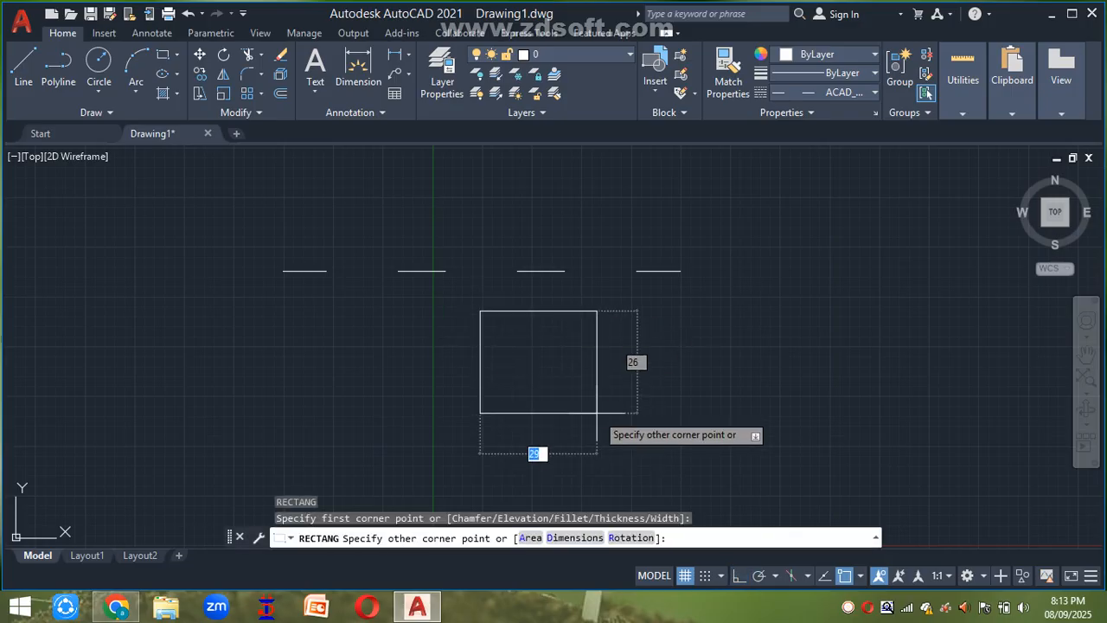
{"action": "type", "text": "25"}
{"action": "key", "text": "Tab"}
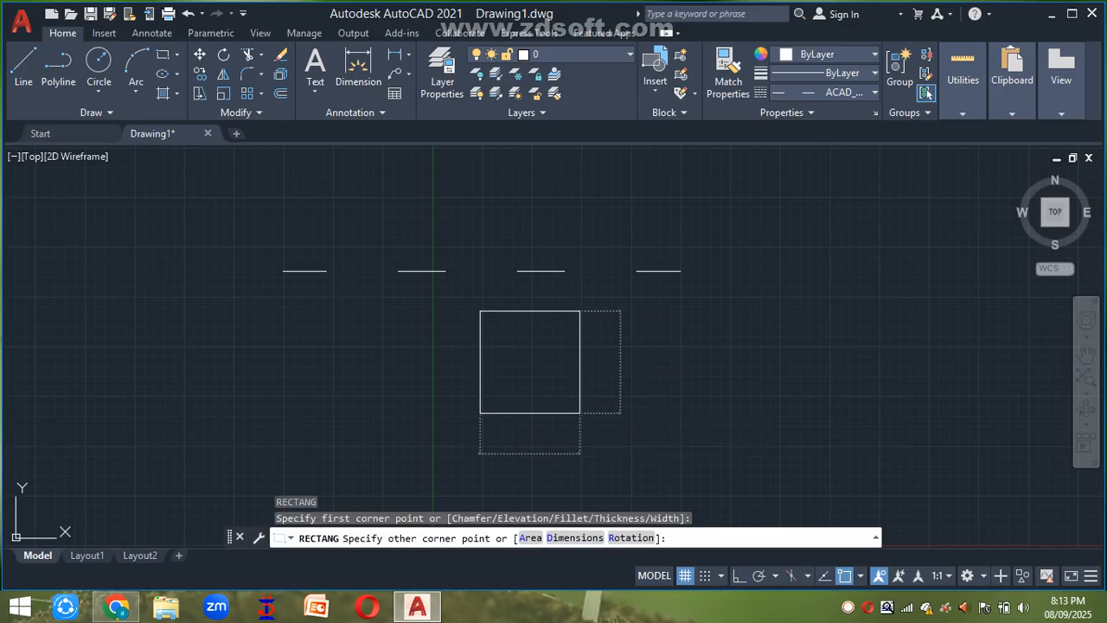
{"action": "type", "text": "25"}
{"action": "key", "text": "Return"}
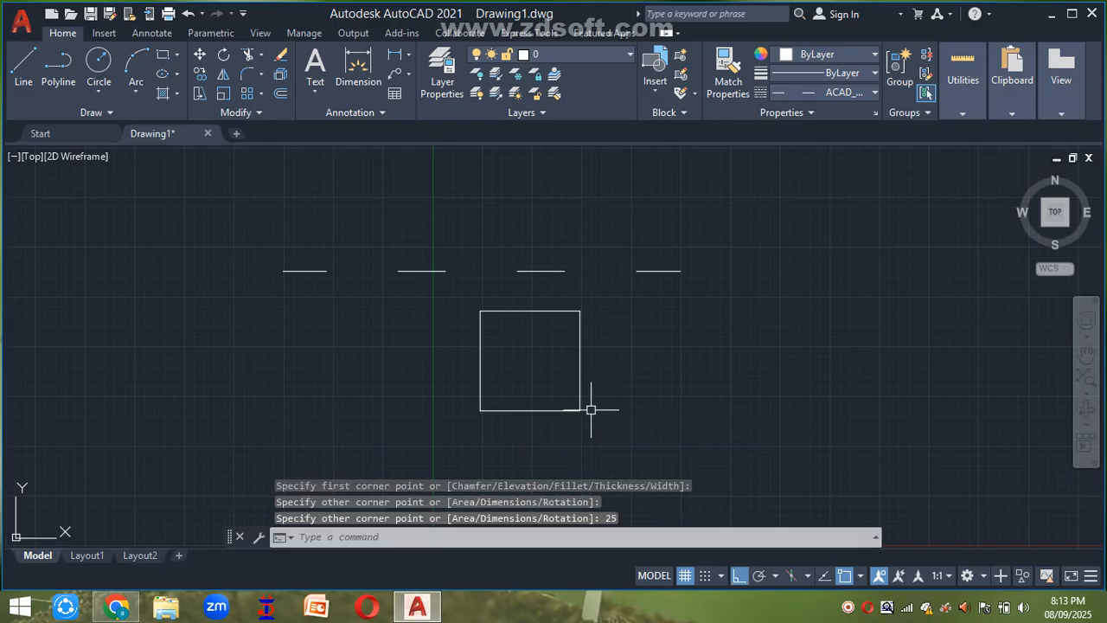
- Set the global linetype scale factor to 0.1 so the dashes suit the rectangle's size
{"action": "left_click", "coordinate": [579, 374]}
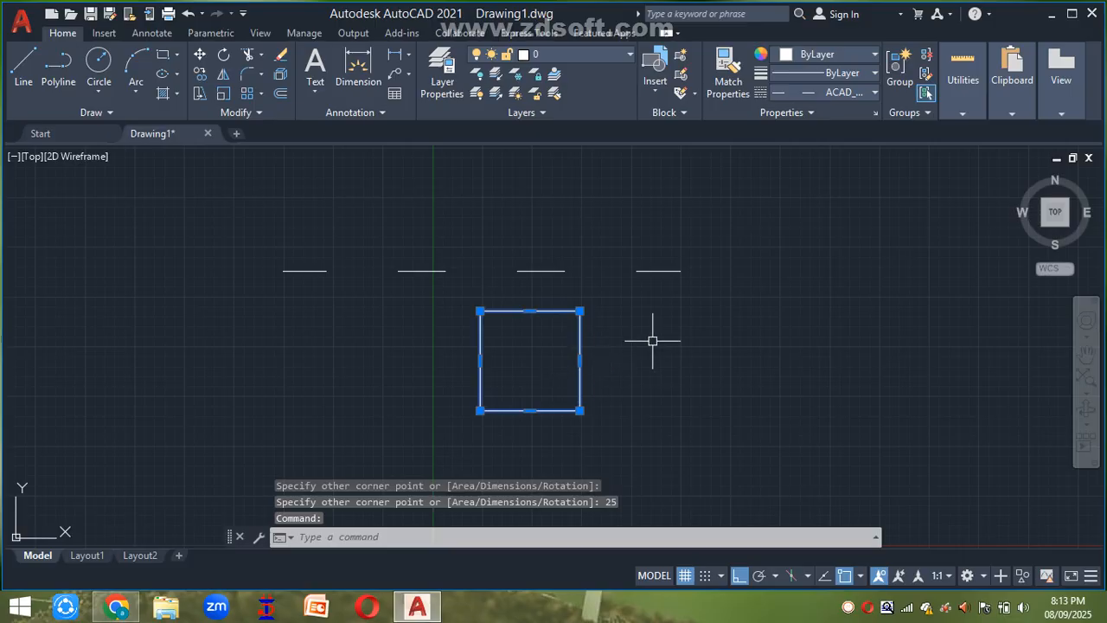
{"action": "key", "text": "Escape"}
{"action": "type", "text": "lts"}
{"action": "key", "text": "Return"}
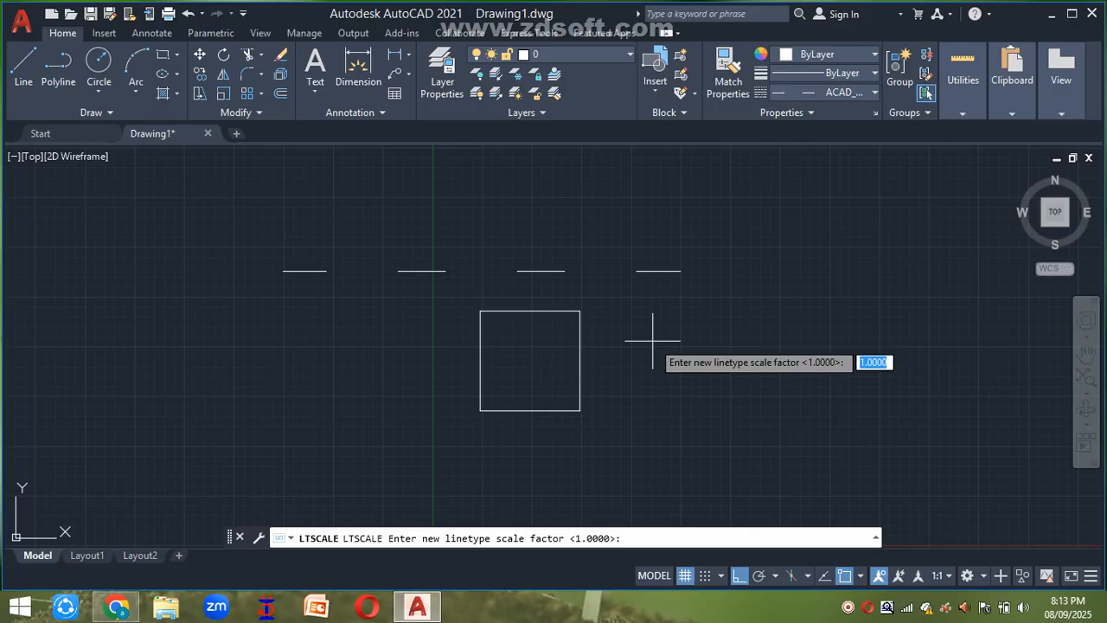
{"action": "type", "text": "0.1"}
{"action": "key", "text": "Return"}
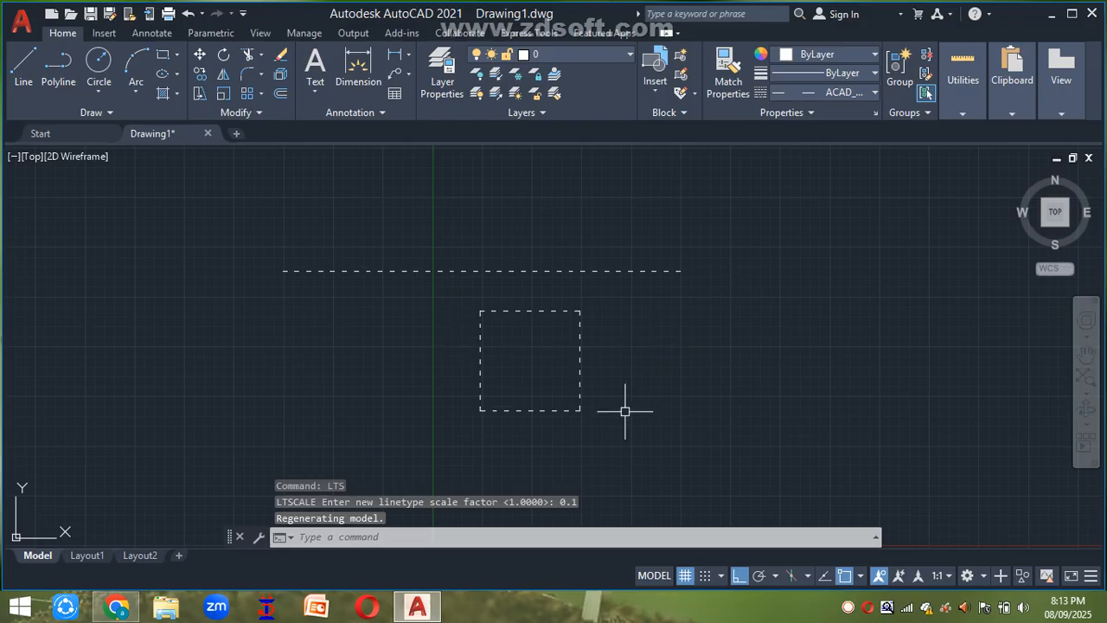
- Draw a circle with a diameter of 20 units beside the dashed rectangle
{"action": "type", "text": "c"}
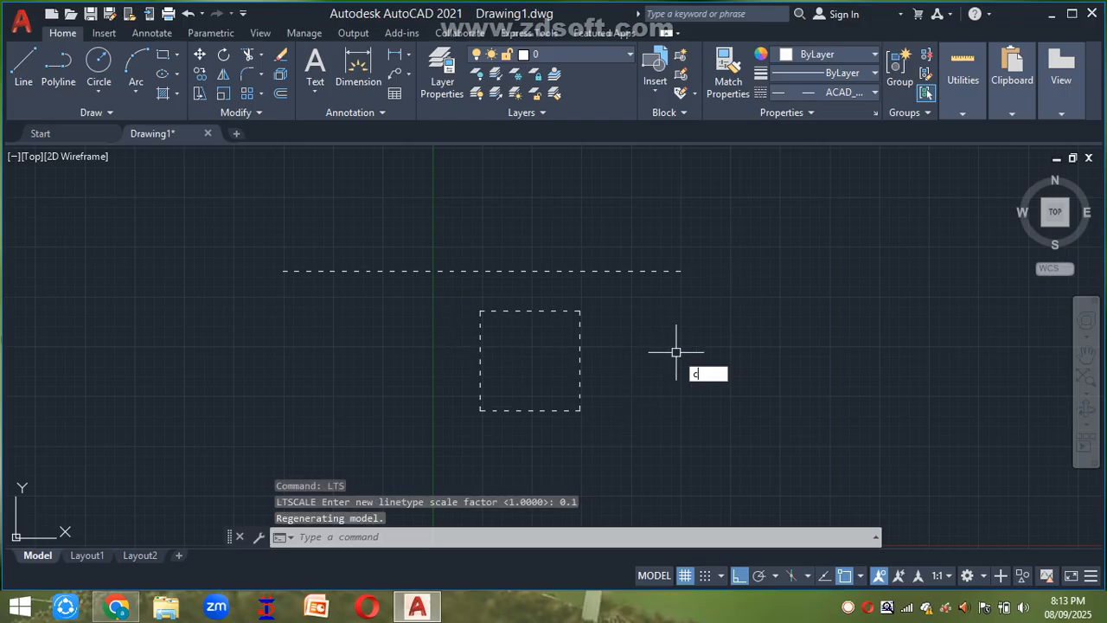
{"action": "key", "text": "Return"}
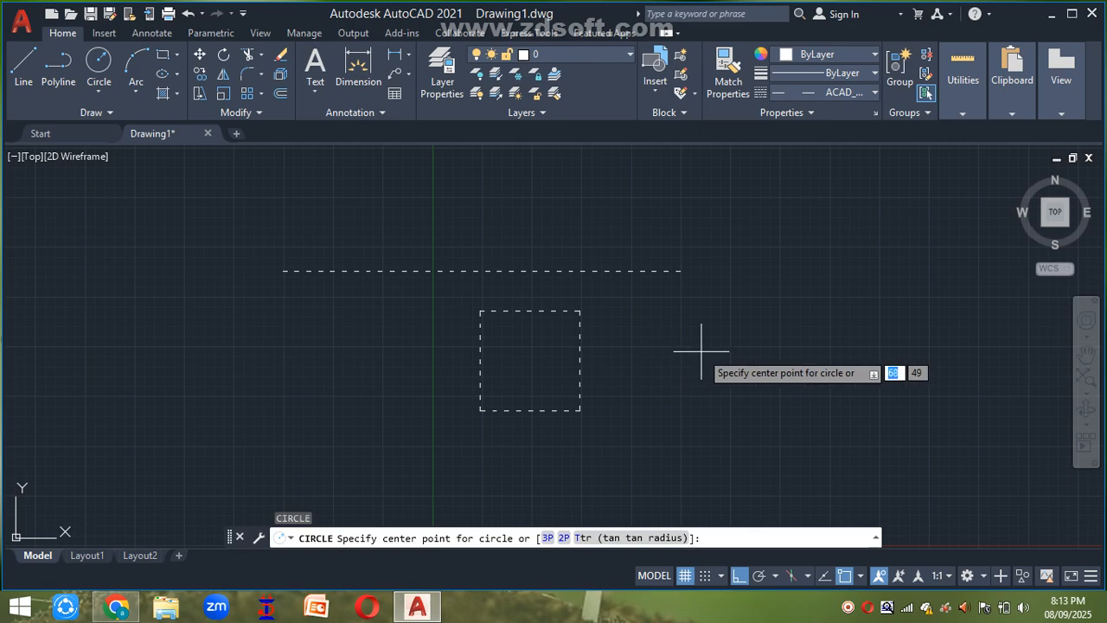
{"action": "left_click", "coordinate": [695, 344]}
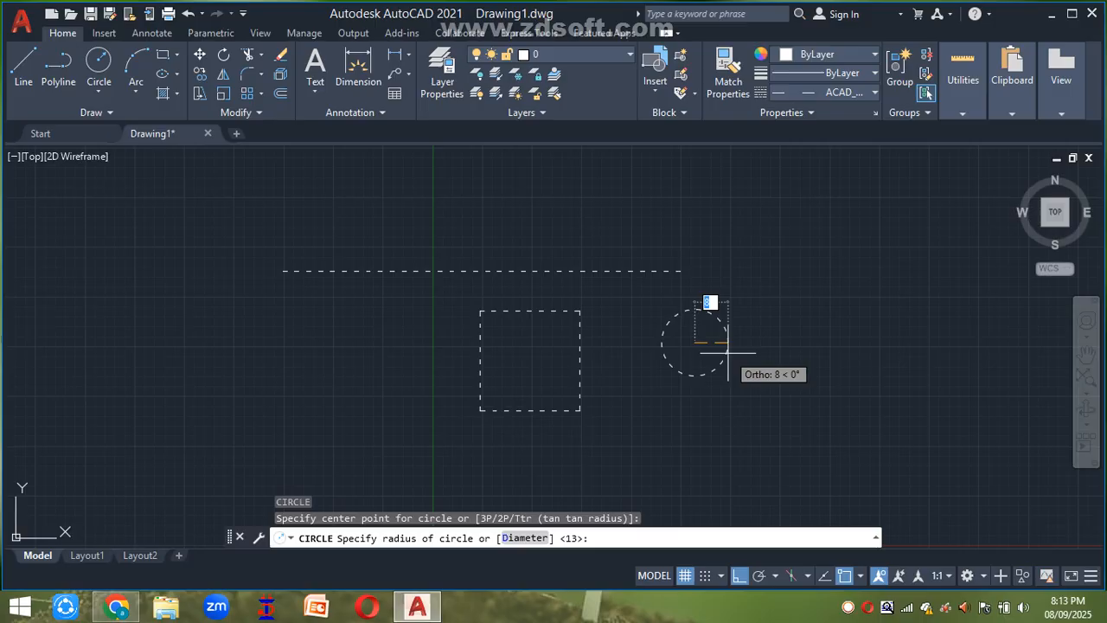
{"action": "type", "text": "d"}
{"action": "key", "text": "Return"}
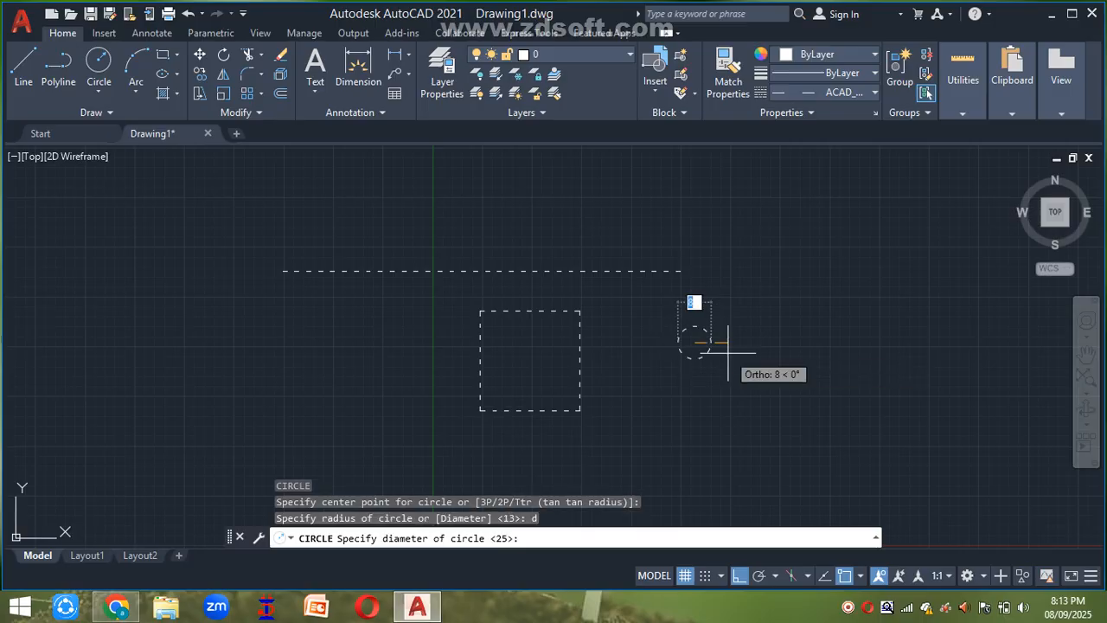
{"action": "type", "text": "20"}
{"action": "key", "text": "Return"}
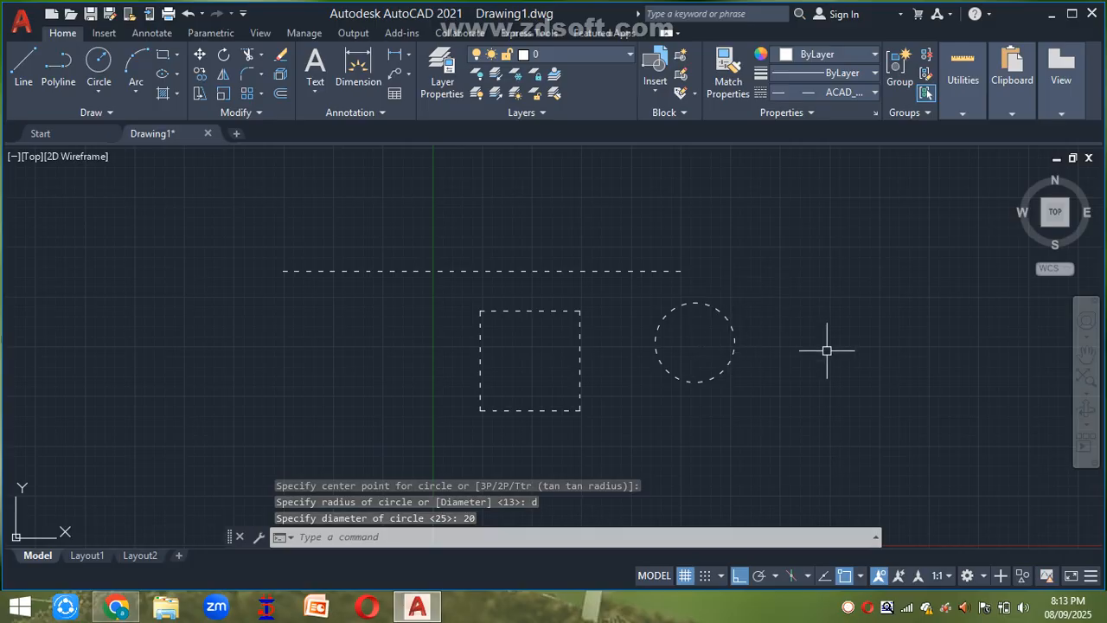
- Delete the dashed line, rectangle and circle from the drawing
{"action": "key", "text": "ctrl+a"}
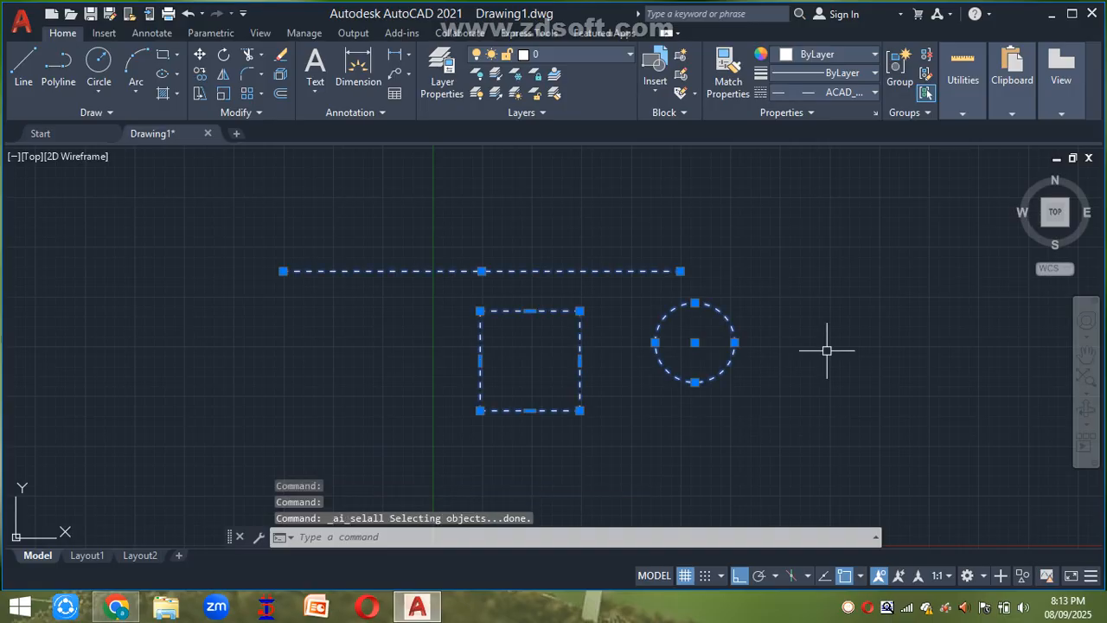
{"action": "key", "text": "Delete"}
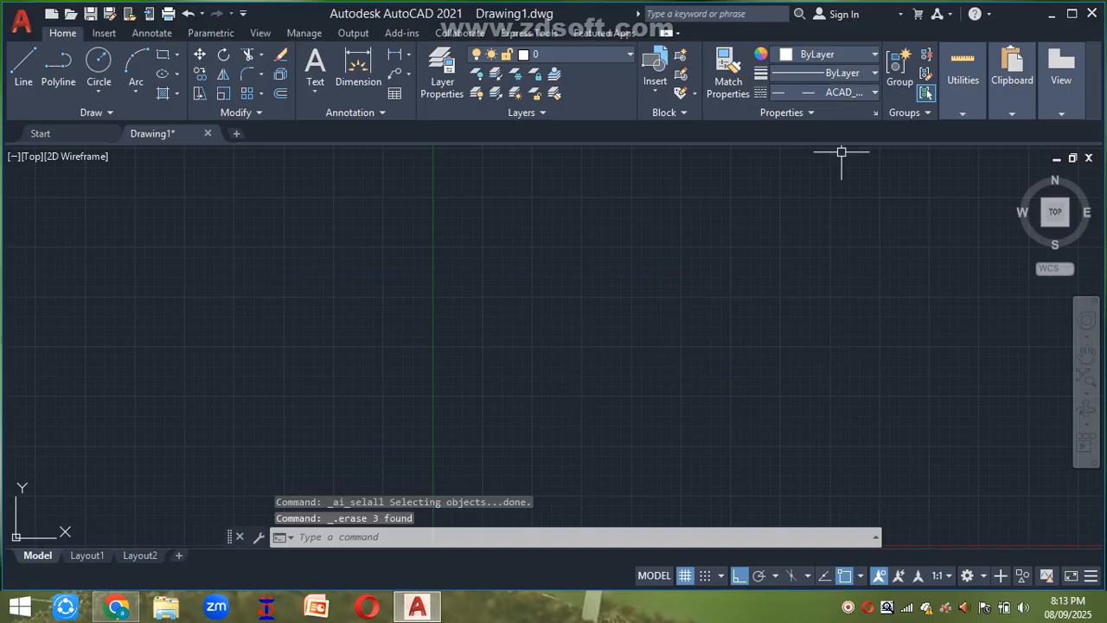
- Load the HOT_WATER_SUPPLY linetype from acad.lin into the drawing
{"action": "left_click", "coordinate": [830, 92]}
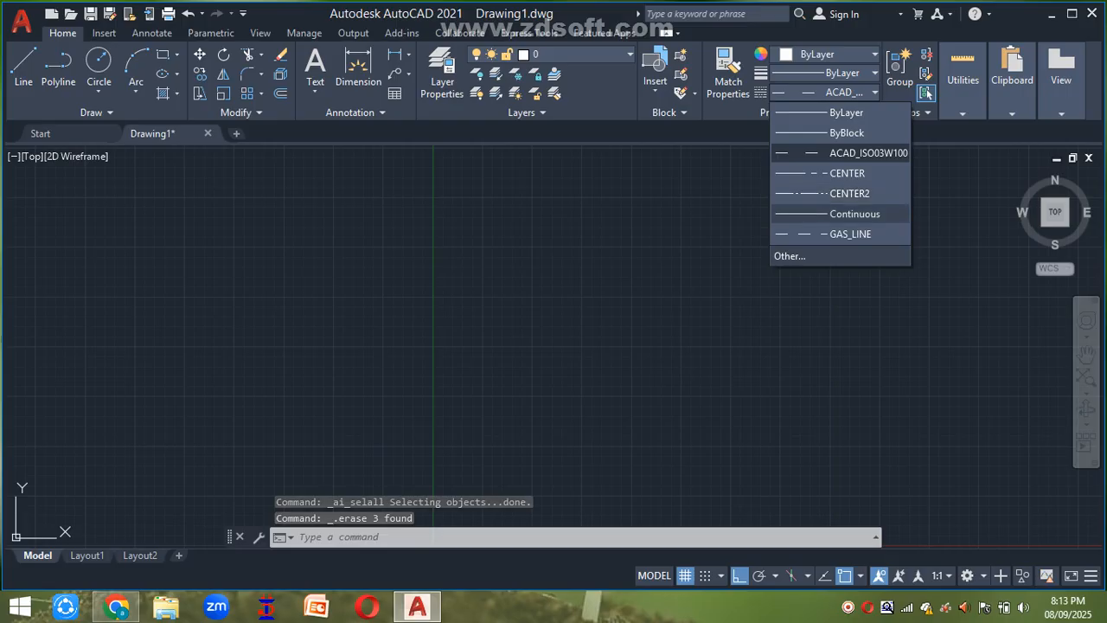
{"action": "left_click", "coordinate": [804, 256]}
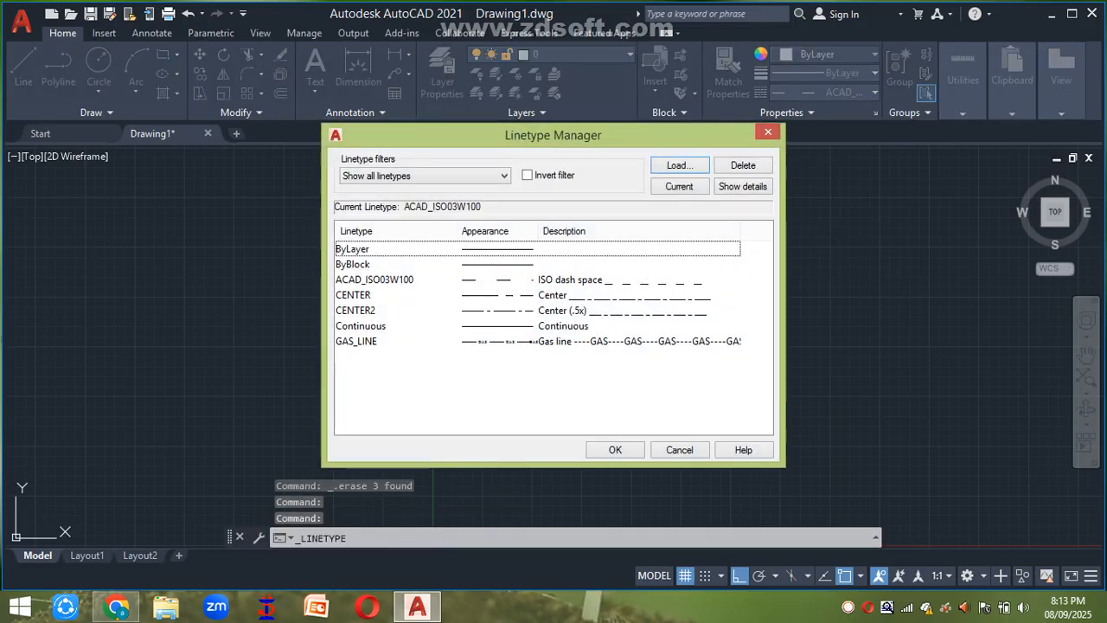
{"action": "left_click", "coordinate": [680, 166]}
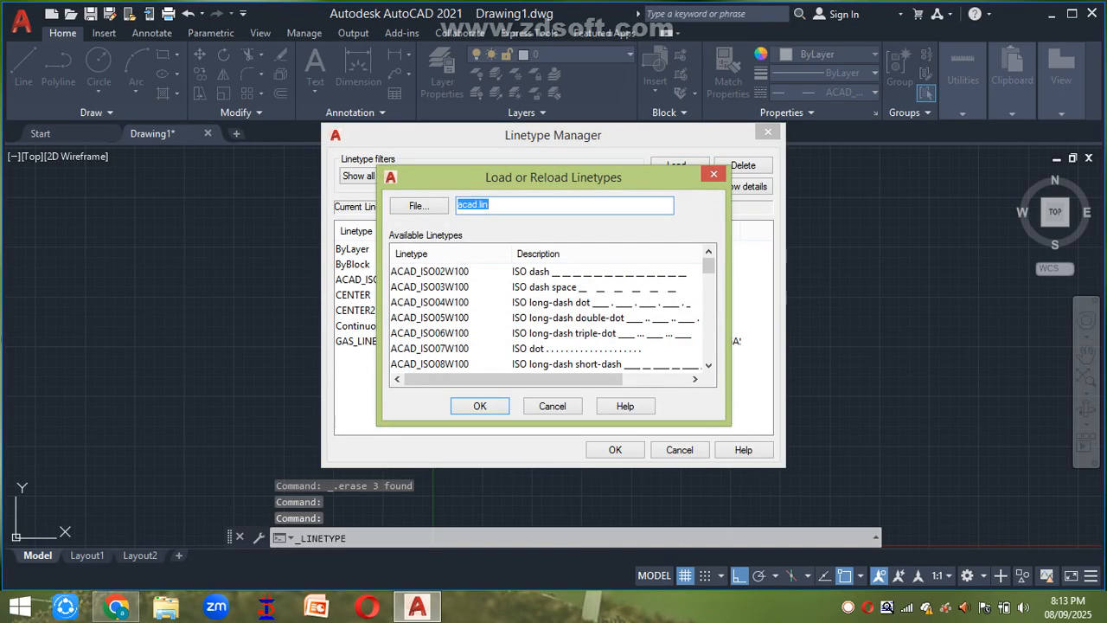
{"action": "left_click_drag", "start_coordinate": [709, 266], "coordinate": [708, 350]}
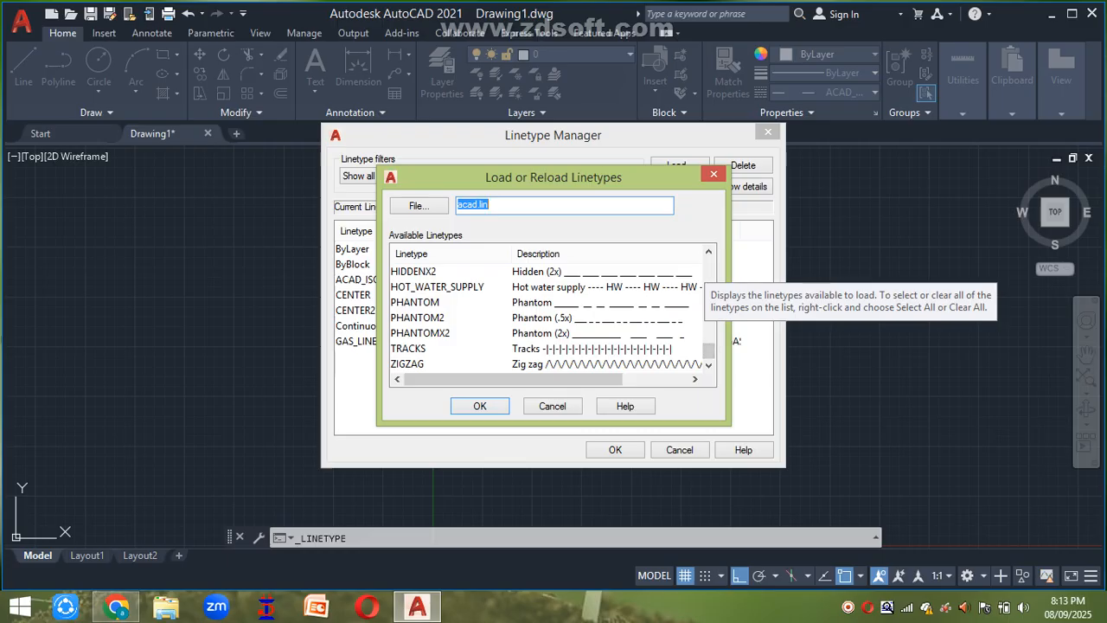
{"action": "left_click", "coordinate": [437, 287]}
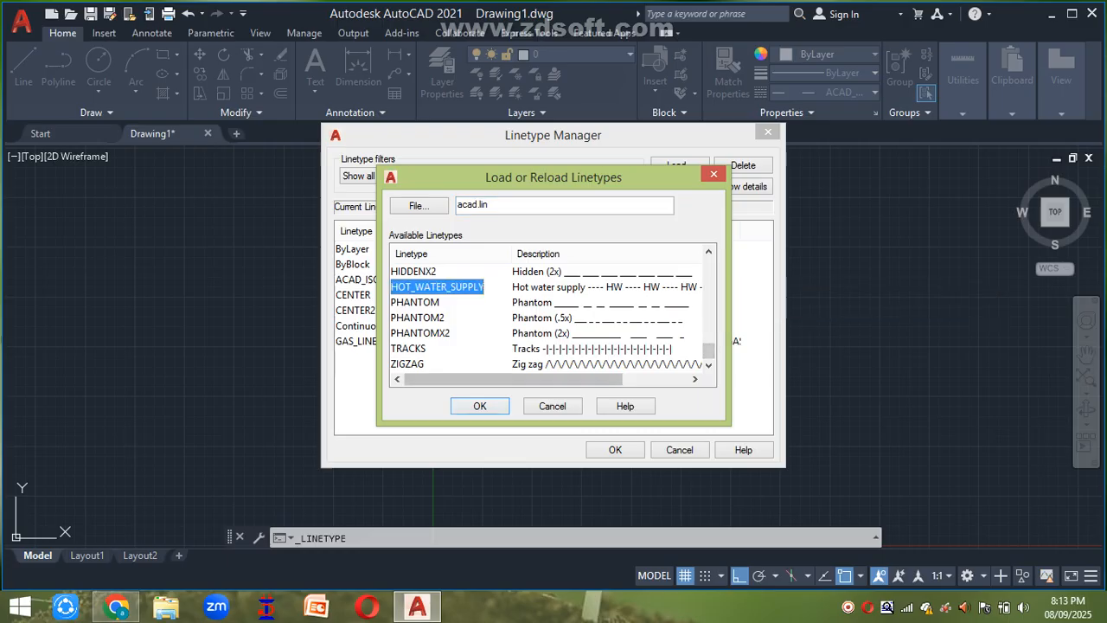
{"action": "left_click", "coordinate": [480, 407]}
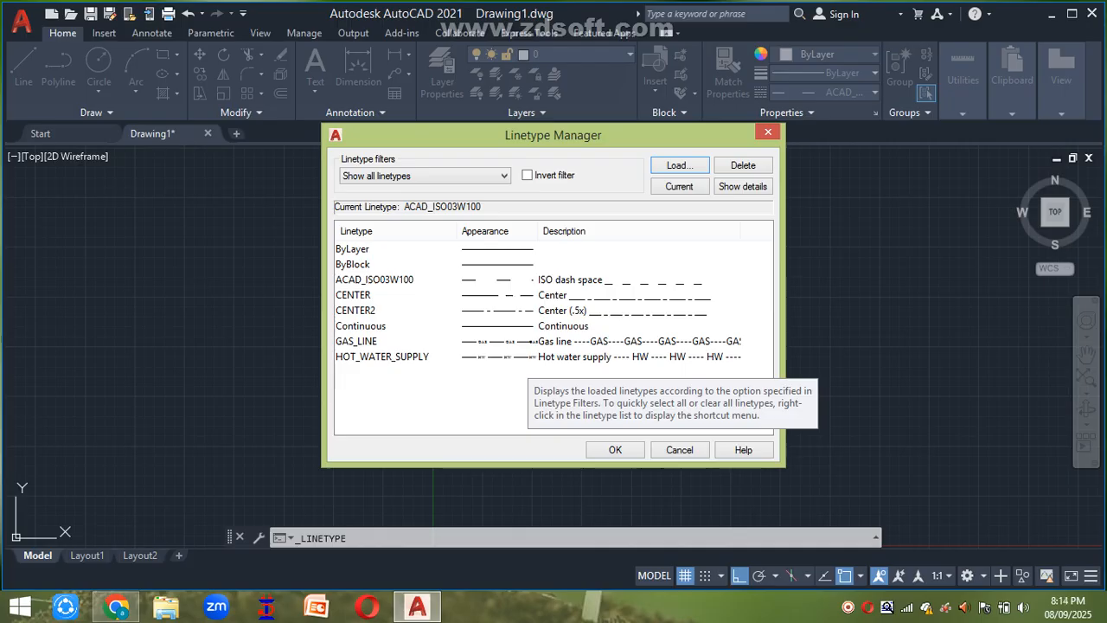
{"action": "left_click", "coordinate": [527, 358]}
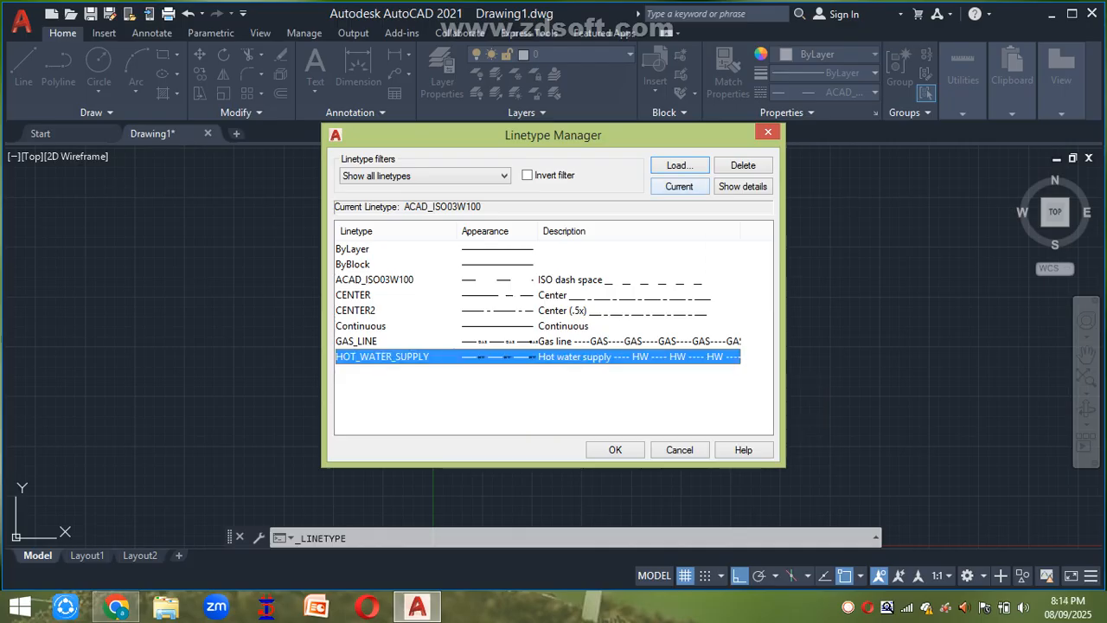
{"action": "left_click", "coordinate": [618, 450]}
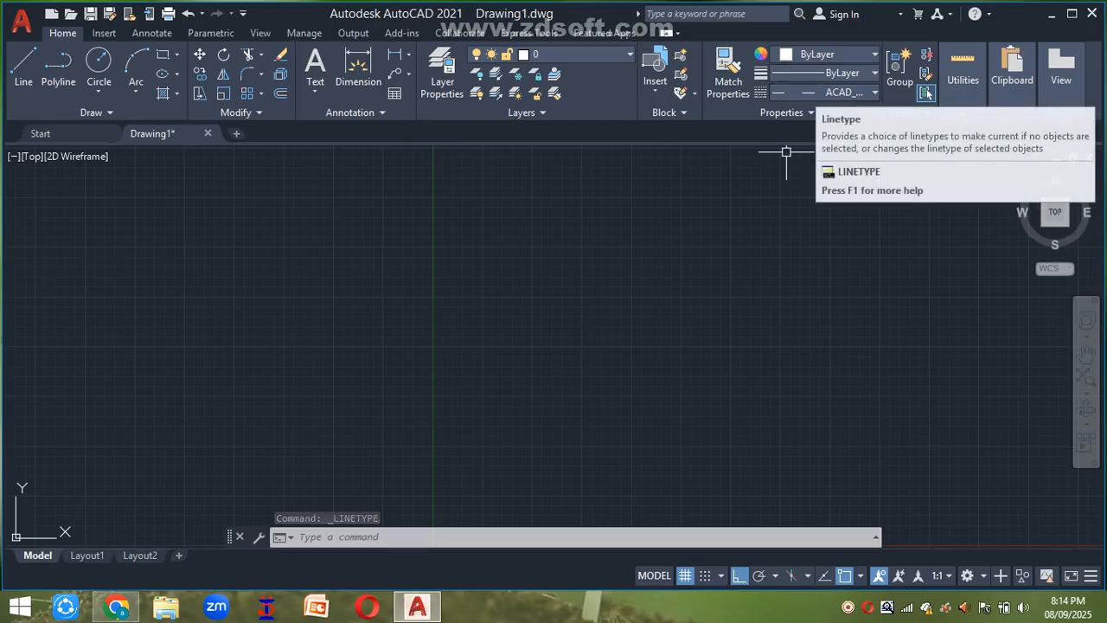
- Make HOT_WATER_SUPPLY the current linetype and draw a horizontal line 100 units long in the empty drawing
{"action": "left_click", "coordinate": [873, 92]}
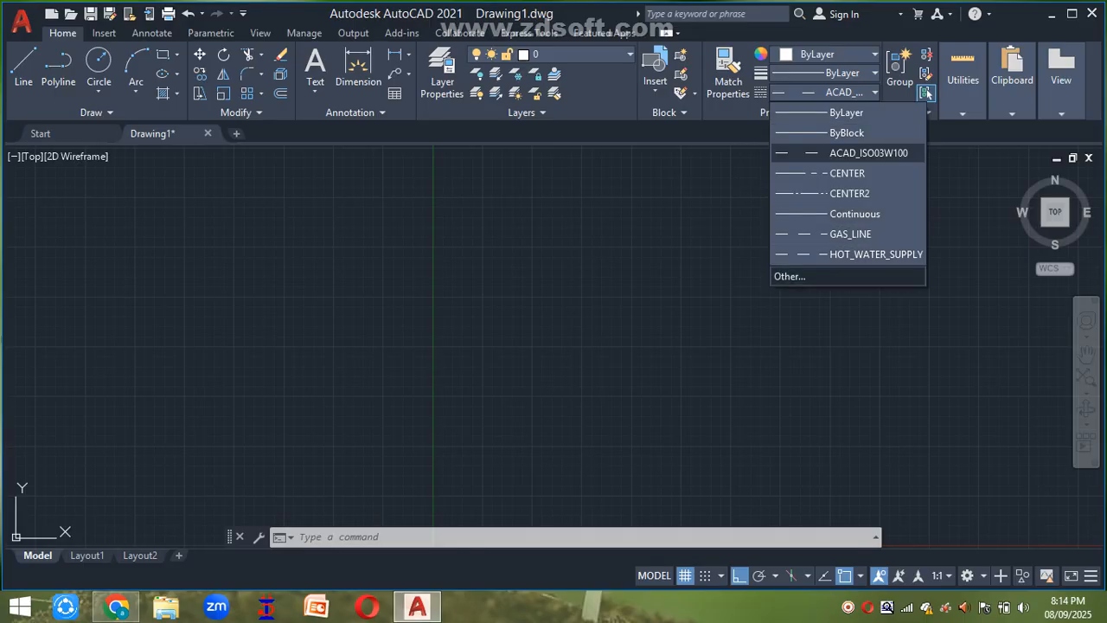
{"action": "left_click", "coordinate": [874, 254]}
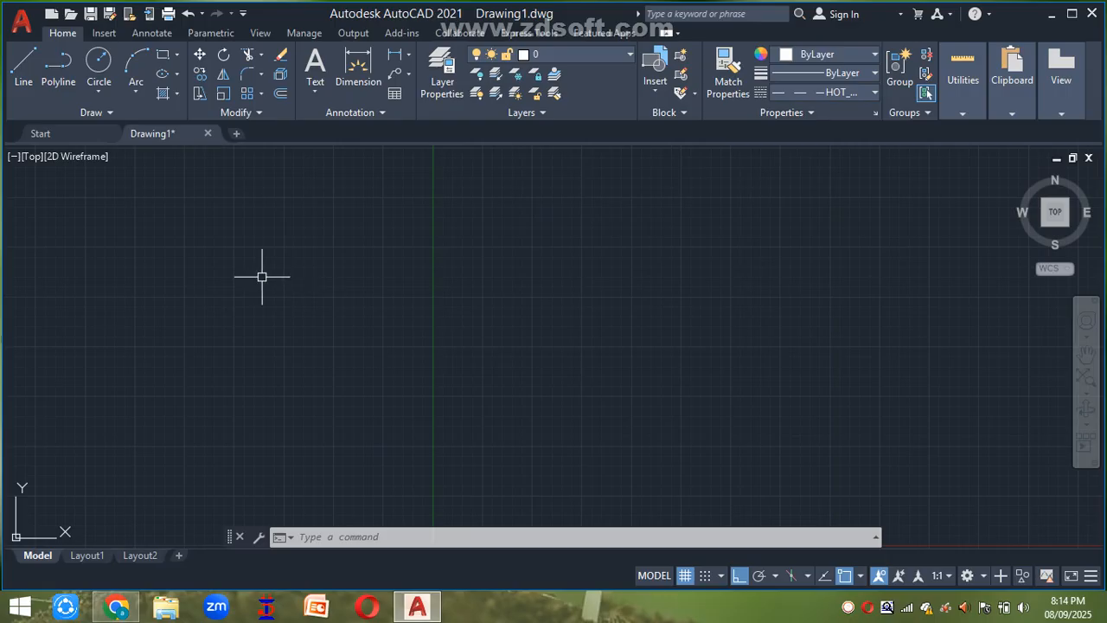
{"action": "type", "text": "l"}
{"action": "key", "text": "Return"}
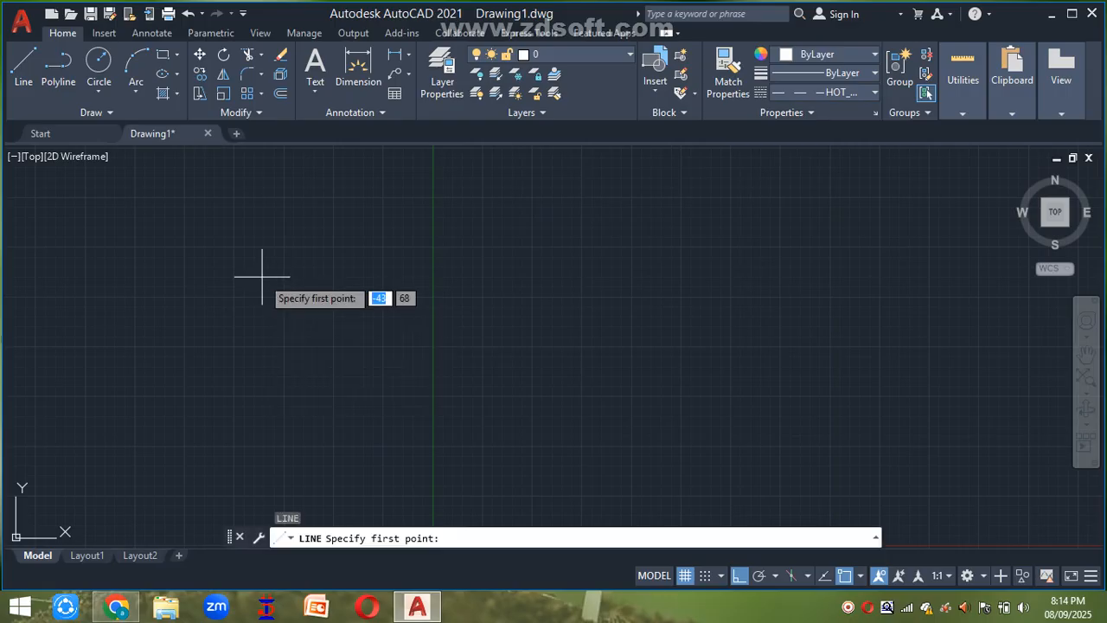
{"action": "left_click", "coordinate": [262, 277]}
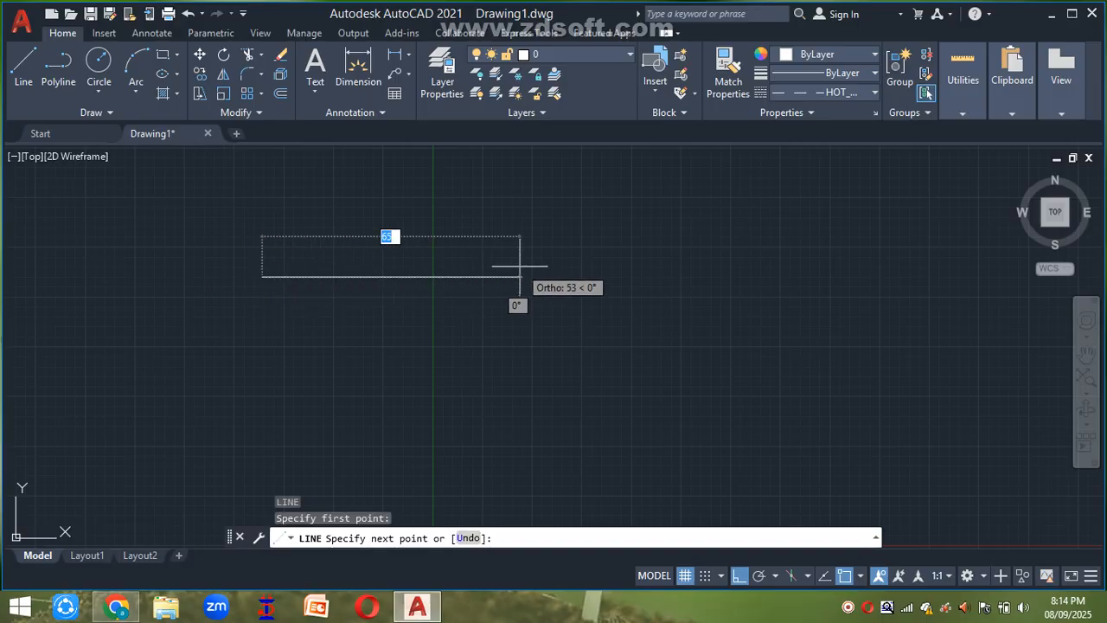
{"action": "type", "text": "100"}
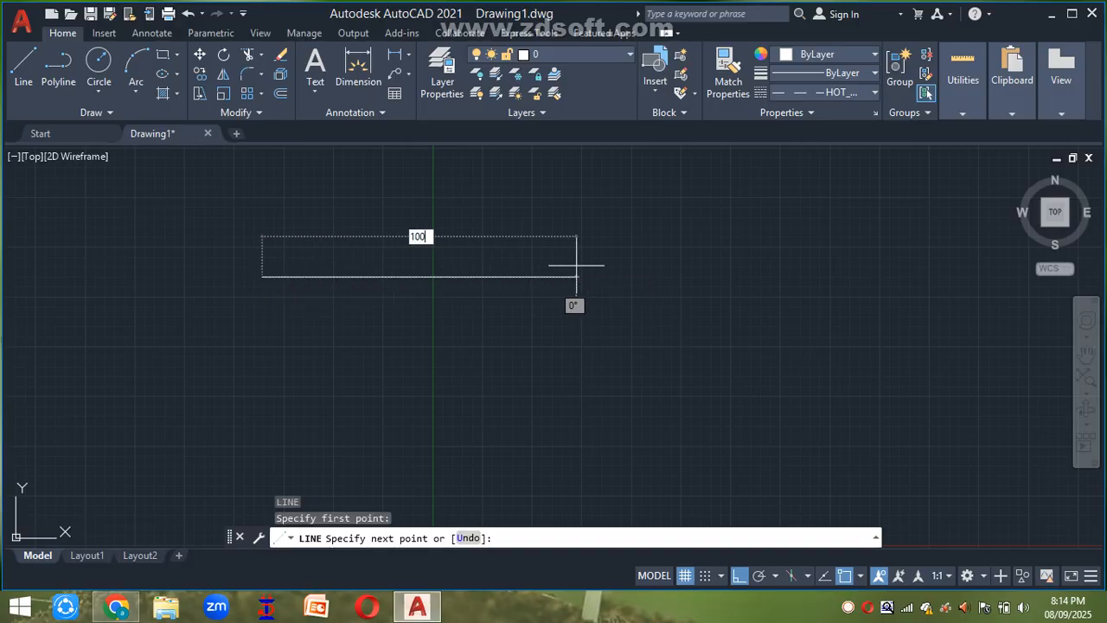
{"action": "key", "text": "Return"}
{"action": "key", "text": "Escape"}
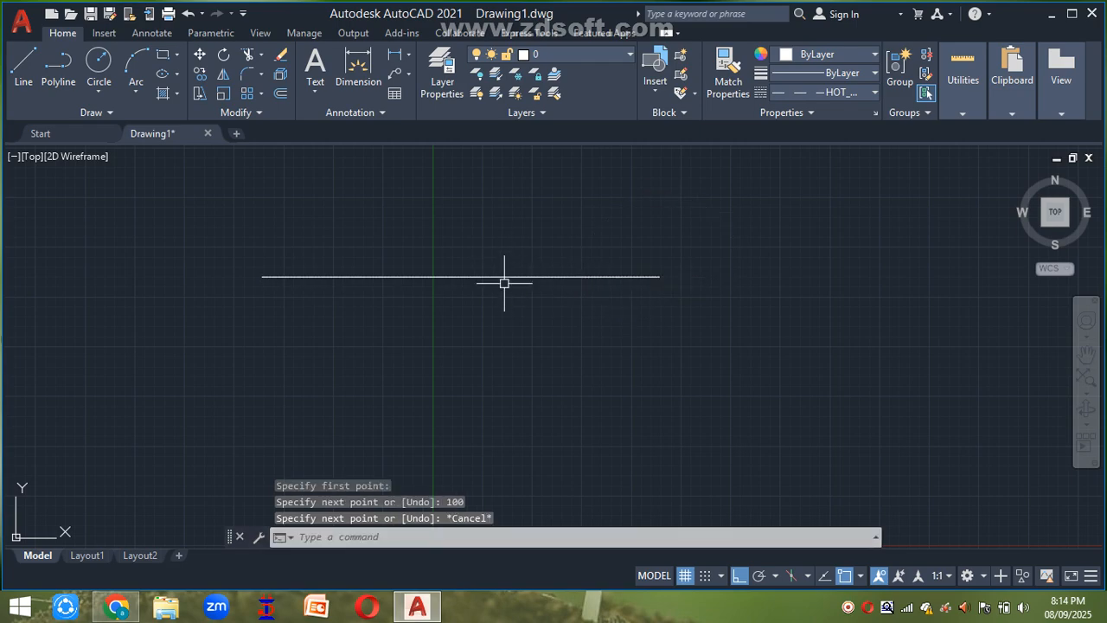
- Set the global linetype scale factor to 20 so the hot-water pattern suits the line's length
{"action": "type", "text": "LTS"}
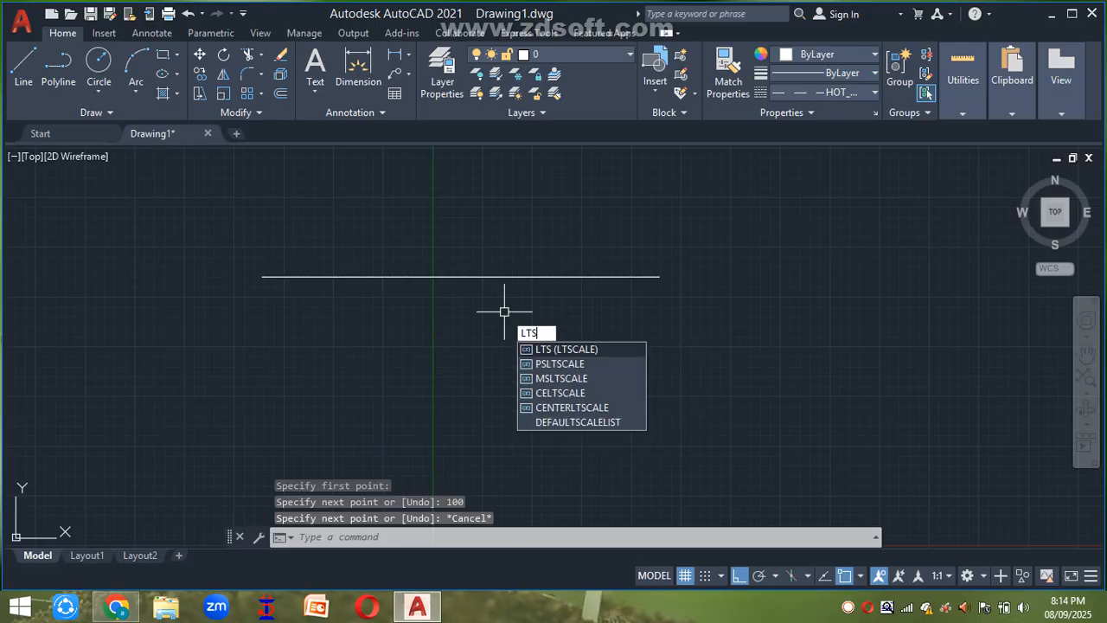
{"action": "key", "text": "Return"}
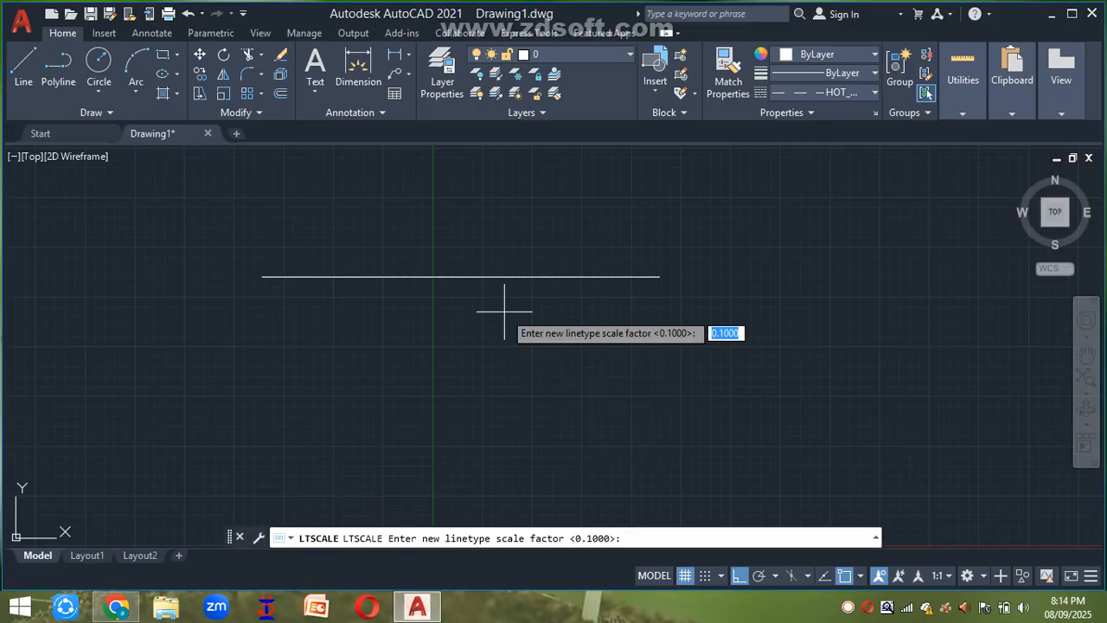
{"action": "type", "text": "20"}
{"action": "key", "text": "Return"}
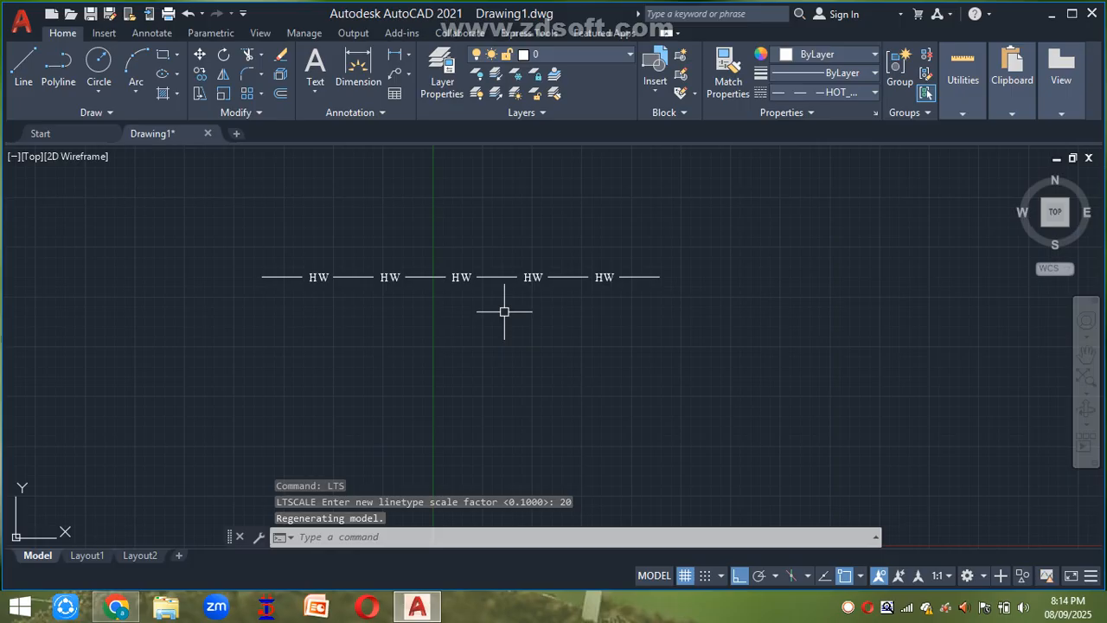
- Delete the hot-water supply line from the drawing
{"action": "key", "text": "ctrl+a"}
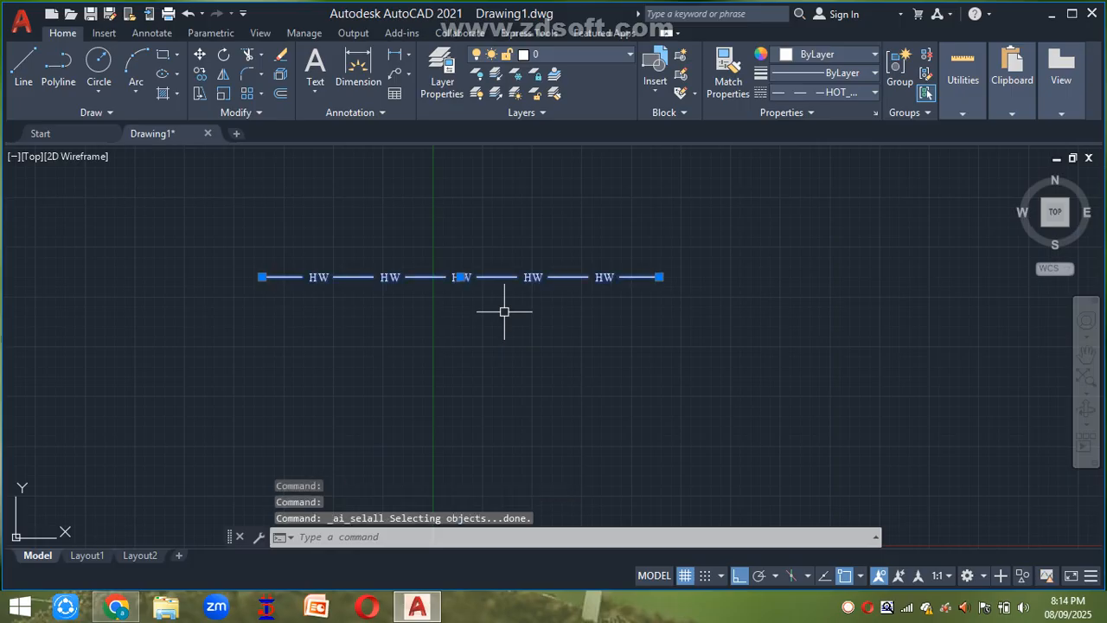
{"action": "key", "text": "Delete"}
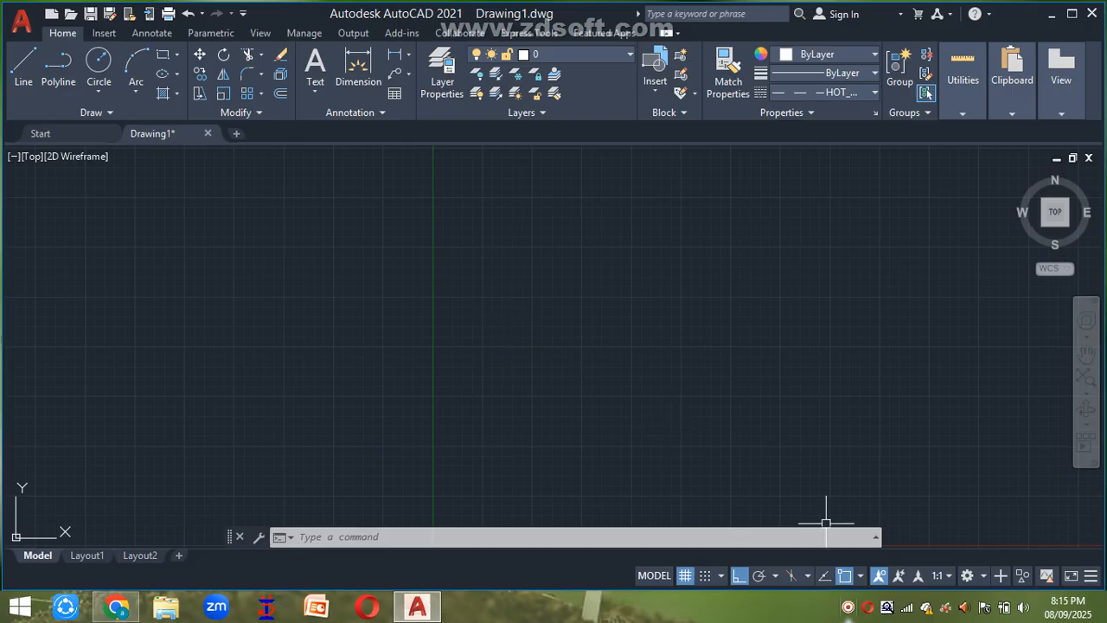
{"action": "left_click", "coordinate": [848, 608]}
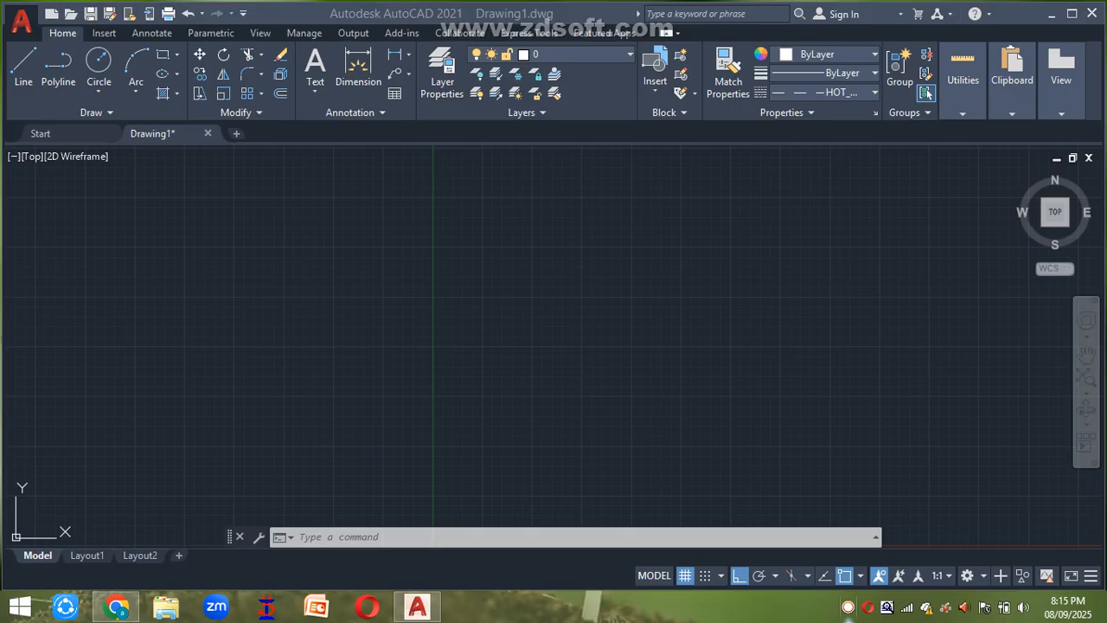
{"action": "left_click", "coordinate": [847, 615]}
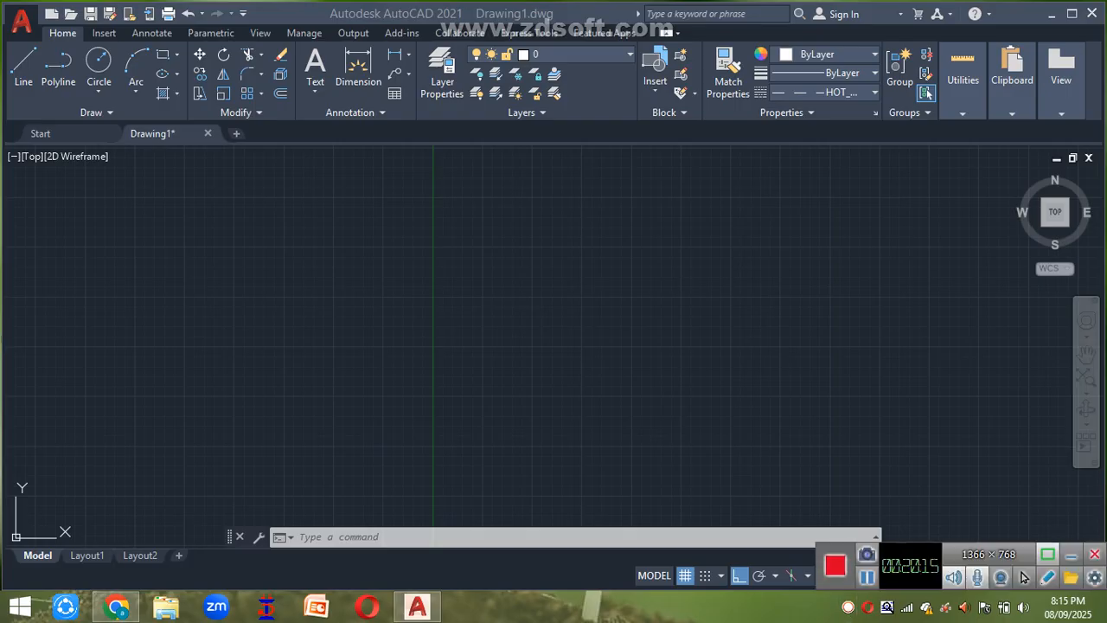